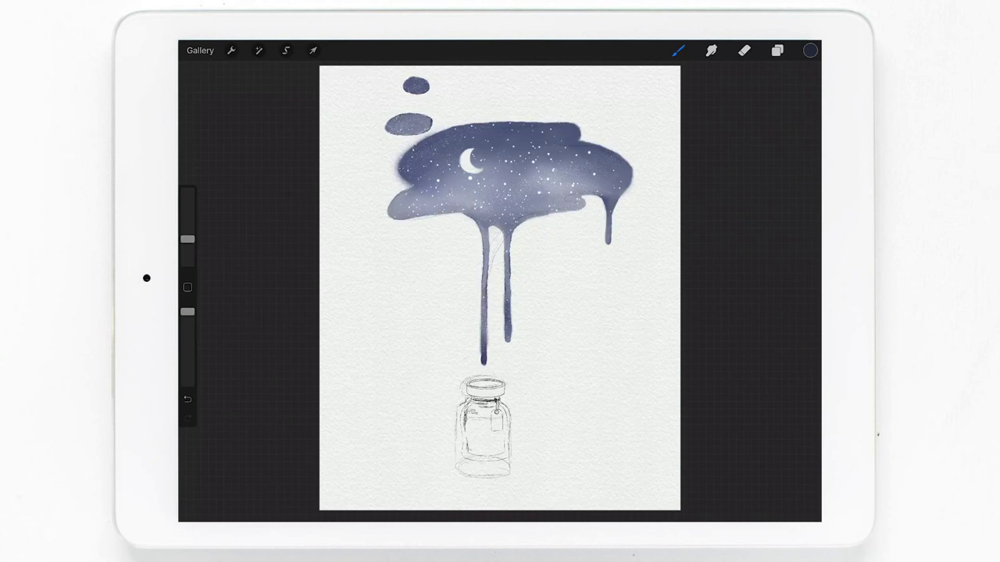
Step: Ink a short line across the jar's neck
left_click_drag(482, 392, 500, 393)
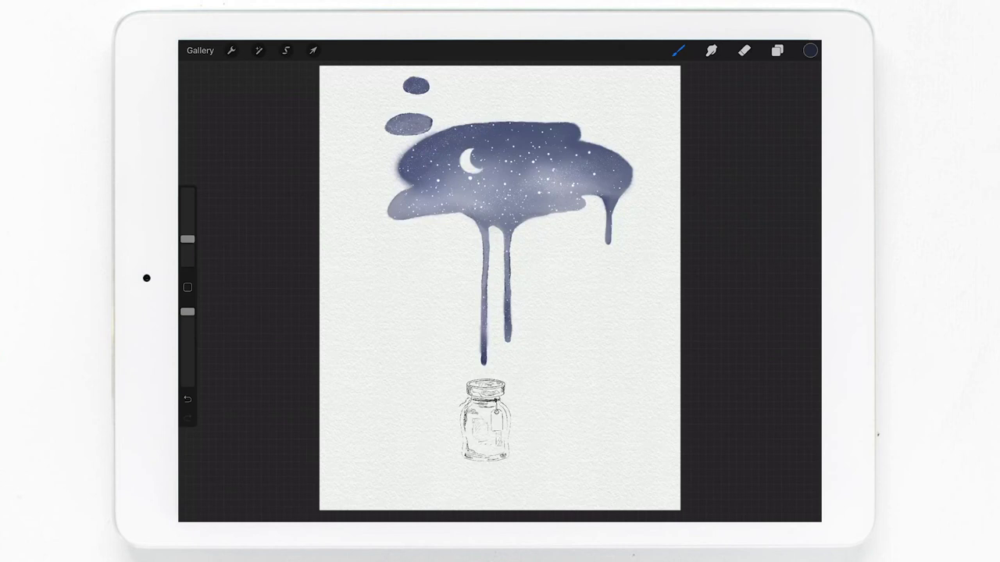
Step: Hatch shading inside the jar and draw darkened ground shadow lines beneath it
mouse_move(475, 424)
left_mouse_down()
mouse_move(484, 441)
mouse_move(471, 447)
mouse_move(499, 427)
left_mouse_up()
left_click_drag(428, 451, 460, 451)
left_click_drag(491, 452, 517, 451)
mouse_move(449, 456)
left_mouse_down()
mouse_move(542, 451)
mouse_move(490, 461)
left_mouse_up()
left_click_drag(437, 451, 537, 463)
Step: Paint a dark blue mound in the jar bottom and select Layer 9
mouse_move(475, 466)
left_mouse_down()
mouse_move(525, 453)
mouse_move(505, 456)
left_mouse_up()
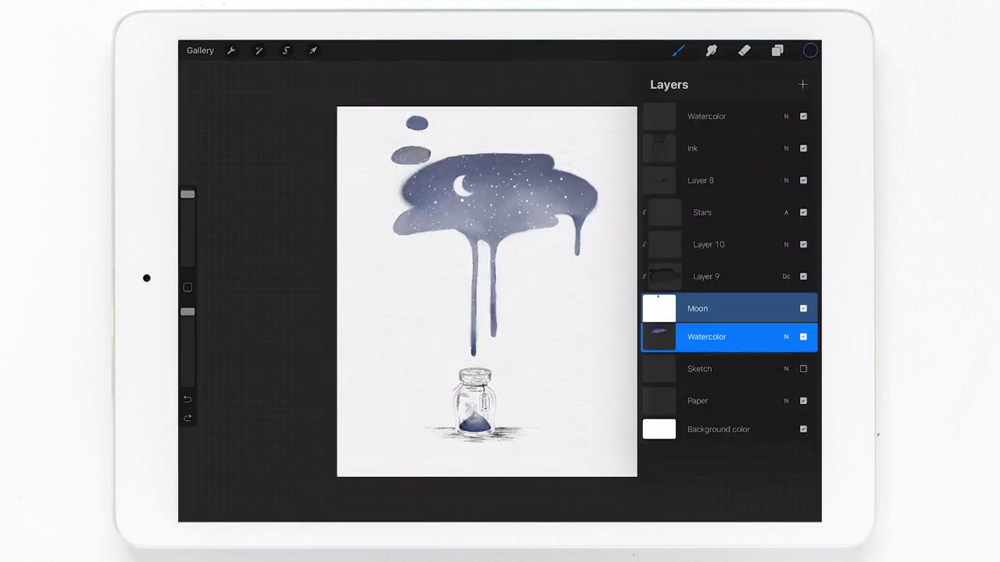
left_click(705, 276)
left_click(802, 244)
Step: Hide Layer 9, select the Watercolor layer and shrink the brush, discarding a test stroke
left_click(802, 276)
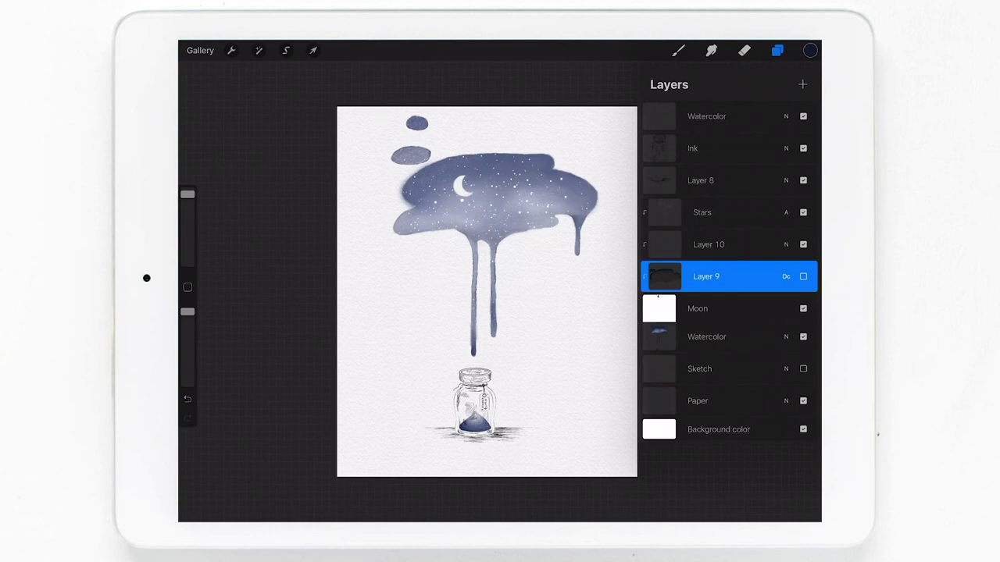
left_click(706, 337)
left_click(678, 50)
left_click_drag(188, 194, 187, 192)
left_click_drag(455, 119, 476, 142)
key("ctrl+z")
left_click(777, 50)
Step: Turn on Alpha Lock for the Watercolor layer and lower the brush size
left_click(706, 336)
left_click(600, 321)
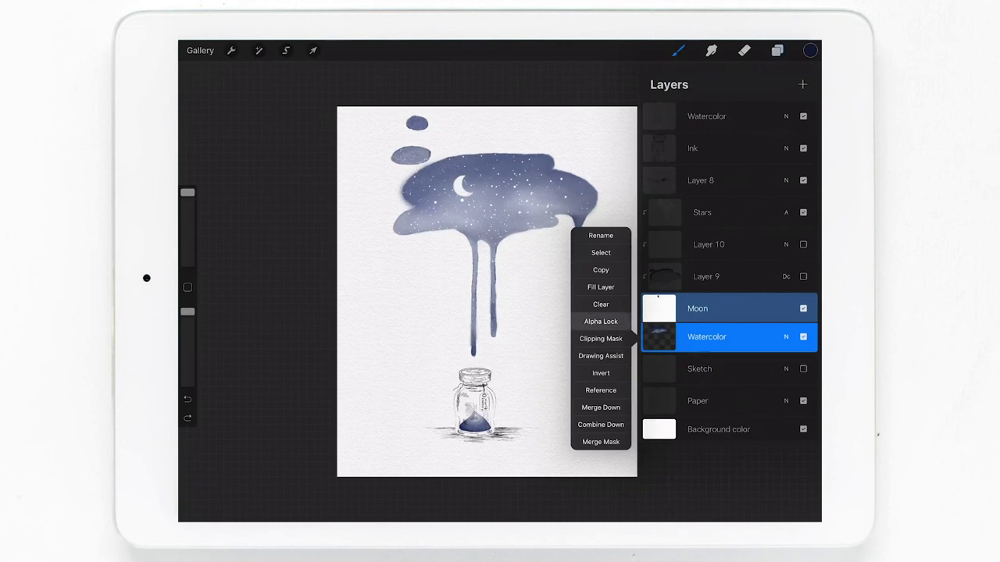
left_click(777, 50)
left_click_drag(187, 192, 187, 212)
left_click_drag(466, 185, 487, 206)
key("ctrl+z")
Step: Try different blues with trial strokes near the moon, undoing each one
left_click(777, 50)
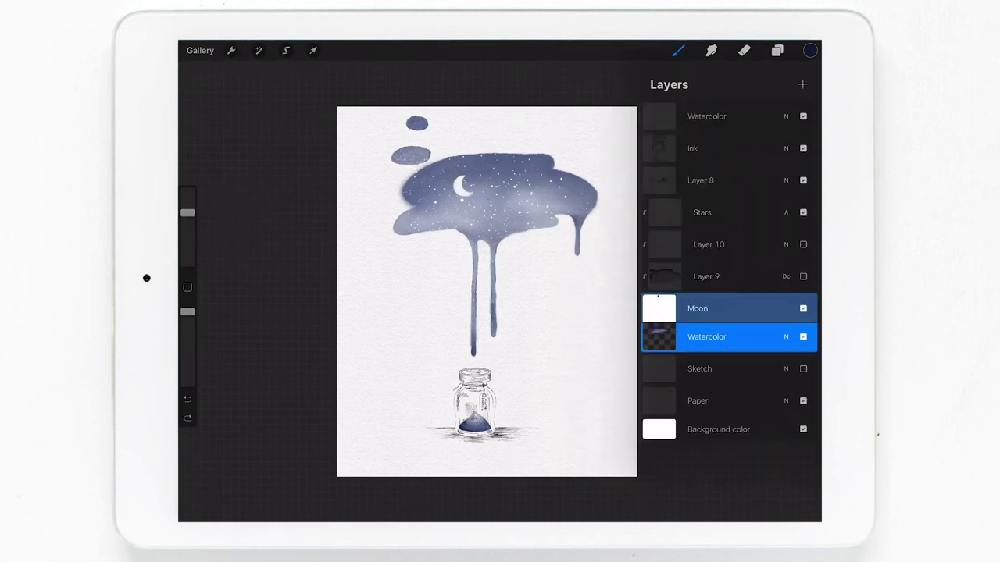
left_click(810, 50)
left_click(810, 50)
left_click_drag(428, 187, 554, 222)
key("ctrl+z")
left_click(810, 50)
left_click(810, 50)
left_click_drag(521, 192, 552, 217)
key("ctrl+z")
Step: Pick a darker blue and test it on the cloud, then undo
left_click(810, 50)
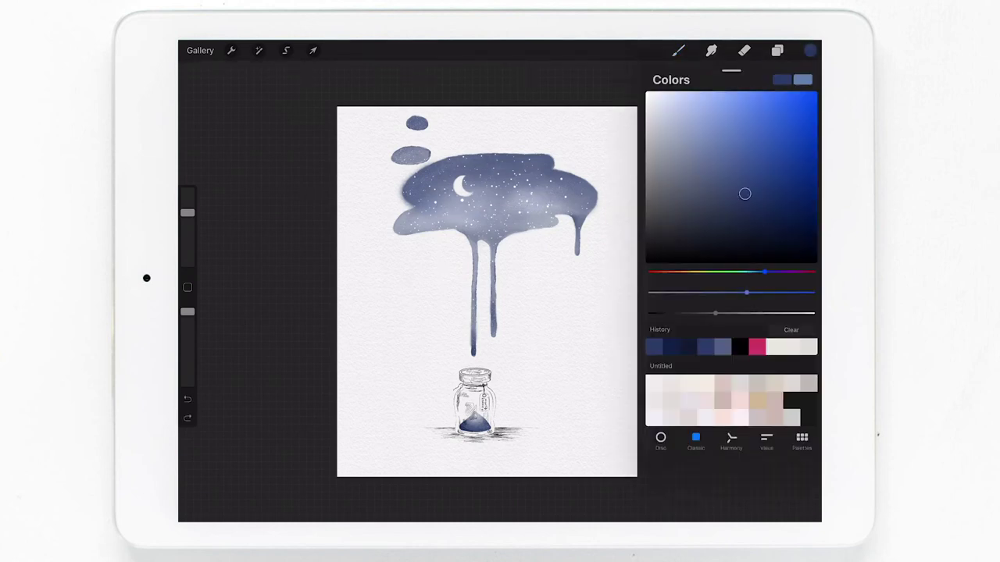
left_click_drag(745, 194, 767, 218)
left_click(810, 50)
left_click_drag(514, 194, 578, 220)
left_click(187, 399)
Step: Settle on a lighter blue and brush it along the cloud's upper edge
left_click(810, 50)
mouse_move(768, 218)
left_mouse_down()
mouse_move(771, 170)
mouse_move(748, 151)
mouse_move(779, 167)
left_mouse_up()
left_click(810, 50)
left_click(810, 50)
left_click(810, 50)
left_click_drag(431, 169, 552, 160)
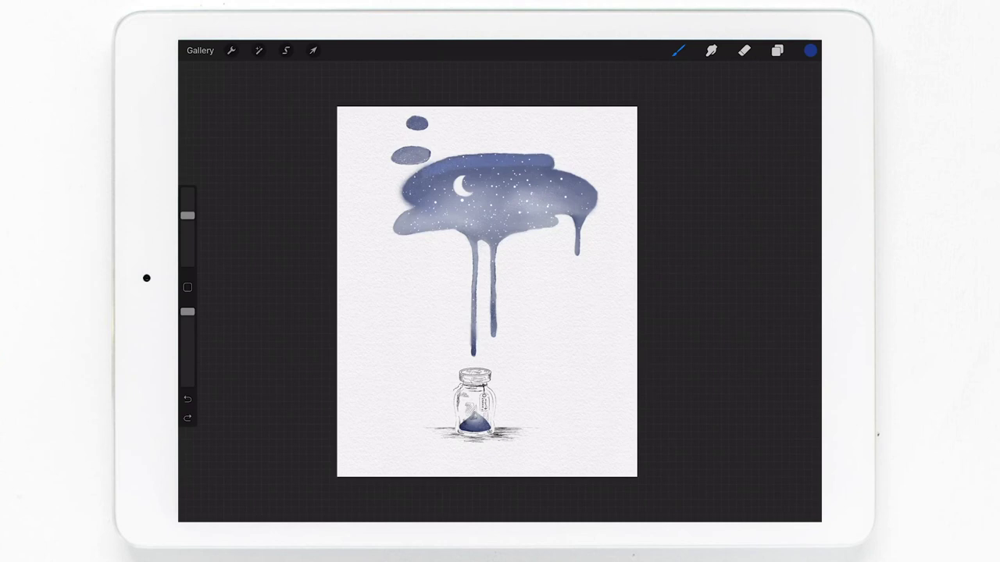
Step: Redo the cloud's top-edge highlight with a larger brush, discarding a darker lower-left stroke
key("ctrl+z")
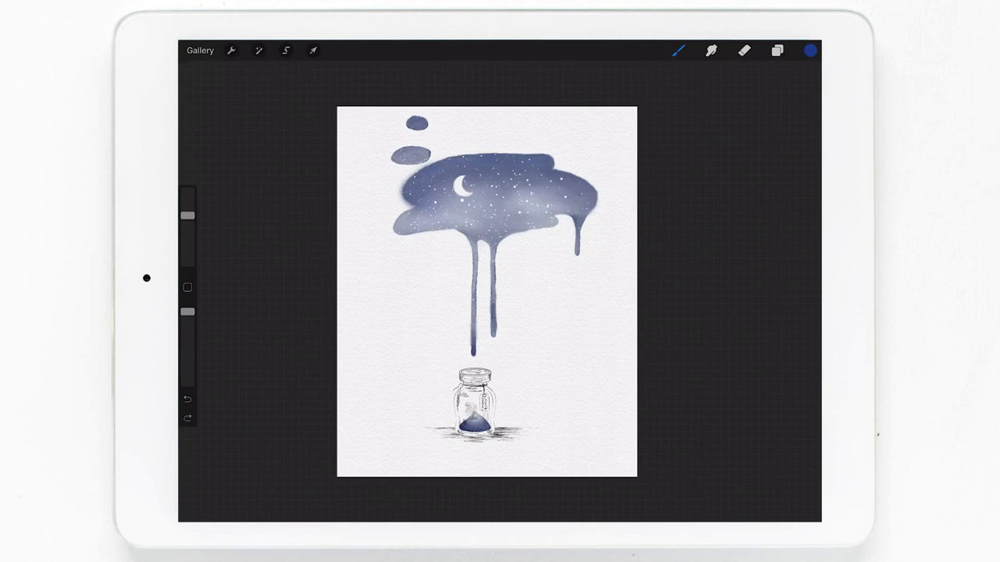
left_click_drag(187, 216, 188, 202)
left_click_drag(465, 161, 410, 181)
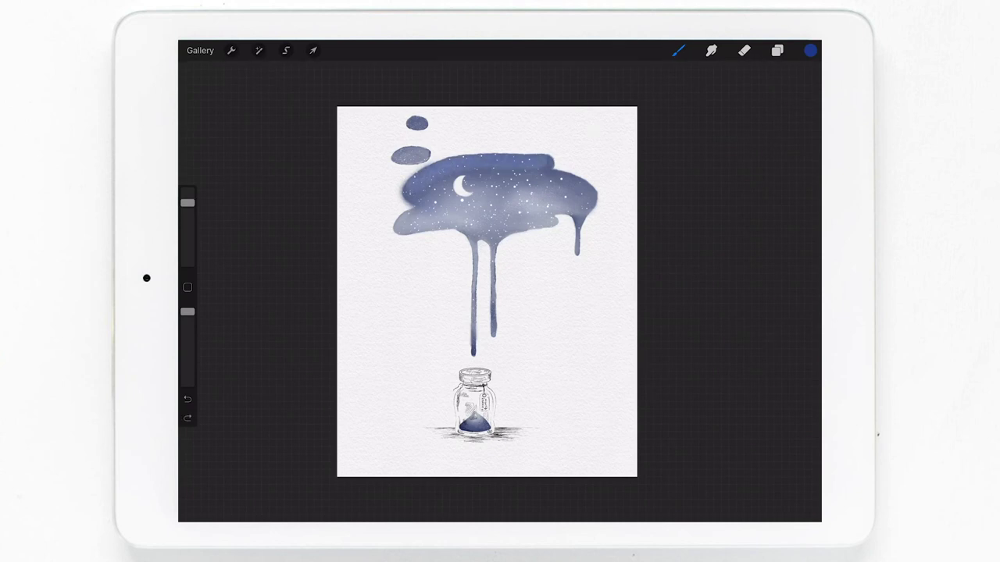
left_click_drag(414, 216, 480, 192)
key("ctrl+z")
Step: On Layer 10, shade the cloud's left part and the area below the moon in dark navy
key("l")
left_click(709, 244)
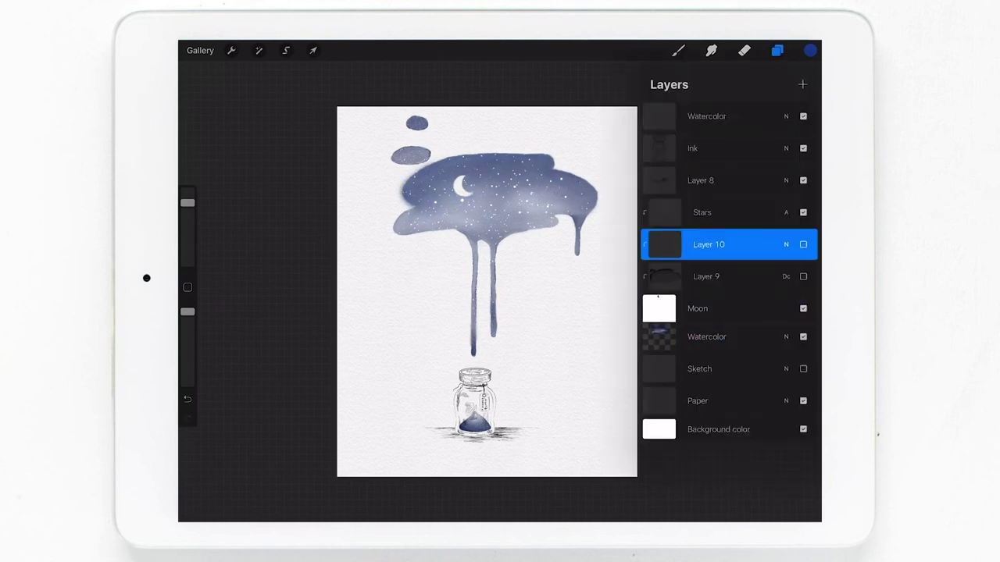
left_click(810, 50)
left_click(787, 227)
left_click(810, 50)
key("ctrl+z")
mouse_move(434, 171)
left_mouse_down()
mouse_move(410, 194)
mouse_move(418, 221)
mouse_move(474, 190)
left_mouse_up()
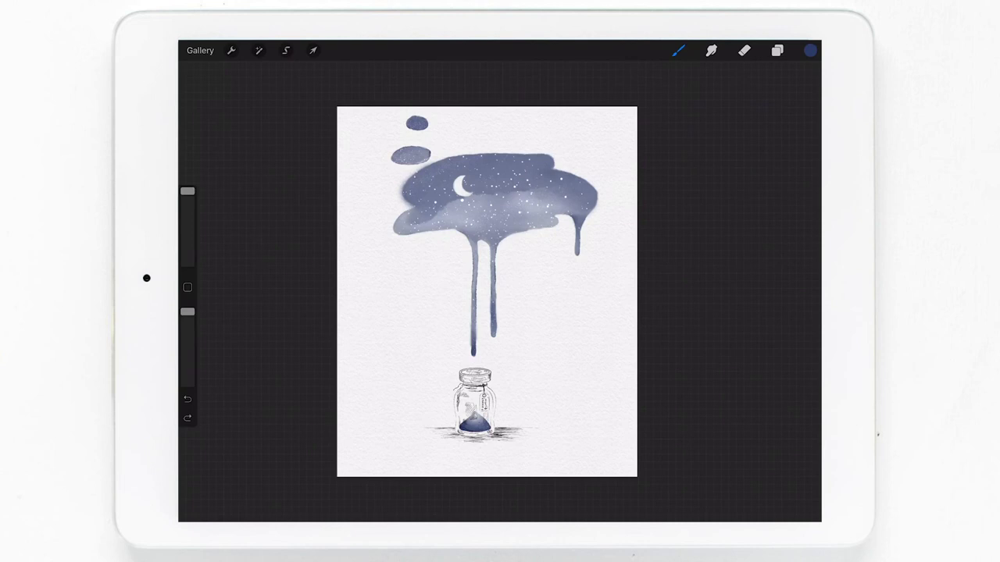
left_click_drag(451, 217, 486, 200)
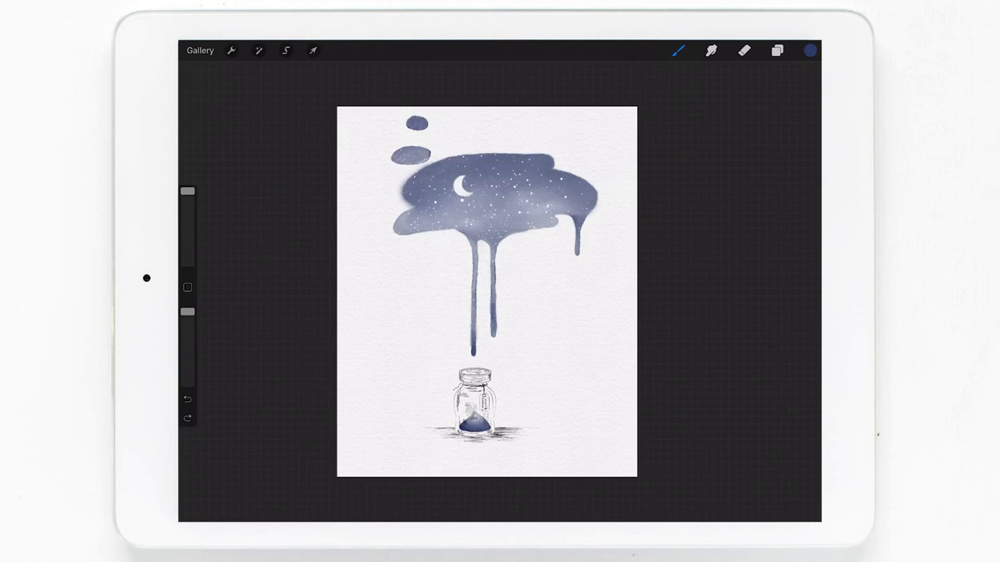
Step: Shrink the brush and change Layer 9's blend mode
left_click_drag(187, 191, 188, 221)
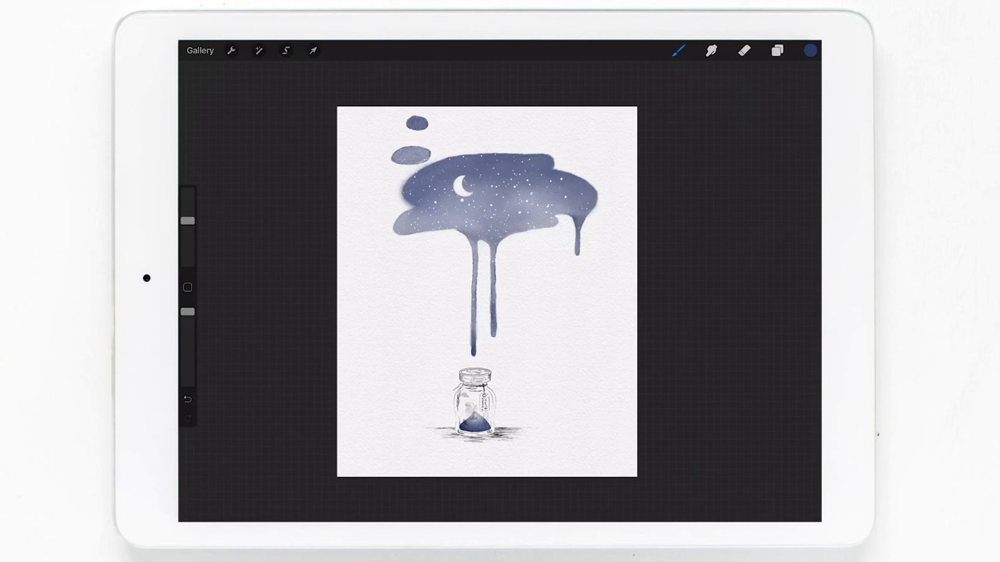
left_click(777, 50)
left_click(786, 244)
left_click(670, 379)
left_click(785, 244)
left_click(777, 50)
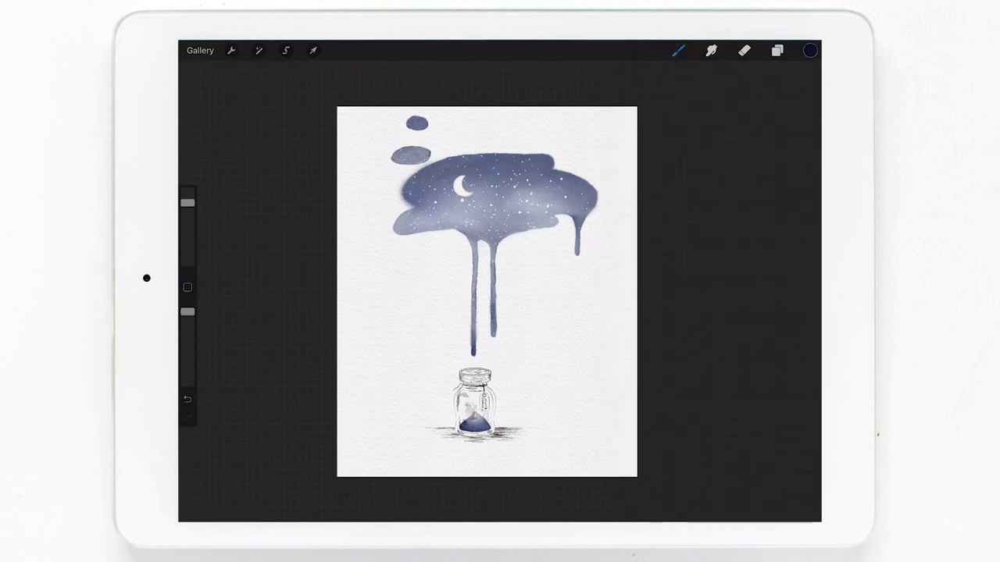
Step: Pick a new blue and darken the sky with sweeping right-to-left strokes
left_click(810, 50)
left_click(808, 184)
left_click(810, 50)
left_click(187, 399)
left_click(435, 195)
mouse_move(578, 199)
left_mouse_down()
mouse_move(476, 184)
mouse_move(422, 207)
left_mouse_up()
left_click_drag(492, 191, 407, 223)
left_click_drag(578, 207, 504, 191)
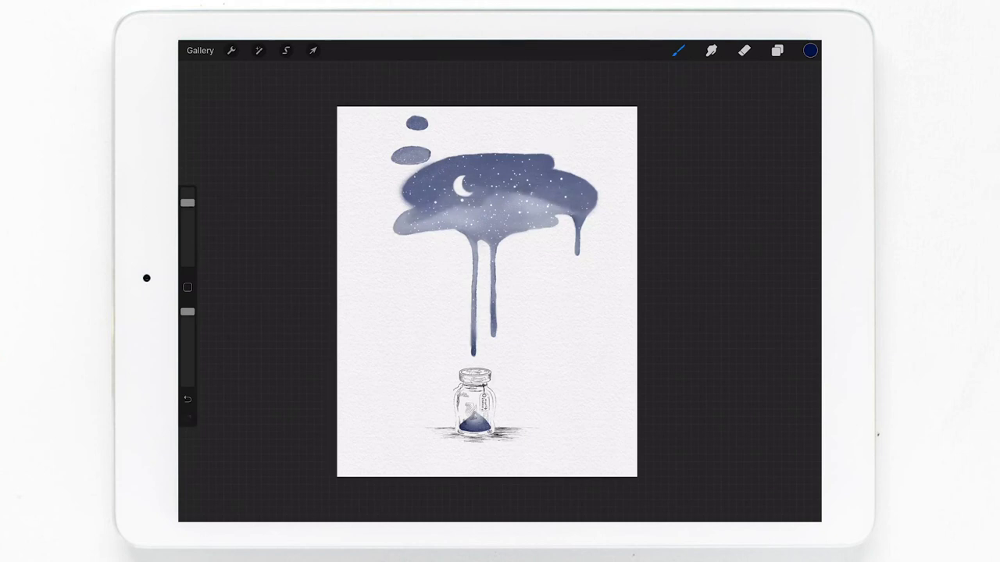
Step: Blend the sky's lighter band and a small patch with the Smudge tool
mouse_move(188, 204)
left_mouse_down()
mouse_move(187, 227)
mouse_move(187, 206)
left_mouse_up()
left_click(712, 50)
left_click(711, 50)
mouse_move(414, 224)
left_mouse_down()
mouse_move(489, 191)
mouse_move(574, 207)
left_mouse_up()
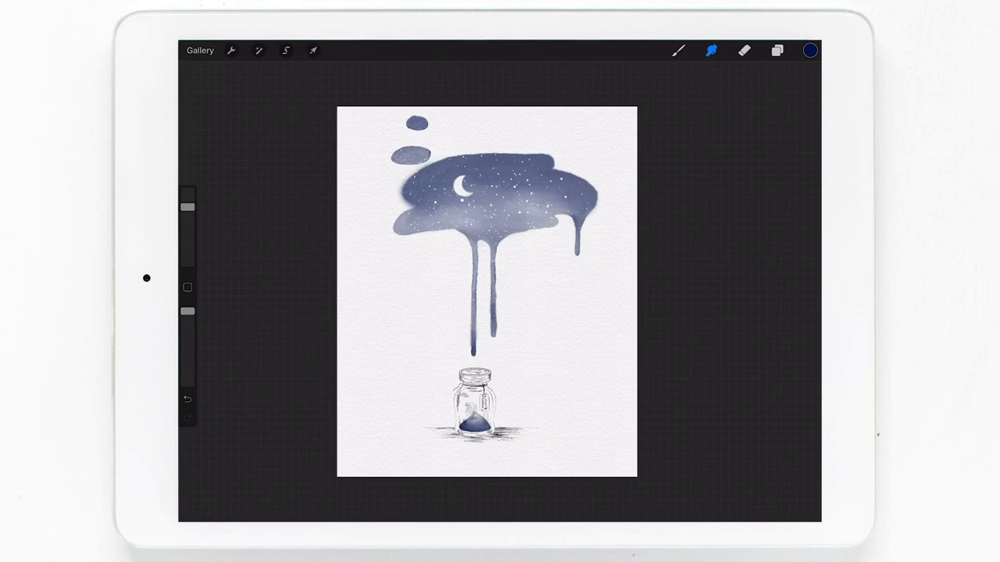
left_click_drag(187, 207, 188, 199)
left_click_drag(513, 197, 531, 195)
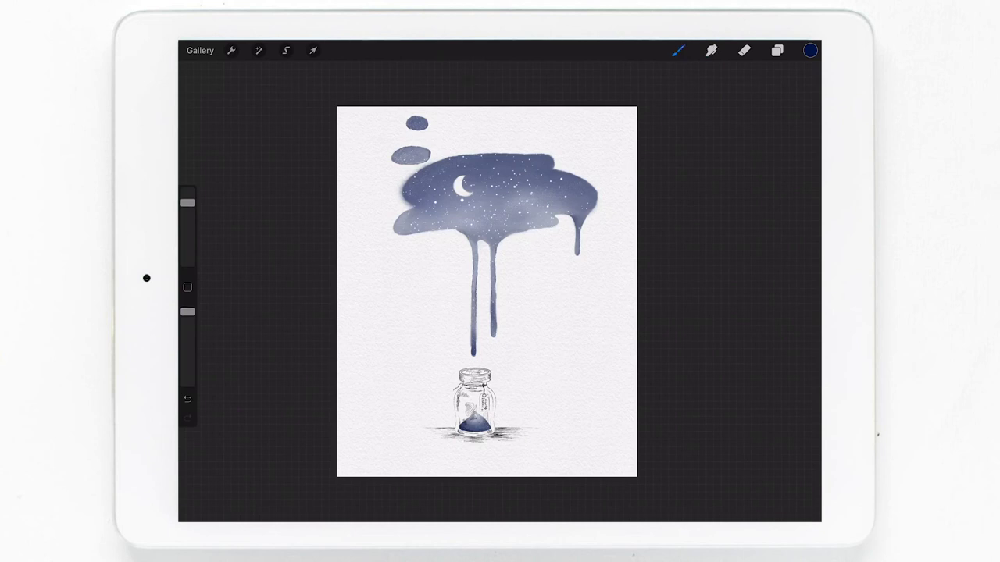
left_click(777, 50)
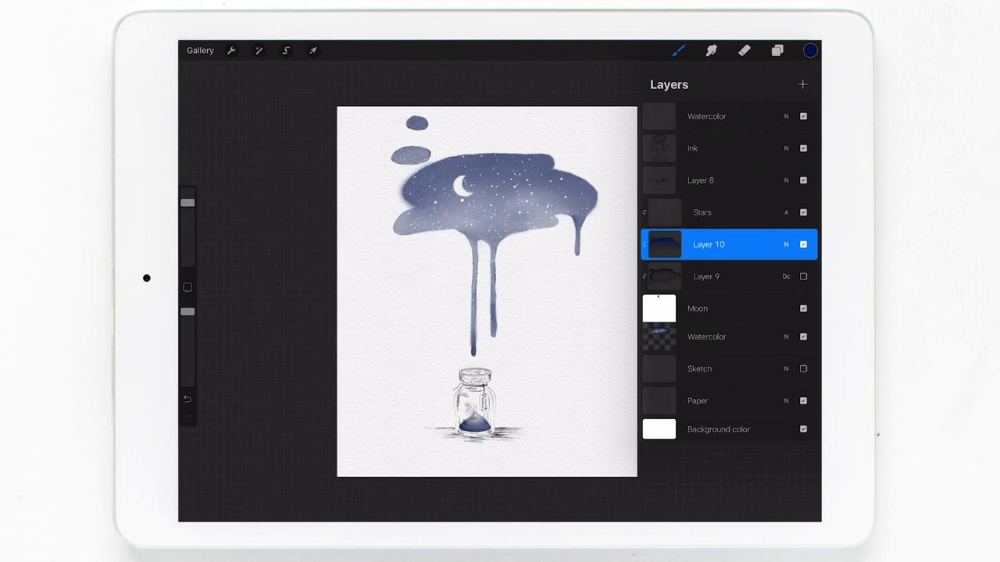
Step: Delete Layer 9 and add a new layer above Moon
left_click(706, 277)
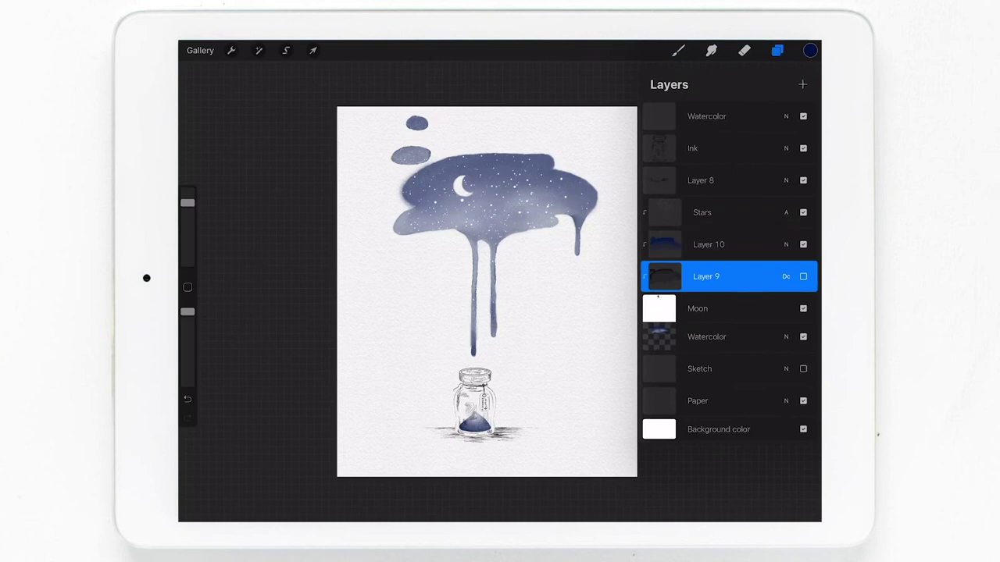
mouse_move(781, 277)
left_mouse_down()
mouse_move(688, 277)
mouse_move(781, 277)
left_mouse_up()
left_click(792, 271)
left_click(802, 84)
Step: Pick dark navy, shrink the brush and choose LB Wet Edger from LB Edgers
left_click(810, 50)
left_click(810, 227)
left_click(678, 50)
left_click_drag(187, 203, 188, 236)
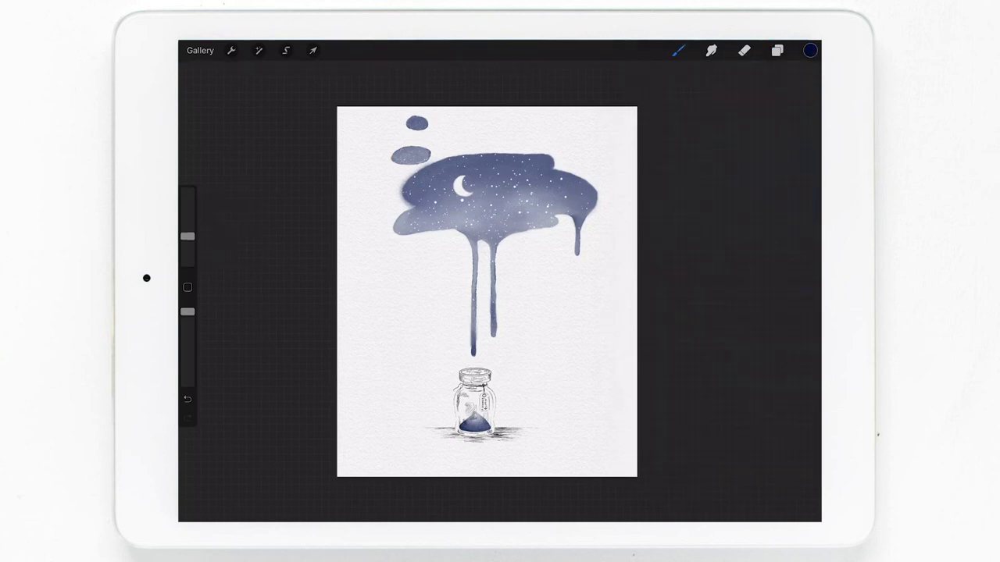
left_click(678, 50)
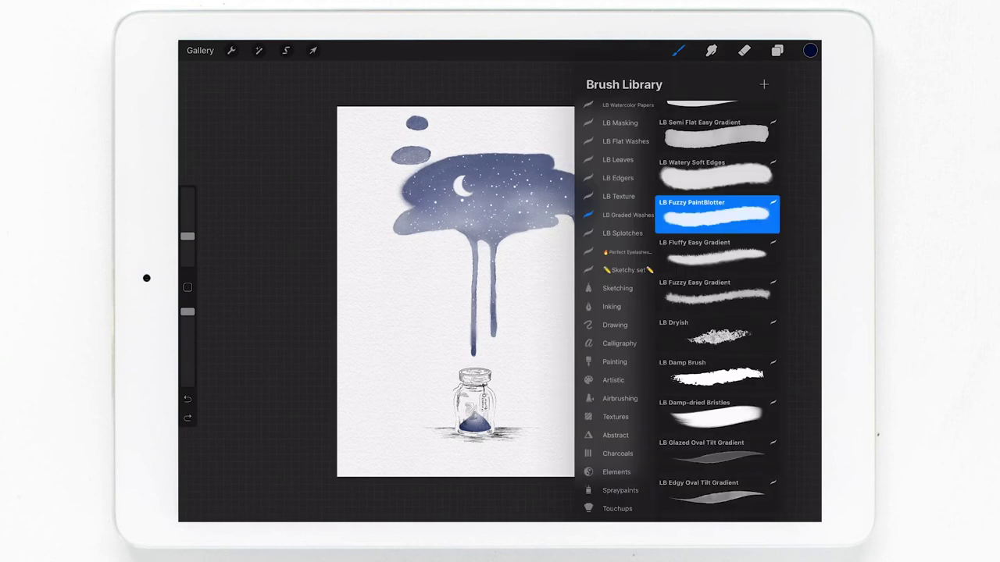
left_click(617, 177)
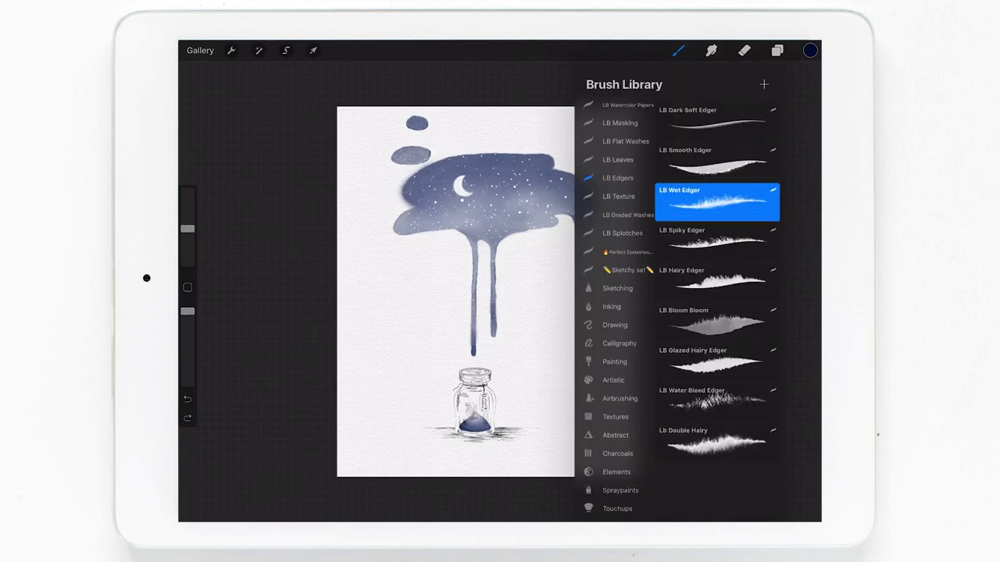
left_click(678, 50)
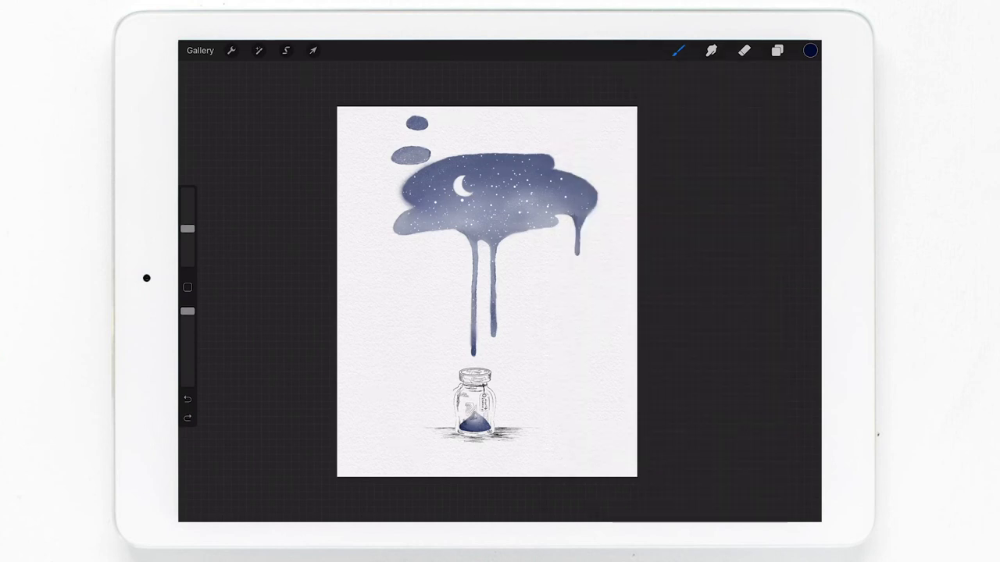
Step: Paint thick dark navy strokes along the cloud's right edge and top
left_click_drag(187, 229, 188, 221)
mouse_move(375, 199)
left_mouse_down()
mouse_move(469, 226)
mouse_move(522, 328)
mouse_move(465, 405)
mouse_move(503, 337)
left_mouse_up()
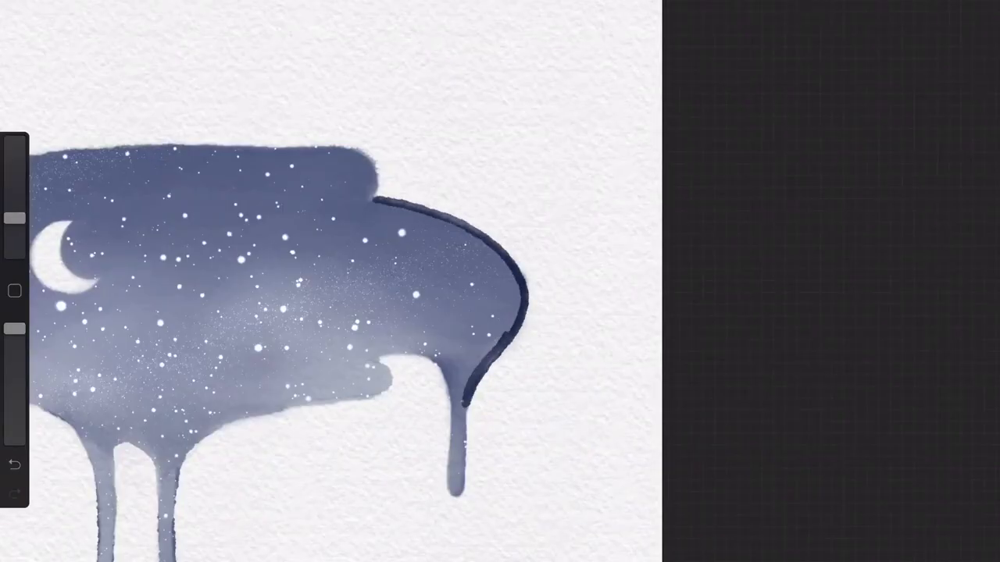
left_click_drag(15, 218, 14, 187)
mouse_move(500, 344)
left_mouse_down()
mouse_move(525, 300)
mouse_move(441, 223)
mouse_move(360, 205)
left_mouse_up()
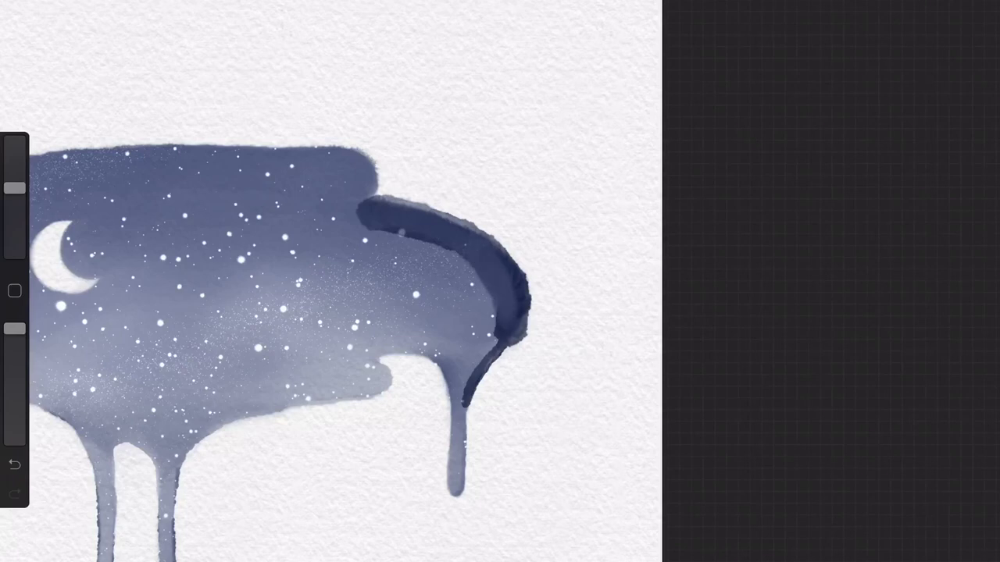
left_click_drag(512, 309, 462, 403)
mouse_move(500, 352)
left_mouse_down()
mouse_move(517, 258)
mouse_move(363, 207)
left_mouse_up()
left_click_drag(496, 293, 465, 360)
mouse_move(489, 324)
left_mouse_down()
mouse_move(472, 265)
mouse_move(391, 234)
mouse_move(355, 203)
mouse_move(361, 166)
left_mouse_up()
Step: Soften and blend the dark edge into the cloud's top, middle and drip
mouse_move(398, 233)
left_mouse_down()
mouse_move(450, 262)
mouse_move(466, 367)
left_mouse_up()
left_click_drag(14, 187, 14, 153)
mouse_move(484, 324)
left_mouse_down()
mouse_move(469, 262)
mouse_move(356, 238)
mouse_move(336, 176)
mouse_move(467, 210)
mouse_move(511, 254)
mouse_move(522, 324)
left_mouse_up()
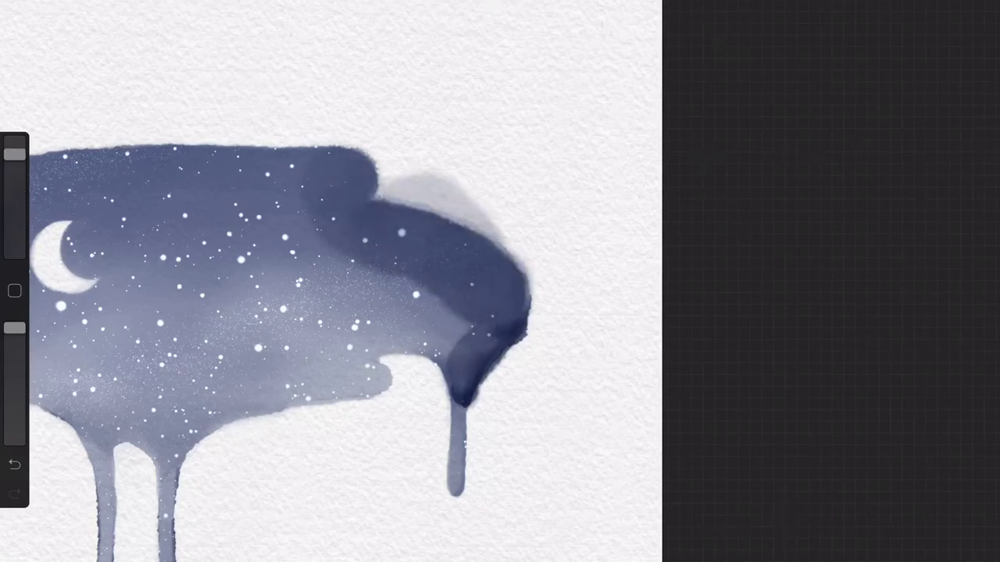
left_click_drag(506, 238, 480, 355)
left_click_drag(500, 309, 449, 410)
left_click_drag(469, 359, 438, 453)
left_click_drag(444, 321, 320, 265)
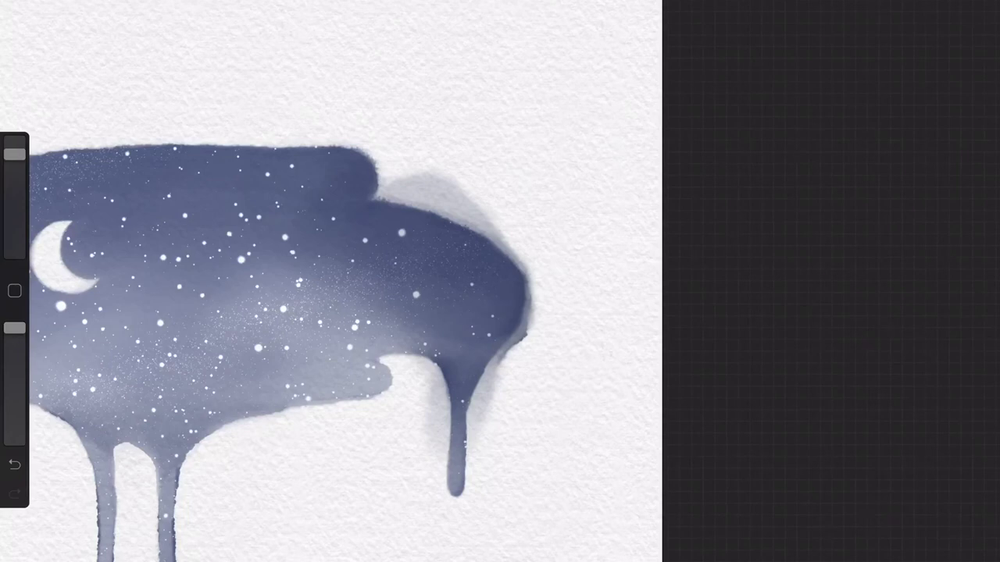
Step: Choose a fuzzy wash brush from LB Graded Washes and adjust its size and opacity
left_click_drag(14, 155, 14, 220)
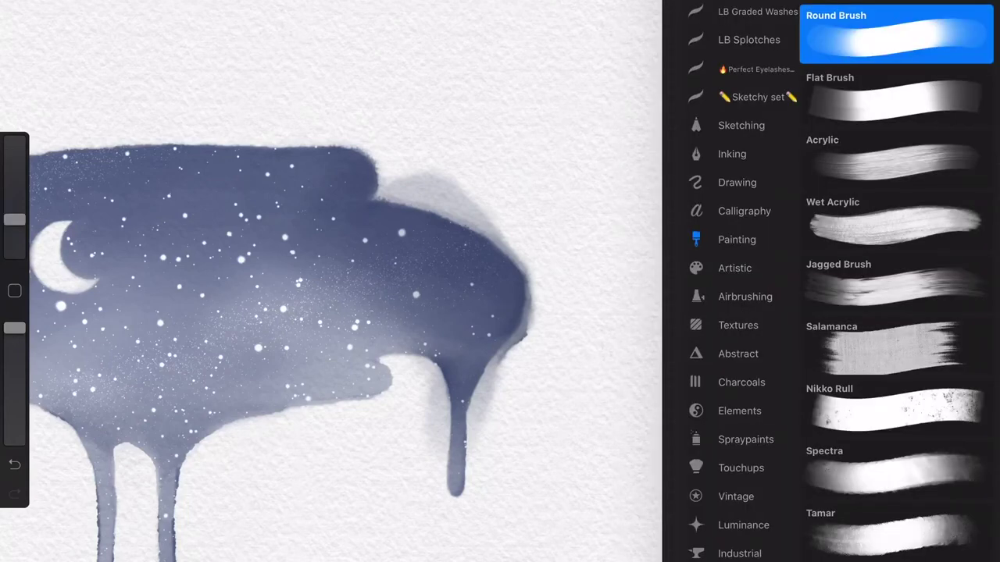
left_click(757, 12)
left_click(870, 268)
left_click_drag(14, 188, 14, 205)
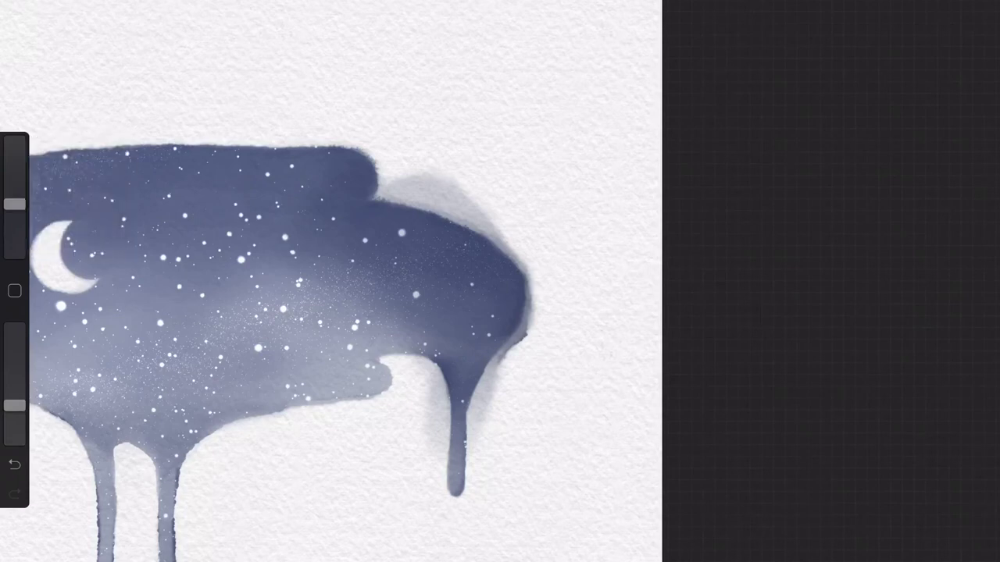
left_click_drag(414, 178, 472, 203)
Step: Lighten the grey haze beside the cloud and along its upper-right edge
left_click_drag(14, 405, 14, 328)
mouse_move(422, 175)
left_mouse_down()
mouse_move(481, 211)
mouse_move(512, 249)
left_mouse_up()
left_click_drag(393, 178, 495, 237)
mouse_move(379, 176)
left_mouse_down()
mouse_move(473, 226)
mouse_move(532, 294)
mouse_move(528, 329)
left_mouse_up()
left_click_drag(525, 279, 487, 375)
left_click(14, 464)
Step: Relighten the cloud's right edge and the side of the drip
left_click_drag(520, 340, 482, 401)
left_click_drag(529, 323, 509, 347)
left_click_drag(484, 398, 478, 434)
mouse_move(506, 351)
left_mouse_down()
mouse_move(484, 376)
mouse_move(468, 445)
left_mouse_up()
mouse_move(528, 289)
left_mouse_down()
mouse_move(522, 336)
mouse_move(485, 375)
mouse_move(517, 336)
mouse_move(492, 358)
left_mouse_up()
Step: Lighten the haze left of the drip and a patch near the cloud's notch
mouse_move(429, 392)
left_mouse_down()
mouse_move(426, 447)
mouse_move(440, 453)
mouse_move(442, 436)
left_mouse_up()
mouse_move(429, 364)
left_mouse_down()
mouse_move(416, 380)
mouse_move(446, 435)
left_mouse_up()
left_click_drag(443, 385, 447, 437)
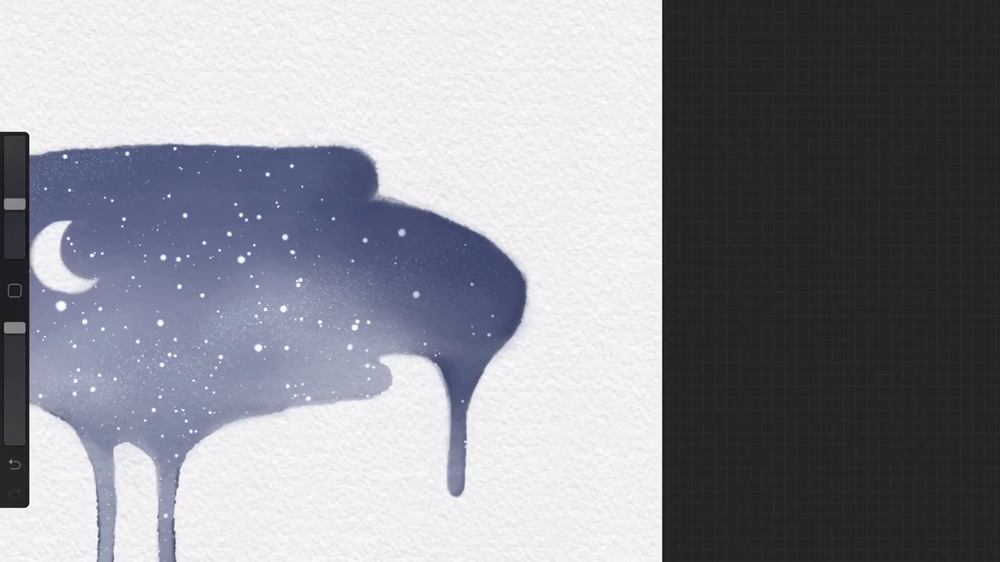
left_click_drag(434, 364, 450, 425)
left_click_drag(384, 197, 402, 203)
left_click_drag(14, 204, 14, 231)
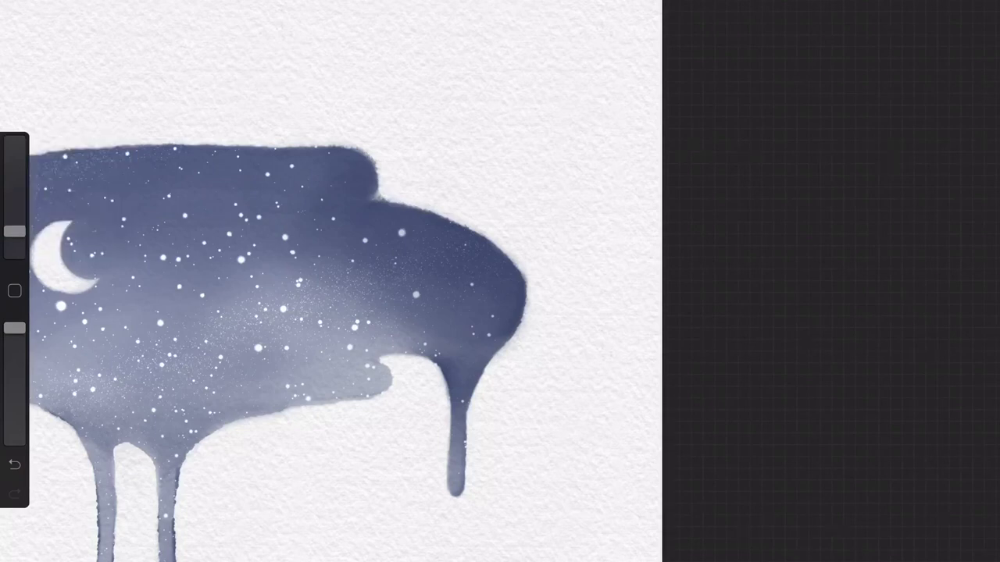
key("ctrl+z")
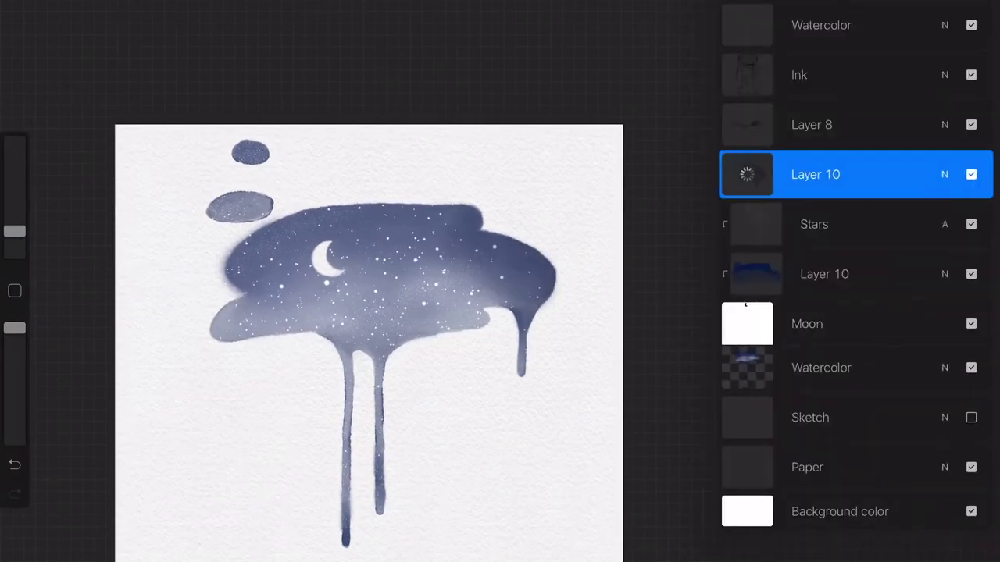
Step: Lower Layer 10's opacity to 43% and enlarge the brush
left_click(944, 175)
mouse_move(981, 233)
left_mouse_down()
mouse_move(813, 234)
mouse_move(838, 233)
left_mouse_up()
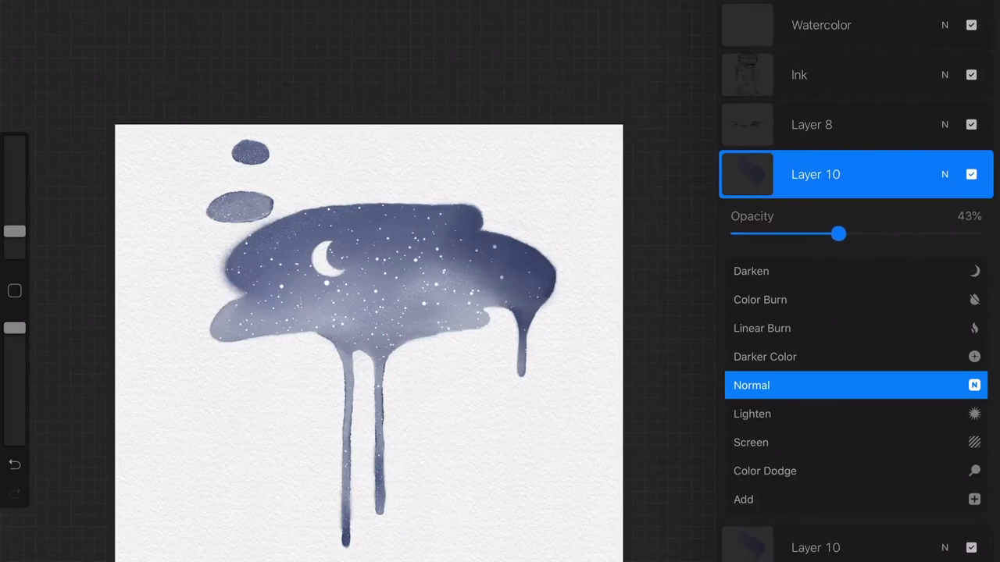
left_click(944, 175)
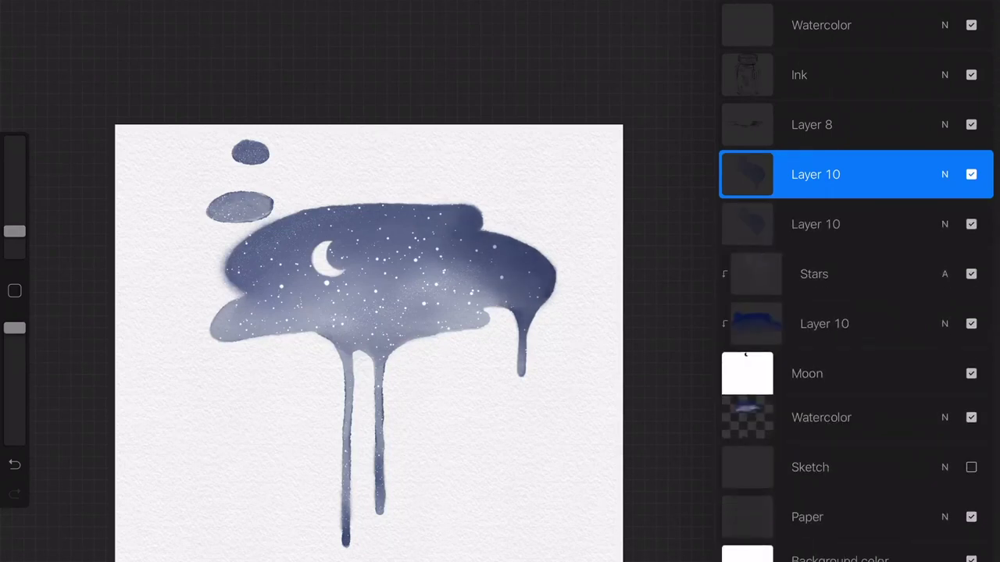
mouse_move(14, 232)
left_mouse_down()
mouse_move(14, 154)
mouse_move(14, 163)
left_mouse_up()
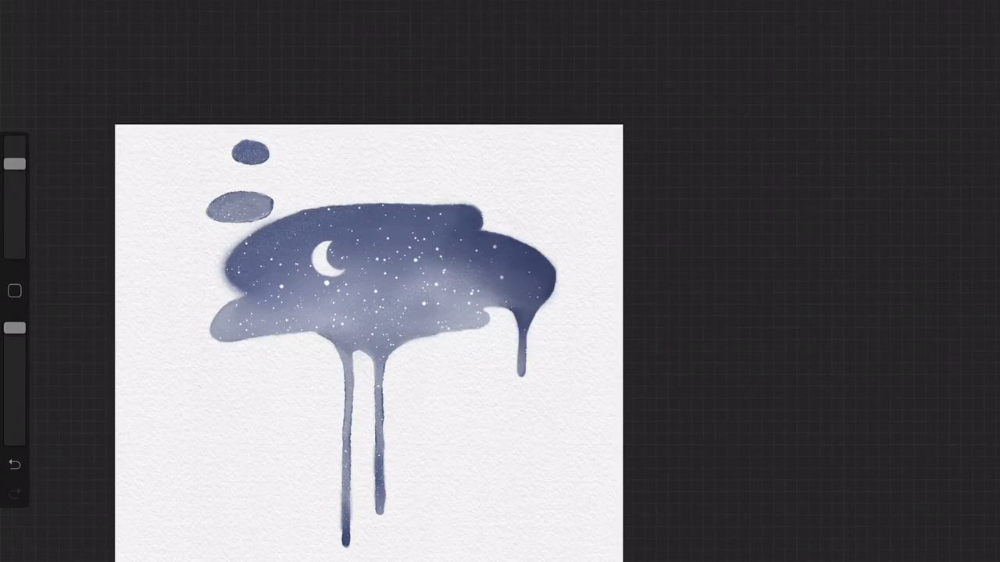
Step: Add a new layer, Layer 11, from the layer list
key("l")
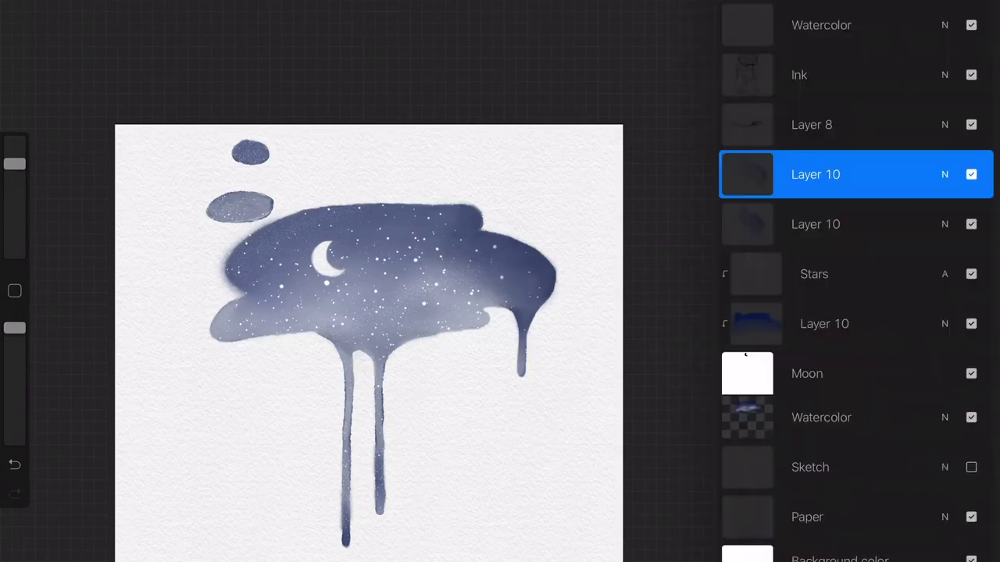
key("l")
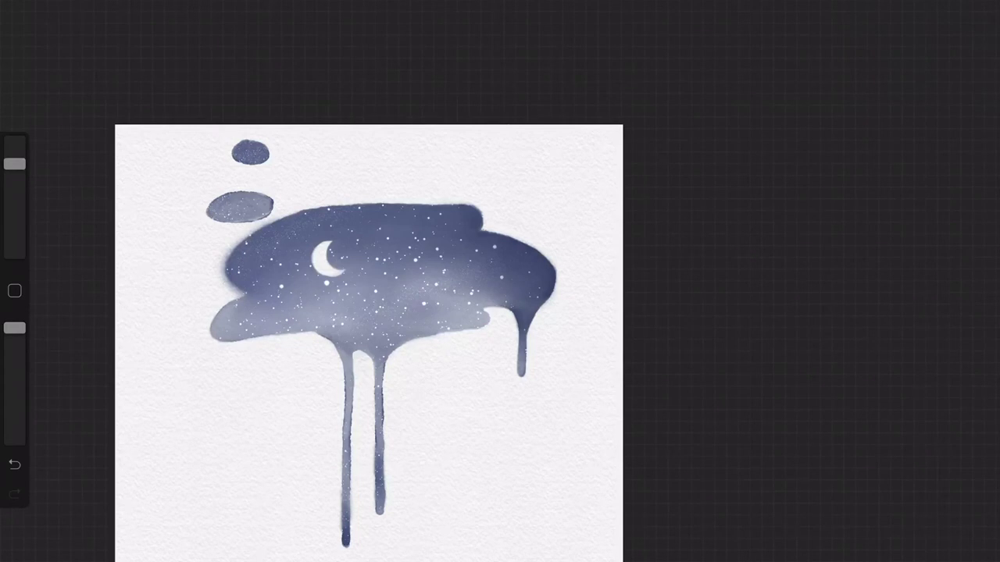
key("l")
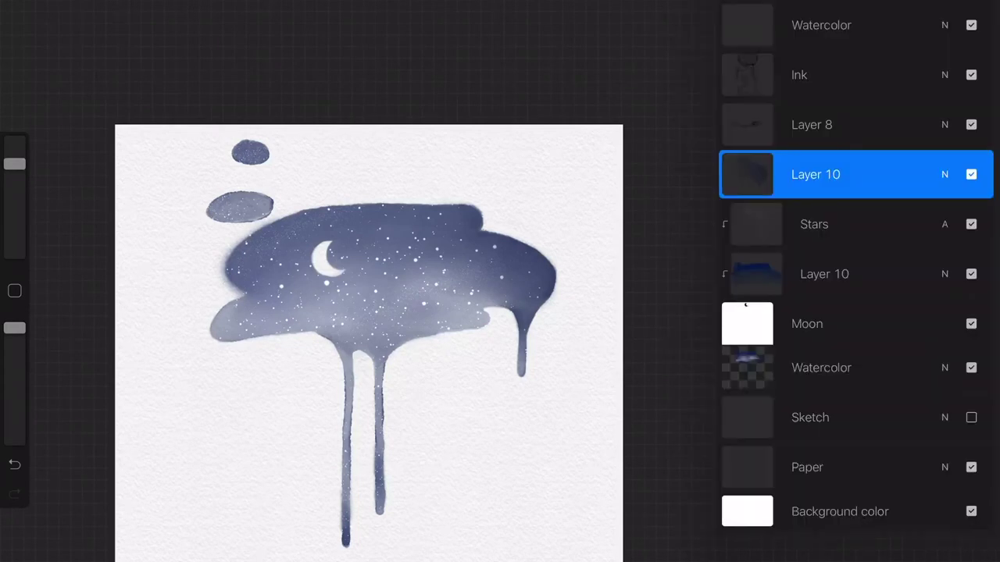
key("l")
scroll(500, 313, "up", 5)
Step: Paint a thick dark band along the wash's upper-left edge, widening it toward the moon
left_click_drag(14, 164, 14, 219)
mouse_move(425, 187)
left_mouse_down()
mouse_move(272, 273)
mouse_move(312, 358)
left_mouse_up()
left_click_drag(14, 217, 14, 181)
mouse_move(309, 357)
left_mouse_down()
mouse_move(281, 258)
mouse_move(461, 187)
left_mouse_up()
mouse_move(375, 250)
left_mouse_down()
mouse_move(316, 356)
mouse_move(344, 289)
left_mouse_up()
left_click_drag(344, 328, 460, 203)
left_click_drag(383, 289, 332, 355)
mouse_move(403, 266)
left_mouse_down()
mouse_move(355, 355)
mouse_move(297, 366)
mouse_move(234, 445)
mouse_move(320, 360)
left_mouse_up()
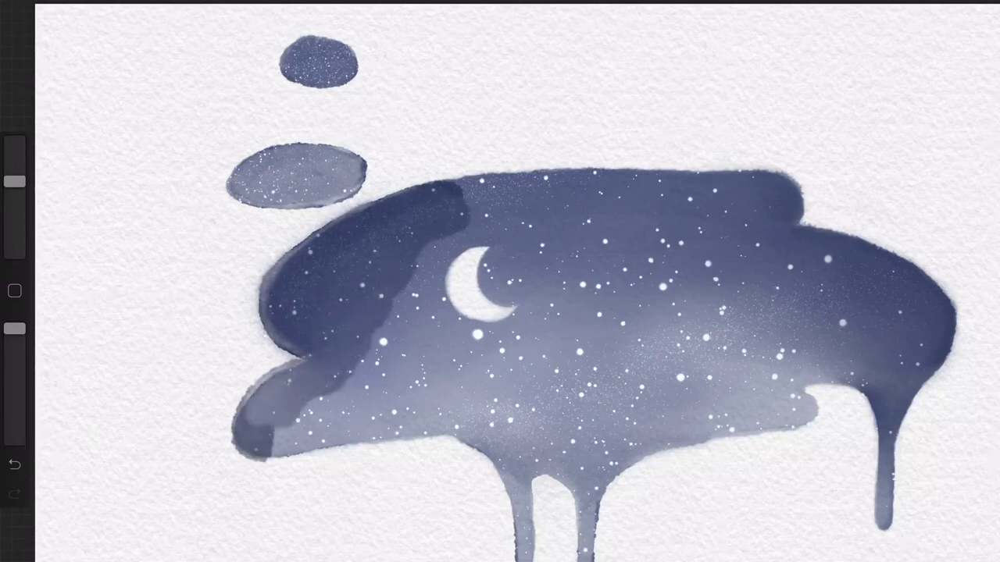
Step: Darken the lower-left lobe's outline and blend the wash left of the moon, undoing one stroke
left_click_drag(238, 426, 312, 457)
mouse_move(312, 414)
left_mouse_down()
mouse_move(328, 399)
mouse_move(367, 394)
mouse_move(402, 297)
left_mouse_up()
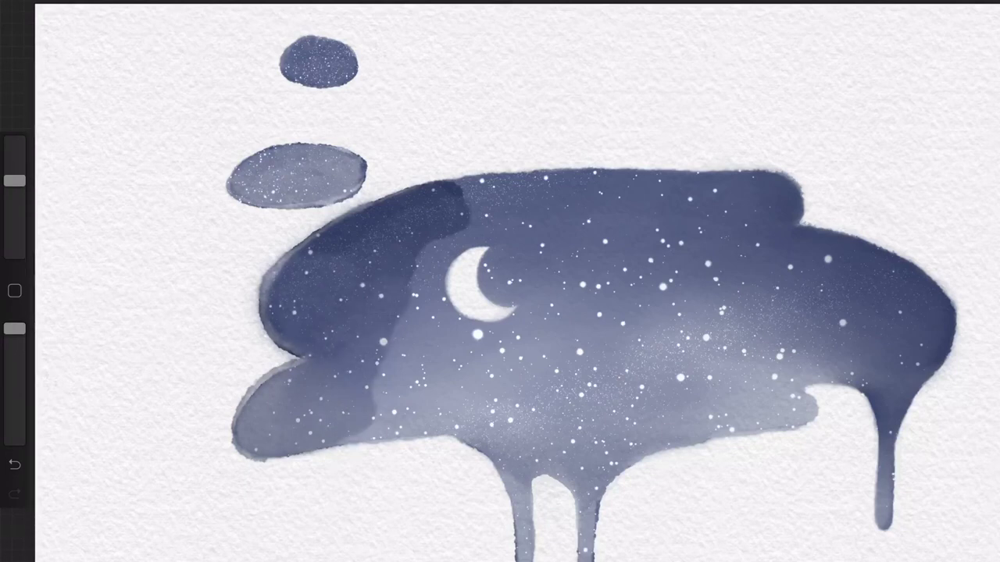
left_click_drag(14, 180, 14, 163)
mouse_move(363, 422)
left_mouse_down()
mouse_move(382, 328)
mouse_move(445, 227)
mouse_move(425, 185)
left_mouse_up()
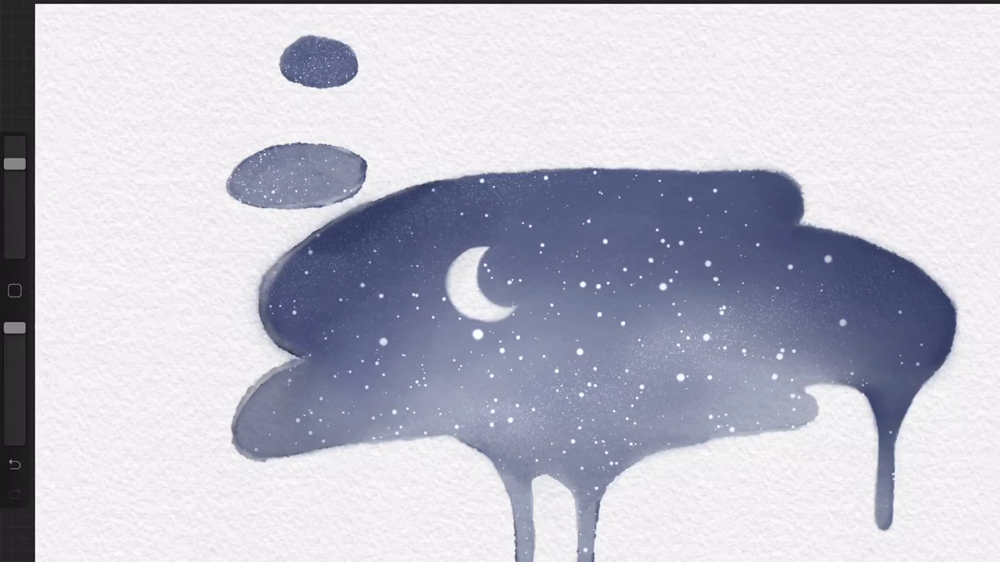
left_click_drag(14, 165, 14, 216)
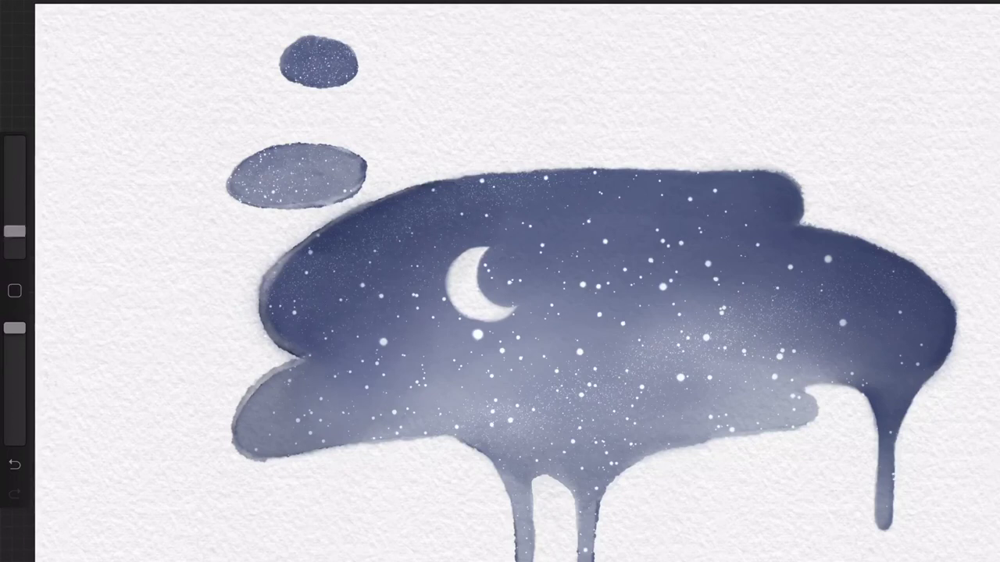
left_click_drag(406, 191, 266, 292)
key("ctrl+z")
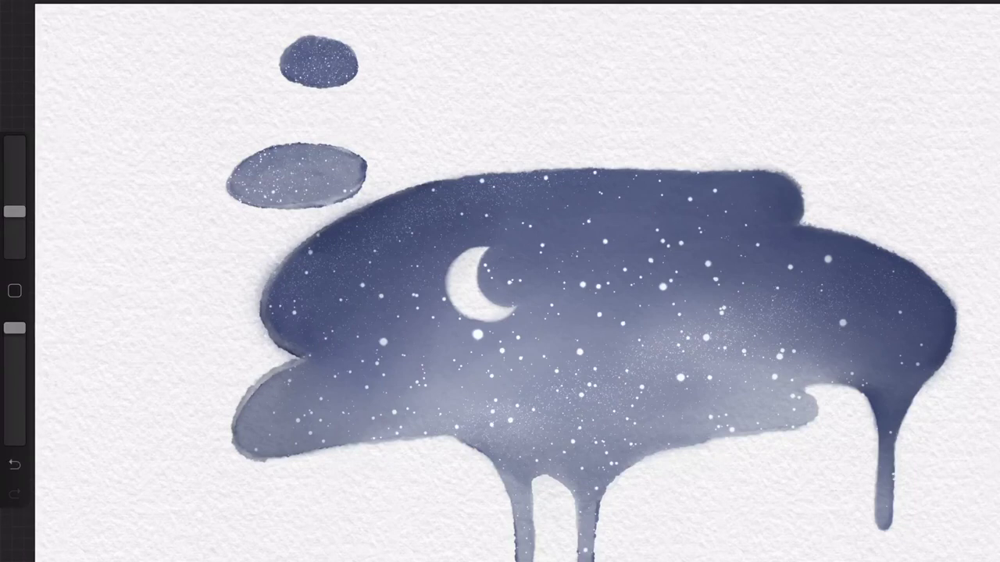
Step: Redraw the ragged lower-left lobe edge as one clean, smooth curve
left_click_drag(14, 212, 14, 228)
key("ctrl+z")
left_click_drag(293, 364, 250, 386)
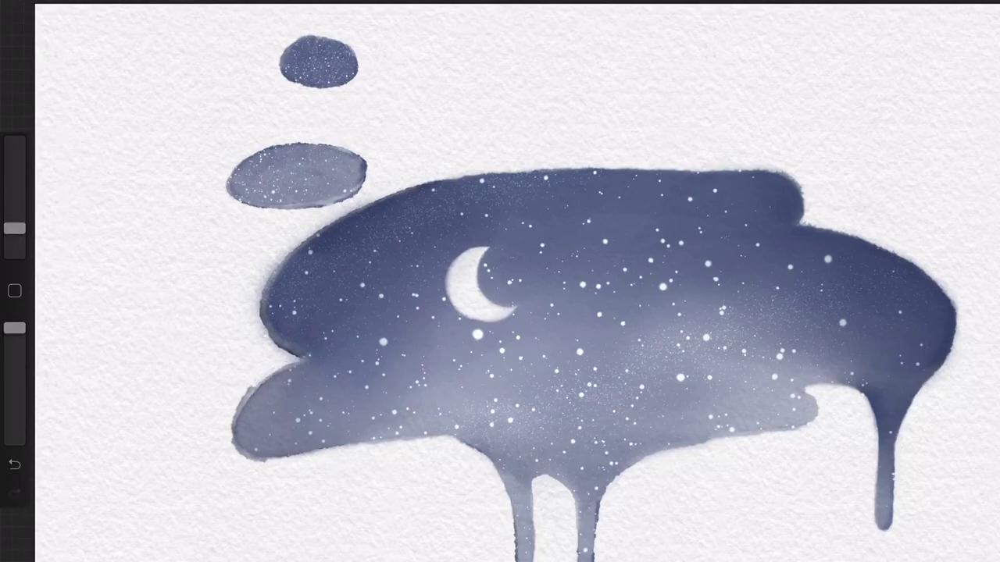
scroll(383, 352, "up", 5)
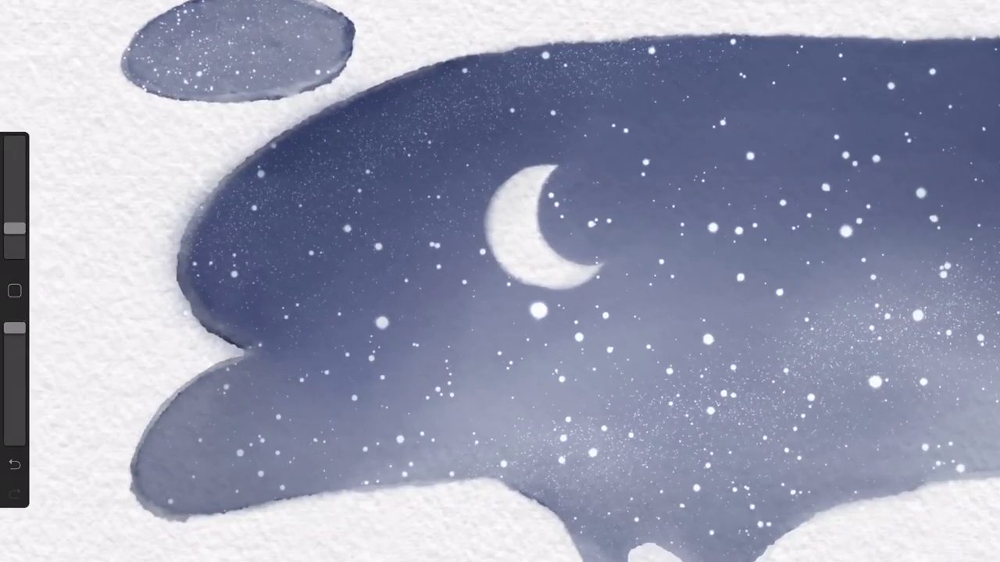
left_click_drag(235, 360, 132, 488)
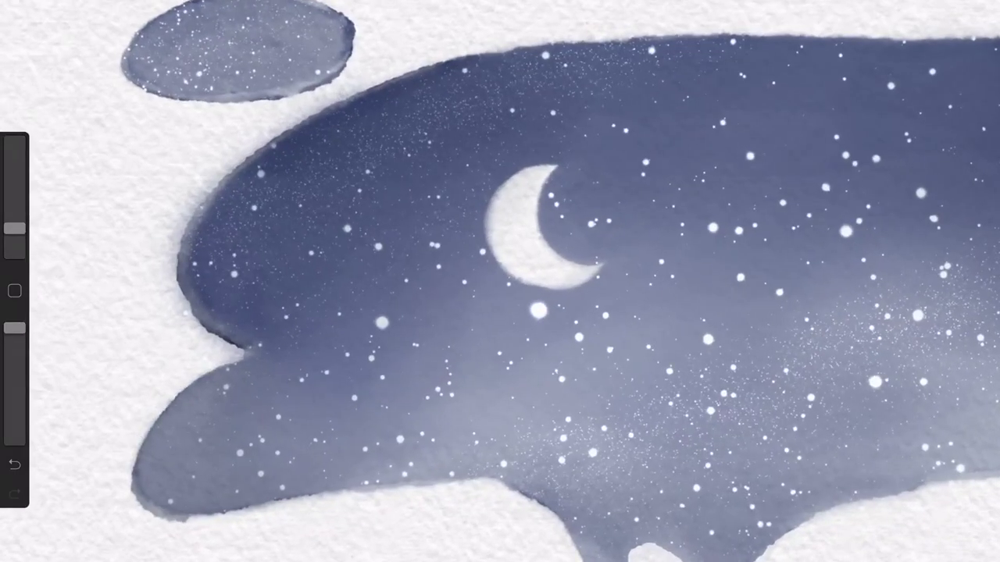
left_click_drag(134, 459, 187, 520)
left_click_drag(134, 468, 186, 520)
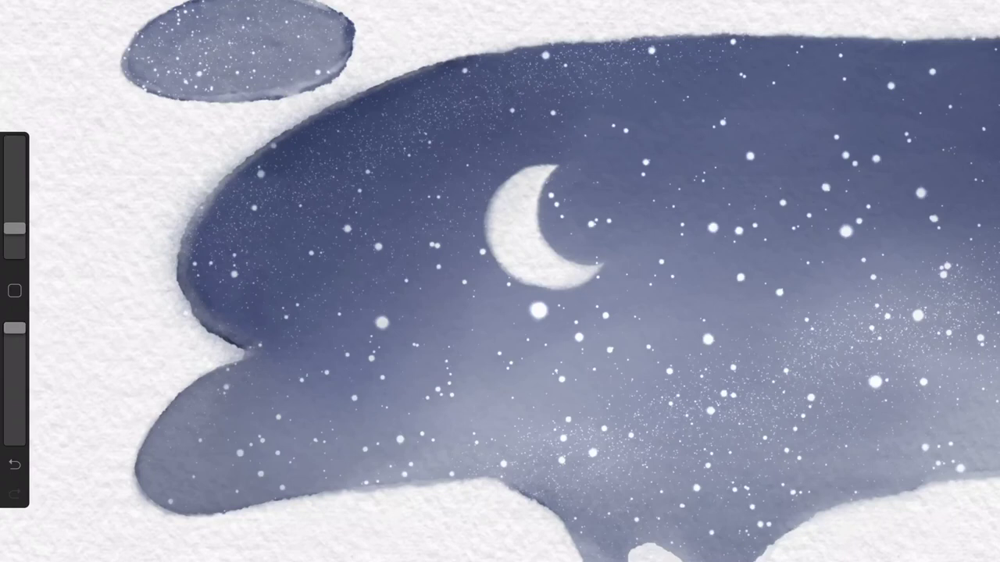
scroll(500, 282, "down", 5)
Step: At 19% brush size, trace a thin dark line down the upper-left and left edges
mouse_move(14, 229)
left_mouse_down()
mouse_move(14, 181)
mouse_move(14, 214)
left_mouse_up()
mouse_move(459, 168)
left_mouse_down()
mouse_move(289, 283)
mouse_move(344, 334)
left_mouse_up()
left_click_drag(267, 397, 348, 337)
mouse_move(14, 213)
left_mouse_down()
mouse_move(14, 165)
mouse_move(14, 202)
left_mouse_up()
mouse_move(410, 186)
left_mouse_down()
mouse_move(328, 242)
mouse_move(342, 217)
mouse_move(464, 165)
left_mouse_up()
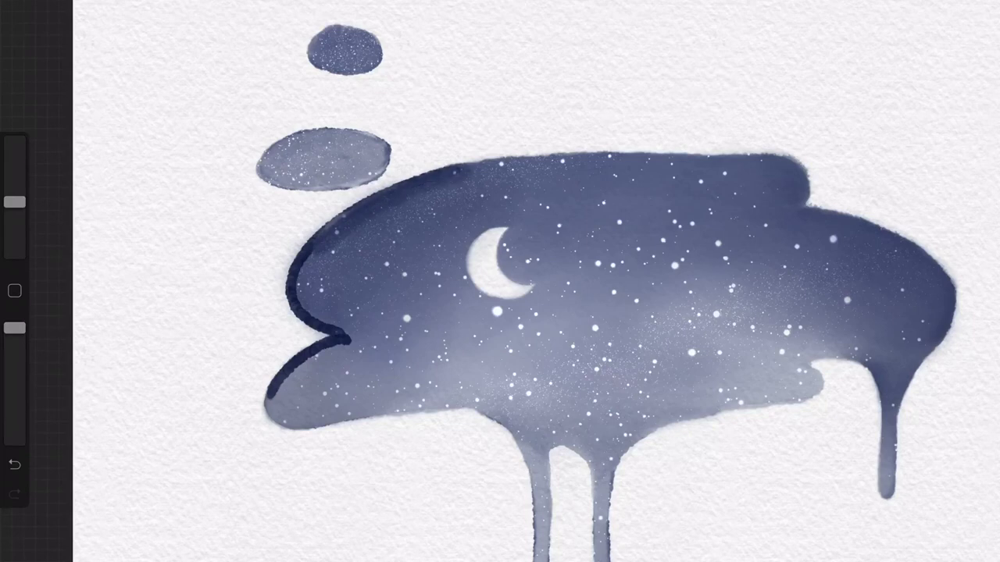
Step: Try softening the dark left rim line, undoing the unwanted softening strokes
left_click_drag(309, 244, 301, 311)
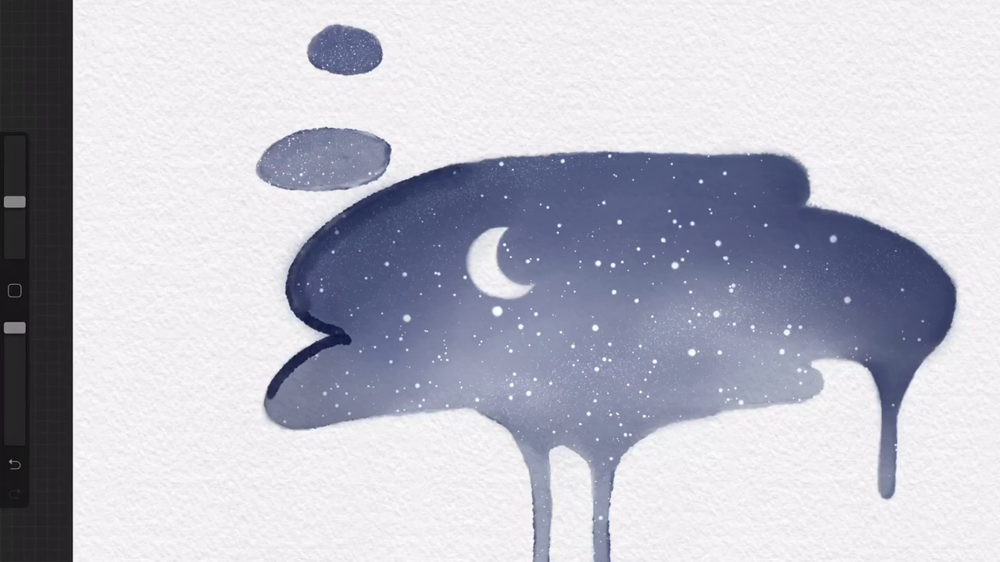
left_click(14, 464)
left_click(14, 465)
mouse_move(381, 199)
left_mouse_down()
mouse_move(328, 234)
mouse_move(305, 265)
mouse_move(358, 212)
left_mouse_up()
left_click(14, 465)
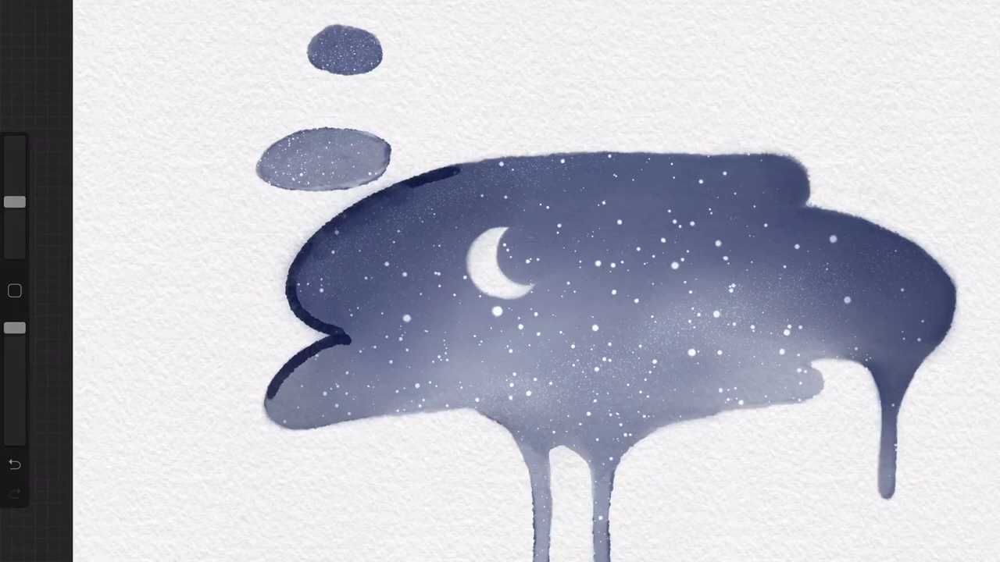
left_click_drag(297, 309, 295, 282)
scroll(500, 281, "up", 5)
mouse_move(143, 301)
left_mouse_down()
mouse_move(203, 391)
mouse_move(269, 410)
left_mouse_up()
mouse_move(14, 202)
left_mouse_down()
mouse_move(14, 189)
mouse_move(14, 213)
left_mouse_up()
Step: Paint dark strokes down the left inner edge and along the upper-left inner curve
mouse_move(163, 270)
left_mouse_down()
mouse_move(160, 316)
mouse_move(175, 367)
left_mouse_up()
left_click_drag(149, 289, 156, 336)
mouse_move(149, 266)
left_mouse_down()
mouse_move(148, 320)
mouse_move(242, 406)
left_mouse_up()
left_click_drag(176, 238, 176, 367)
mouse_move(184, 262)
left_mouse_down()
mouse_move(234, 179)
mouse_move(344, 129)
mouse_move(191, 328)
mouse_move(261, 418)
left_mouse_up()
mouse_move(14, 213)
left_mouse_down()
mouse_move(14, 190)
mouse_move(14, 215)
left_mouse_up()
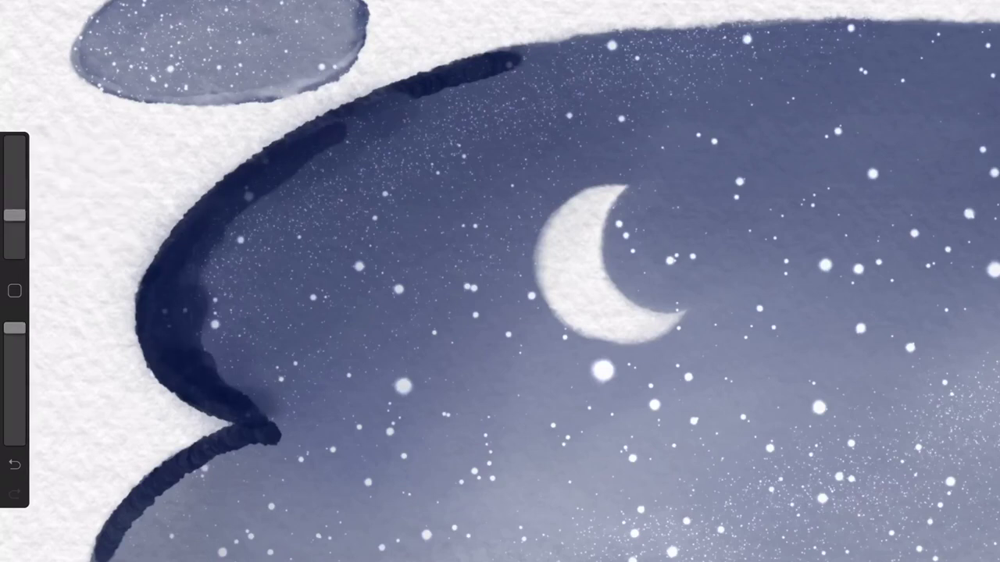
Step: Lighten and soften the upper-left and lower-left edge bands into a blended rim
left_click_drag(285, 136, 246, 160)
left_click_drag(364, 121, 312, 160)
left_click_drag(15, 215, 14, 197)
left_click_drag(355, 108, 206, 269)
left_click_drag(281, 153, 234, 192)
mouse_move(218, 282)
left_mouse_down()
mouse_move(211, 352)
mouse_move(226, 385)
mouse_move(289, 410)
left_mouse_up()
left_click_drag(269, 351, 253, 369)
scroll(500, 281, "down", 5)
scroll(500, 281, "up", 3)
left_click_drag(14, 197, 14, 207)
left_click_drag(366, 230, 384, 225)
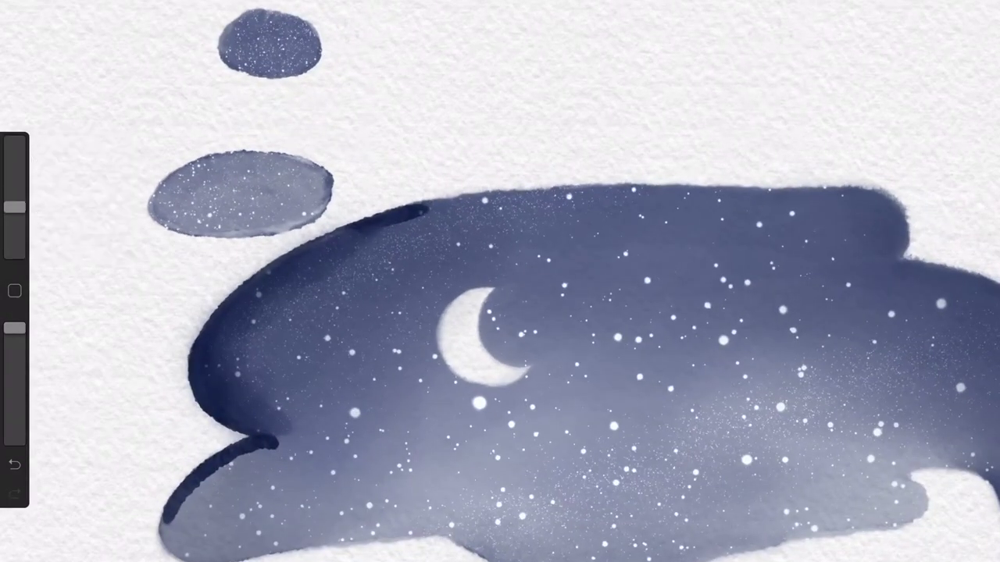
Step: Remove the streak's dark tip and blend it into the surrounding wash
left_click(14, 465)
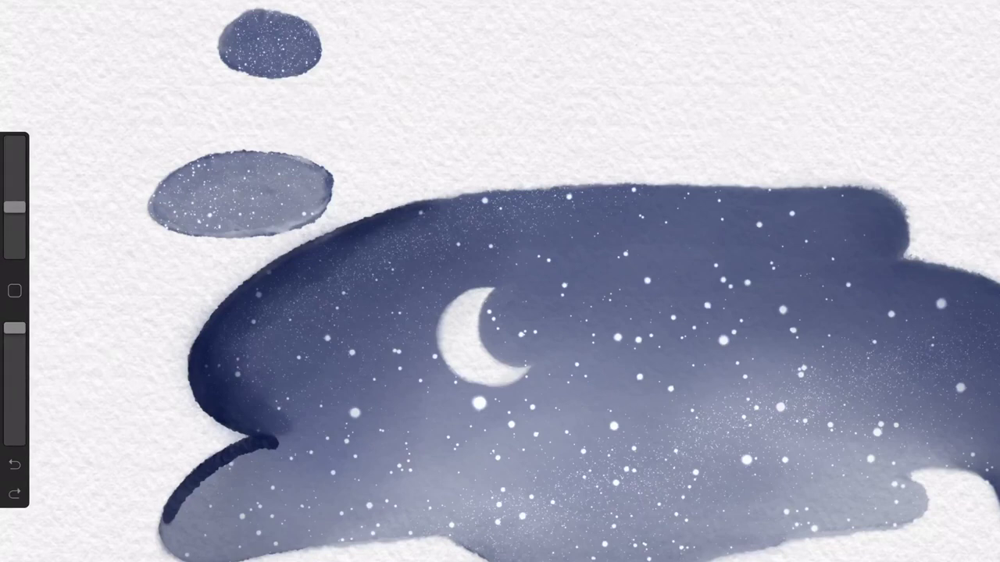
left_click_drag(14, 207, 14, 199)
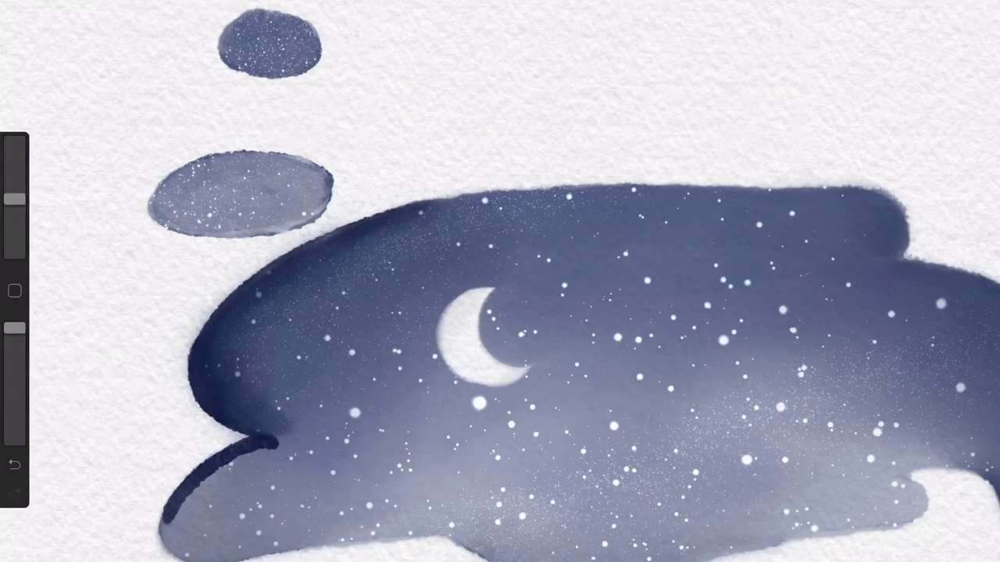
left_click_drag(270, 442, 298, 435)
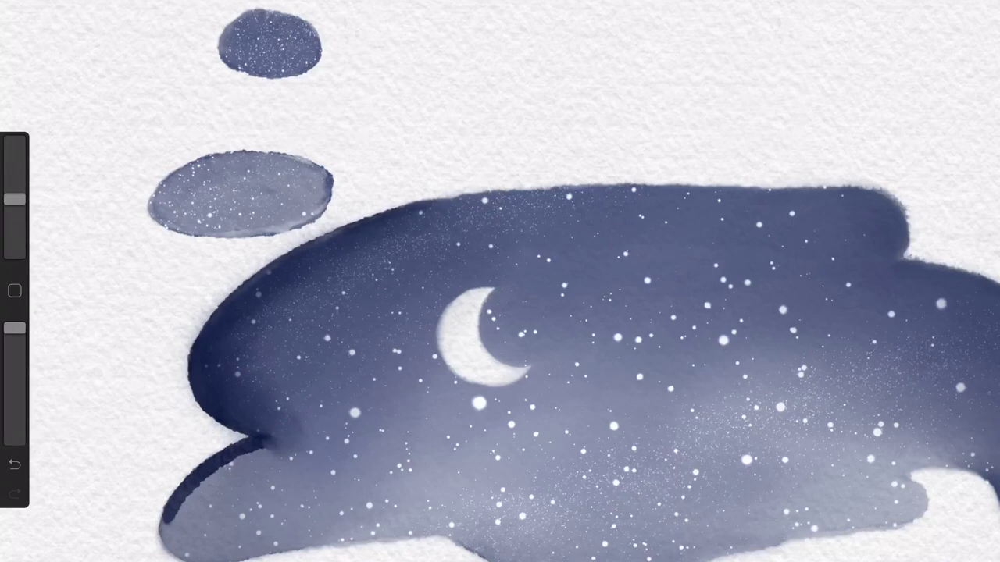
left_click_drag(14, 199, 14, 192)
left_click_drag(234, 435, 313, 431)
Step: Darken small sky patches in the lower left, undoing the last darkening stroke
left_click_drag(14, 193, 14, 179)
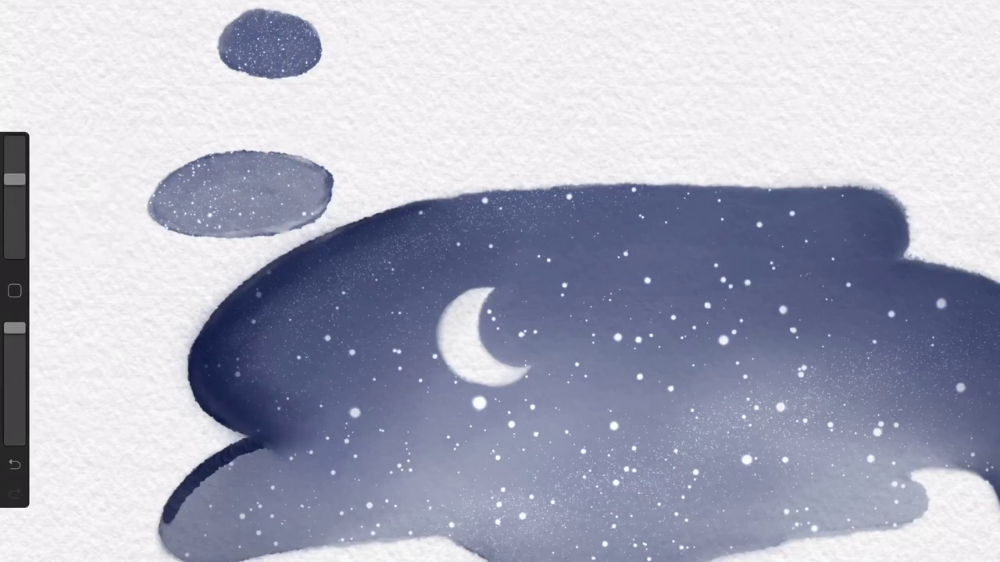
left_click_drag(265, 342, 256, 368)
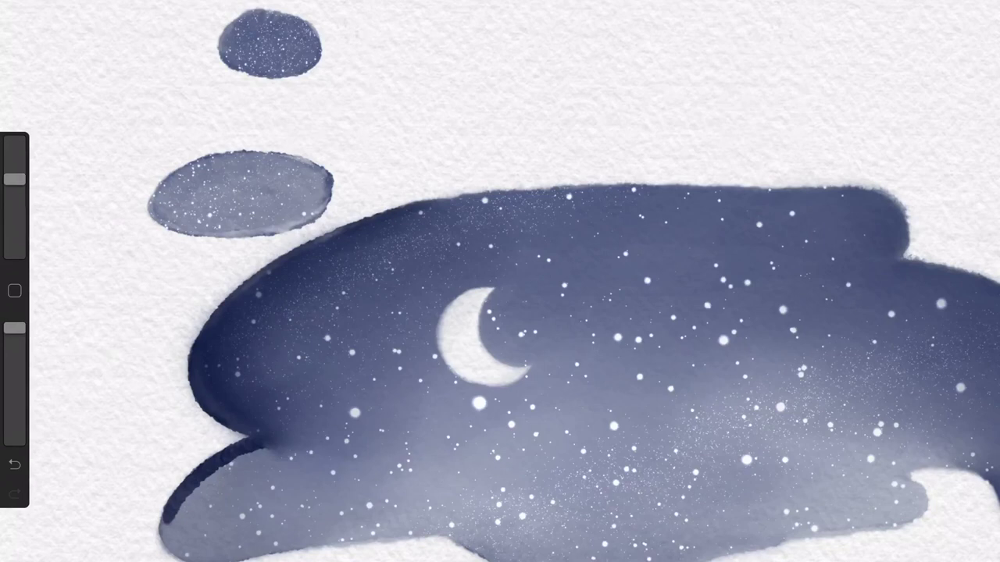
left_click_drag(289, 434, 301, 446)
left_click_drag(15, 179, 14, 165)
mouse_move(293, 468)
left_mouse_down()
mouse_move(356, 457)
mouse_move(434, 412)
left_mouse_up()
mouse_move(258, 437)
left_mouse_down()
mouse_move(308, 496)
mouse_move(286, 459)
left_mouse_up()
left_click(14, 465)
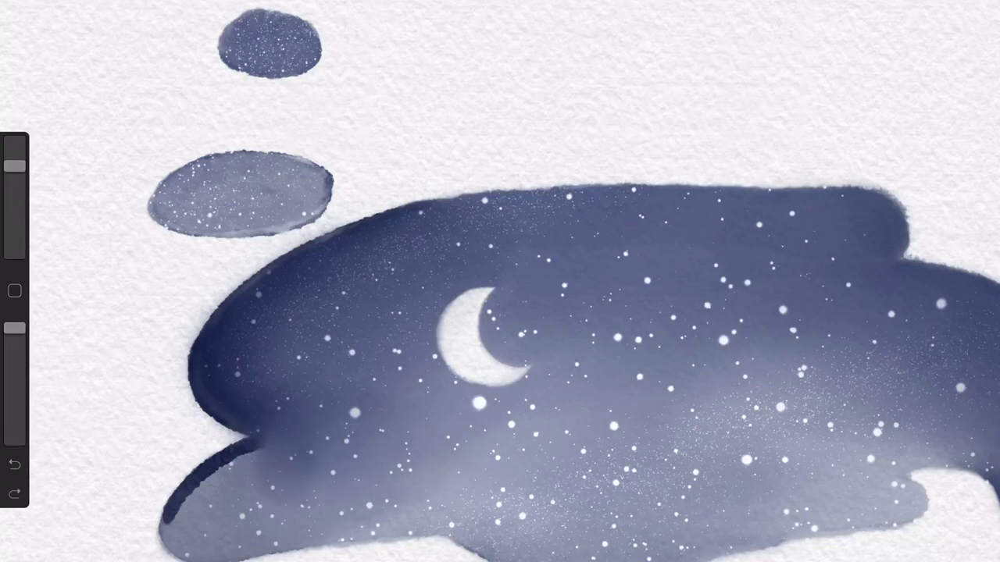
Step: Paint and soften darker strokes along the lower-left lobe's edge
scroll(500, 312, "up", 3)
left_click_drag(14, 165, 14, 207)
mouse_move(355, 379)
left_mouse_down()
mouse_move(293, 422)
mouse_move(257, 471)
mouse_move(359, 368)
mouse_move(328, 383)
mouse_move(340, 365)
mouse_move(345, 396)
mouse_move(285, 414)
mouse_move(241, 478)
mouse_move(267, 490)
mouse_move(285, 445)
left_mouse_up()
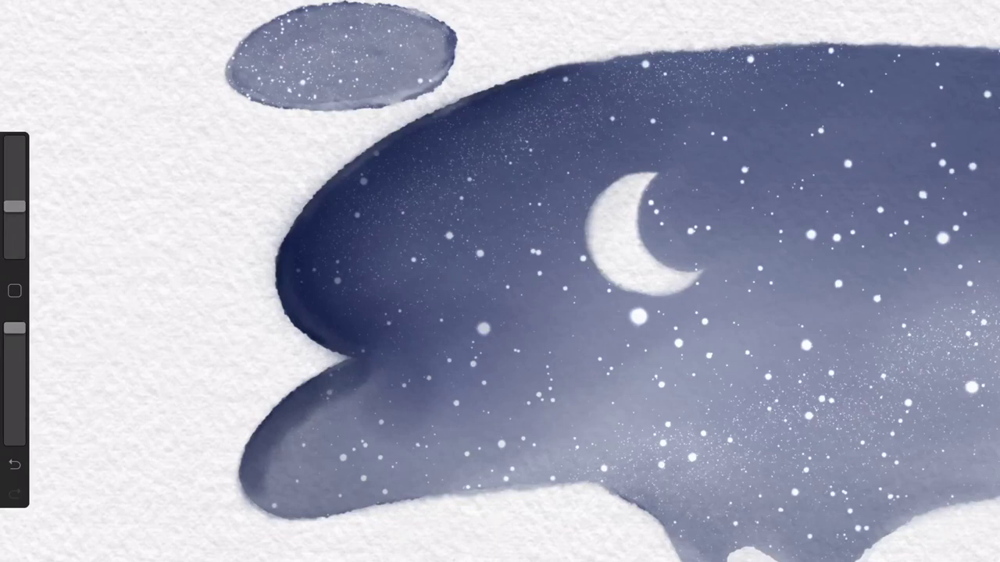
mouse_move(257, 476)
left_mouse_down()
mouse_move(264, 490)
mouse_move(280, 442)
mouse_move(328, 403)
left_mouse_up()
left_click_drag(14, 207, 14, 198)
mouse_move(356, 374)
left_mouse_down()
mouse_move(361, 397)
mouse_move(305, 447)
left_mouse_up()
left_click_drag(337, 413, 332, 428)
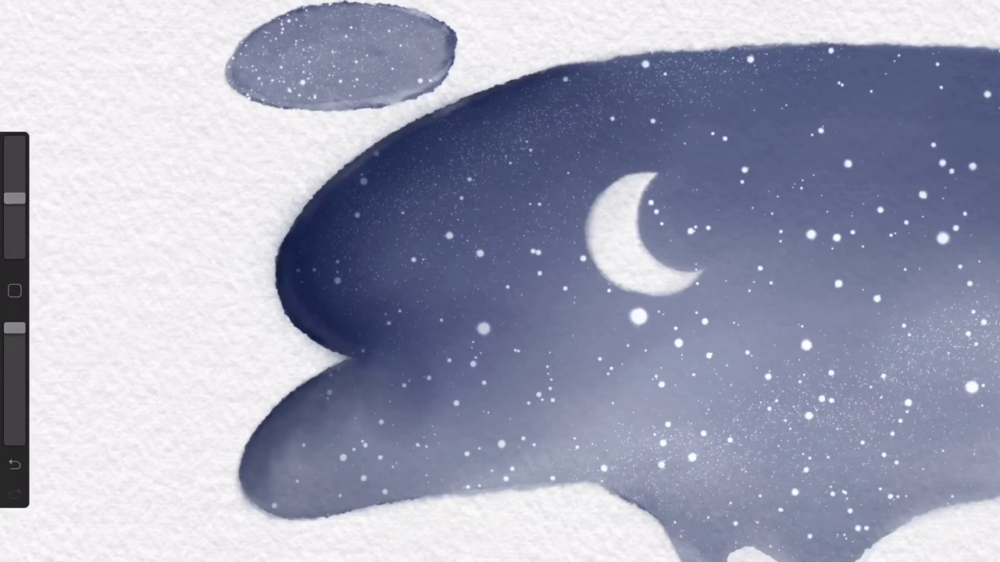
left_click_drag(275, 470, 286, 478)
scroll(500, 313, "down", 5)
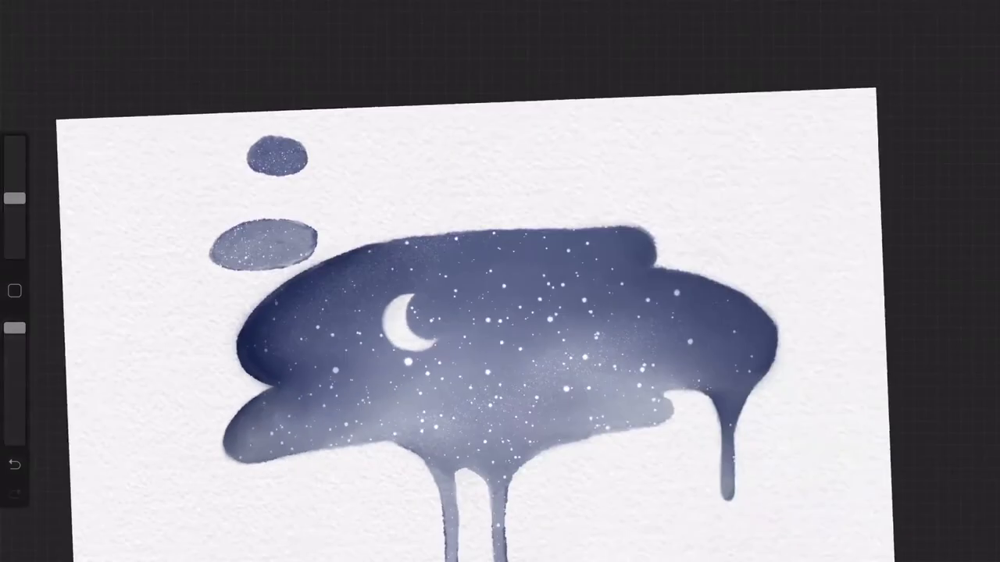
Step: Paint a dark band along the sky's bottom edge and widen it
scroll(407, 351, "down", 3)
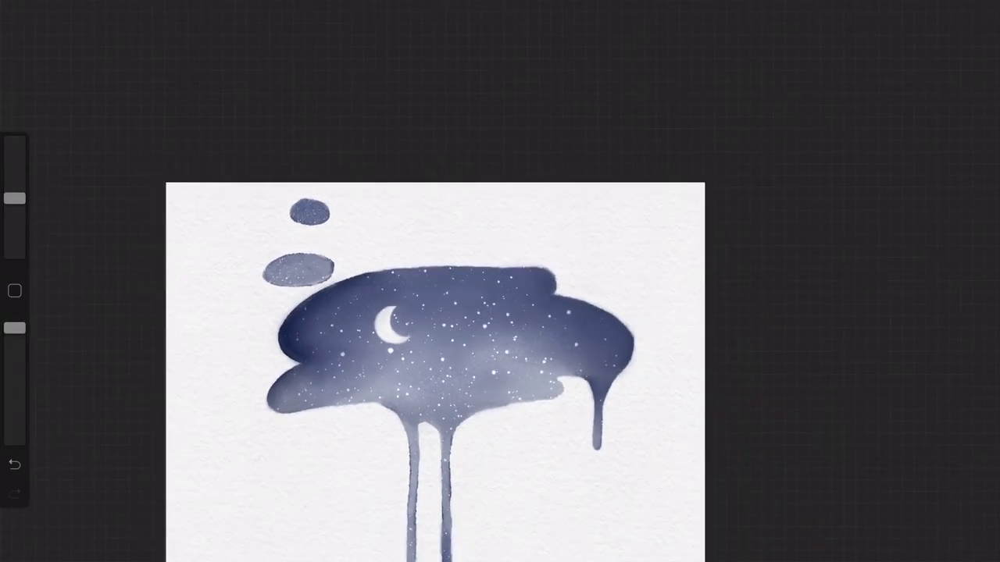
scroll(438, 352, "up", 5)
left_click_drag(15, 199, 14, 222)
mouse_move(305, 332)
left_mouse_down()
mouse_move(394, 329)
mouse_move(450, 366)
mouse_move(502, 374)
mouse_move(375, 323)
mouse_move(311, 326)
left_mouse_up()
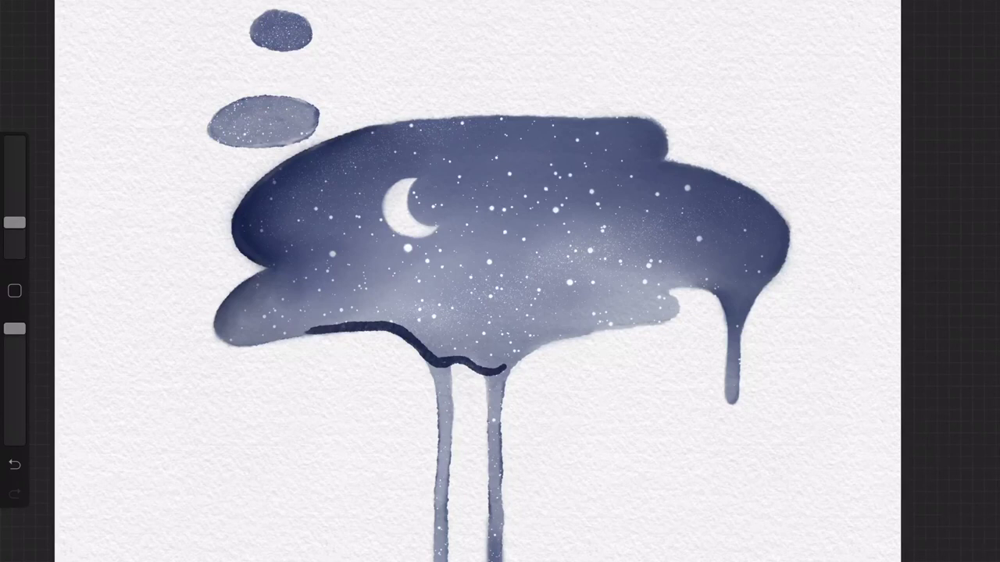
left_click_drag(14, 223, 14, 196)
mouse_move(500, 366)
left_mouse_down()
mouse_move(390, 322)
mouse_move(306, 328)
mouse_move(404, 335)
mouse_move(447, 366)
mouse_move(496, 367)
mouse_move(312, 311)
mouse_move(437, 328)
mouse_move(504, 359)
left_mouse_up()
Step: Retouch the band's left end and blend the whole band smooth
left_click_drag(452, 329, 439, 323)
left_click_drag(14, 196, 14, 198)
mouse_move(331, 300)
left_mouse_down()
mouse_move(308, 316)
mouse_move(402, 305)
left_mouse_up()
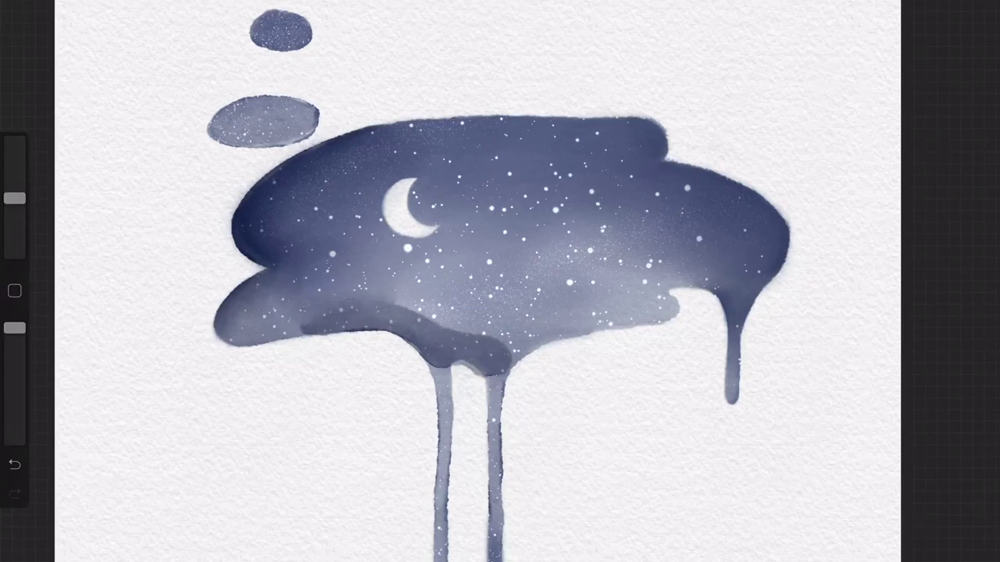
left_click_drag(14, 198, 14, 180)
mouse_move(457, 335)
left_mouse_down()
mouse_move(508, 355)
mouse_move(421, 317)
mouse_move(324, 306)
mouse_move(438, 332)
mouse_move(480, 360)
mouse_move(523, 355)
left_mouse_up()
mouse_move(422, 352)
left_mouse_down()
mouse_move(403, 325)
mouse_move(305, 325)
mouse_move(391, 328)
mouse_move(429, 309)
left_mouse_up()
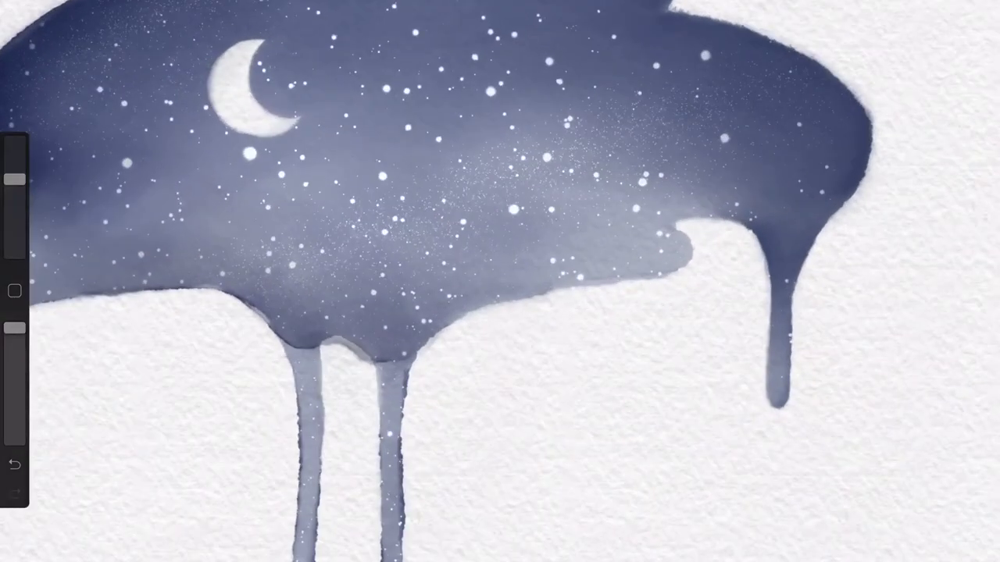
Step: Blend where the left and right drips meet the sky and darken the notch between them
left_click_drag(14, 180, 14, 222)
mouse_move(285, 347)
left_mouse_down()
mouse_move(306, 348)
mouse_move(279, 338)
mouse_move(318, 353)
left_mouse_up()
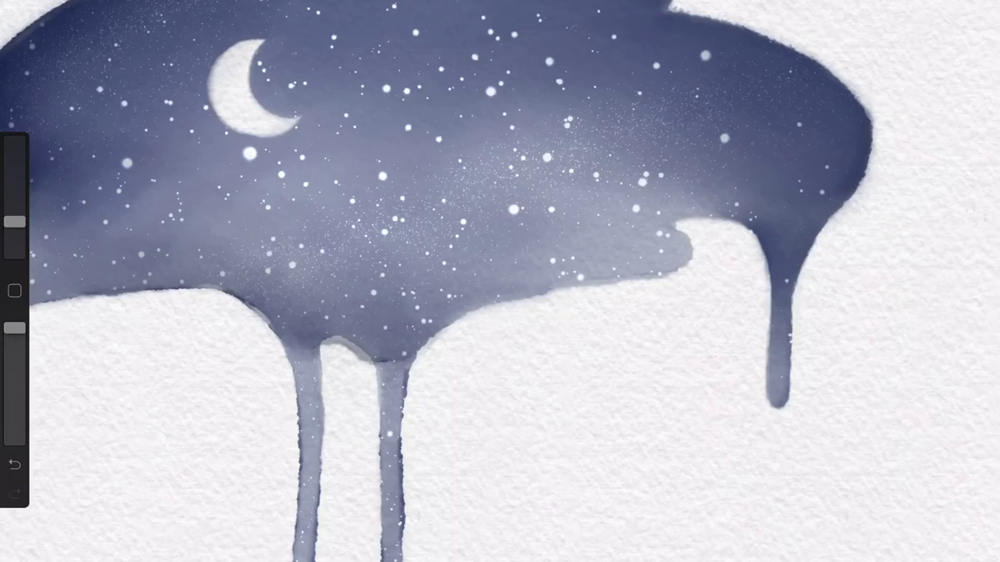
left_click_drag(378, 359, 387, 367)
left_click_drag(14, 222, 14, 229)
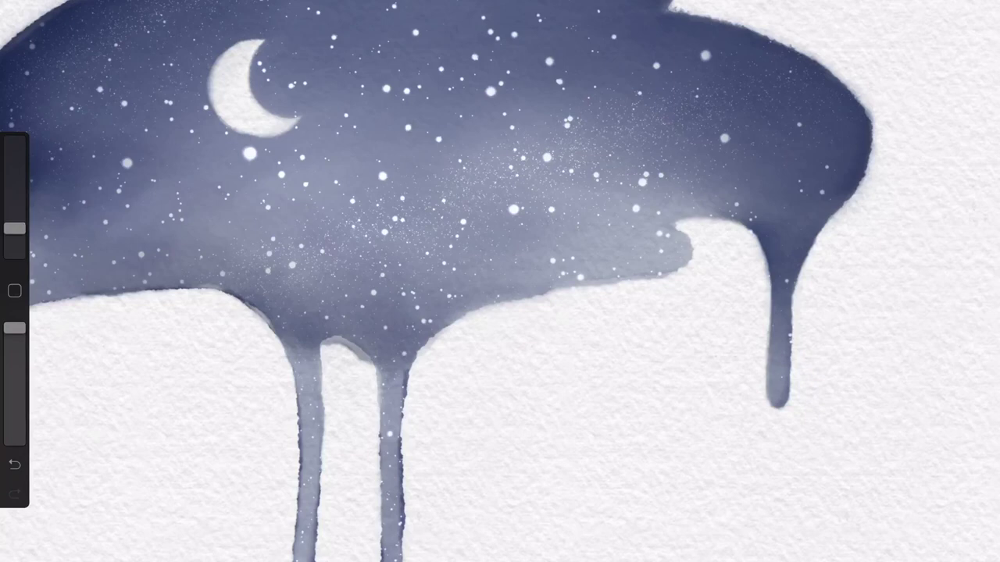
mouse_move(323, 343)
left_mouse_down()
mouse_move(371, 363)
mouse_move(348, 342)
mouse_move(370, 362)
mouse_move(358, 359)
left_mouse_up()
Step: Lighten stray spots on the wash edge beside the left drip
left_click_drag(433, 333, 442, 342)
left_click_drag(242, 302, 277, 335)
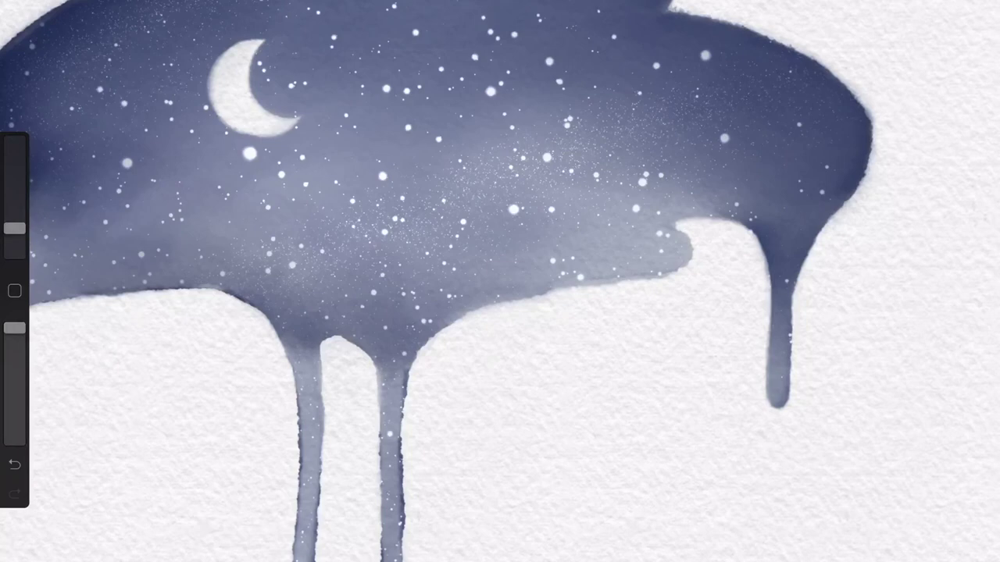
scroll(500, 281, "down", 5)
scroll(477, 301, "down", 2)
scroll(476, 301, "down", 2)
scroll(390, 234, "up", 8)
left_click_drag(14, 222, 14, 213)
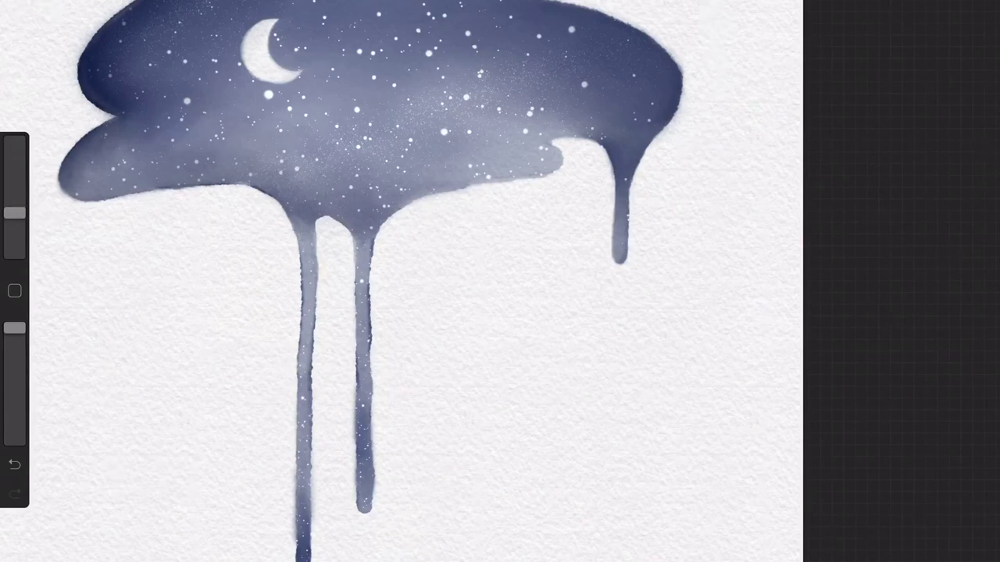
scroll(390, 281, "down", 5)
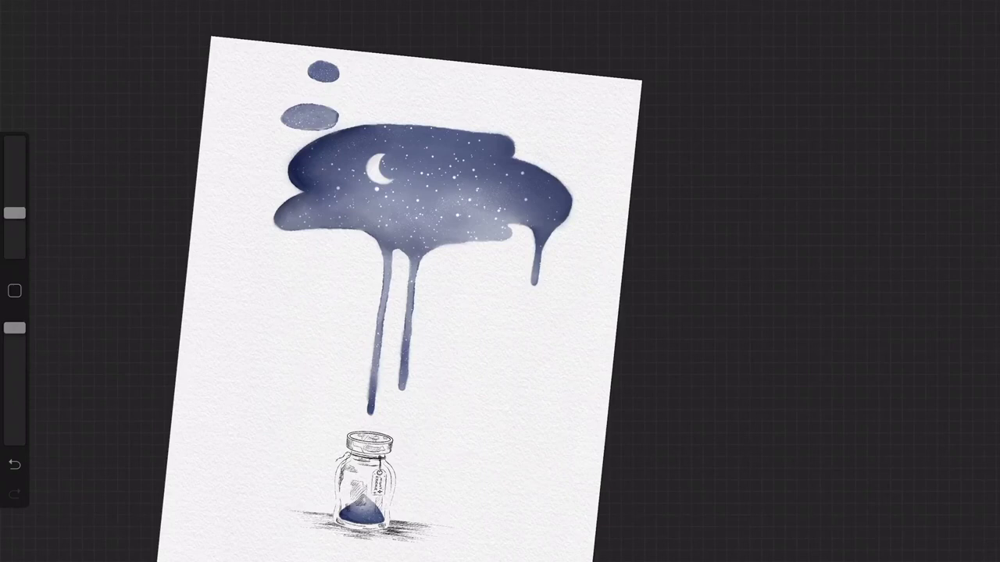
Step: At 15% brush size, darken the lower blob's right edge and the larger blob's lower-left edge
scroll(469, 235, "up", 5)
left_click_drag(14, 212, 14, 207)
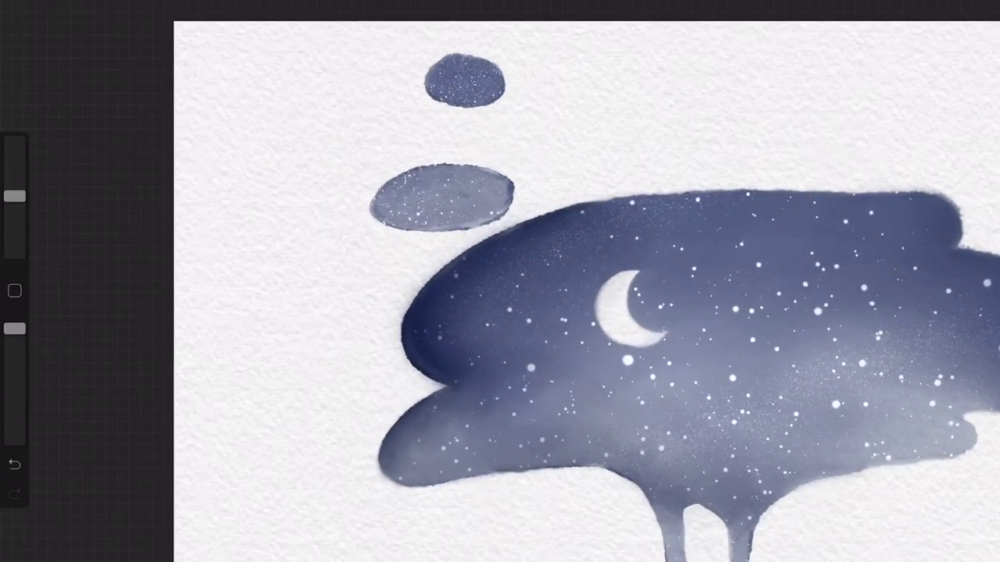
mouse_move(457, 227)
left_mouse_down()
mouse_move(494, 220)
mouse_move(503, 179)
mouse_move(465, 224)
mouse_move(500, 177)
mouse_move(504, 205)
mouse_move(484, 220)
mouse_move(496, 189)
mouse_move(490, 173)
mouse_move(505, 187)
mouse_move(491, 217)
mouse_move(444, 226)
mouse_move(494, 200)
mouse_move(489, 173)
mouse_move(500, 179)
left_mouse_up()
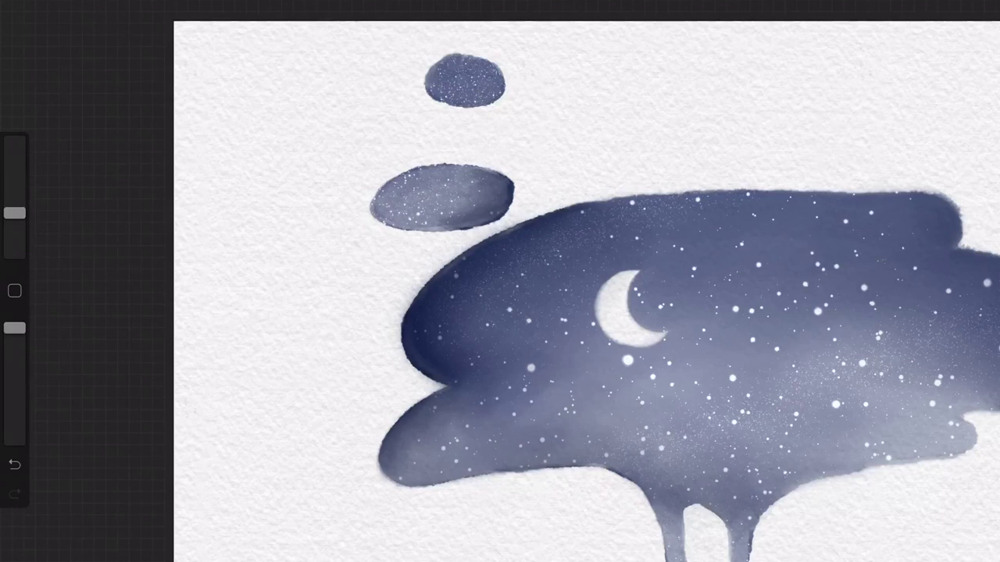
left_click_drag(14, 212, 14, 199)
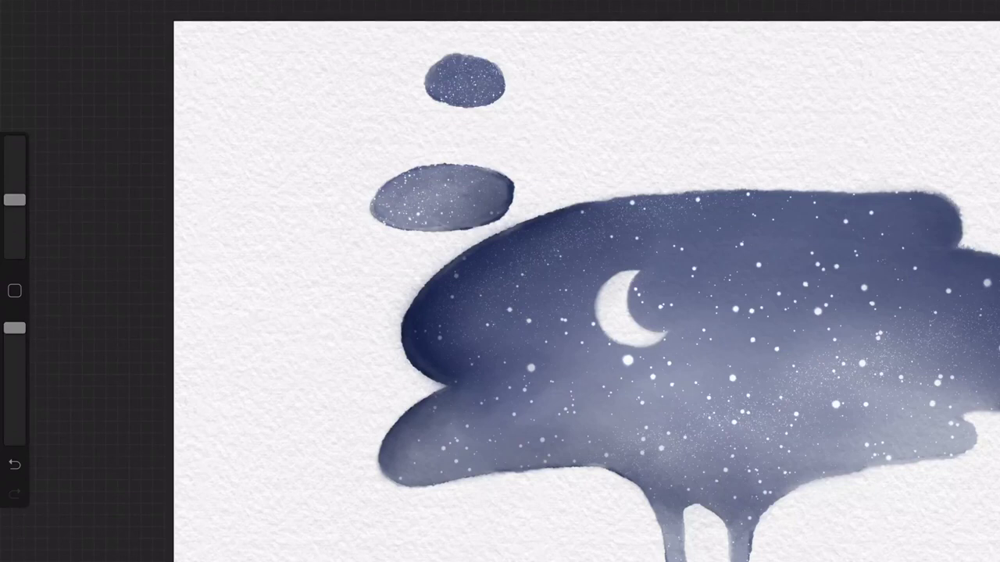
left_click_drag(14, 200, 14, 212)
mouse_move(373, 197)
left_mouse_down()
mouse_move(380, 217)
mouse_move(449, 227)
left_mouse_up()
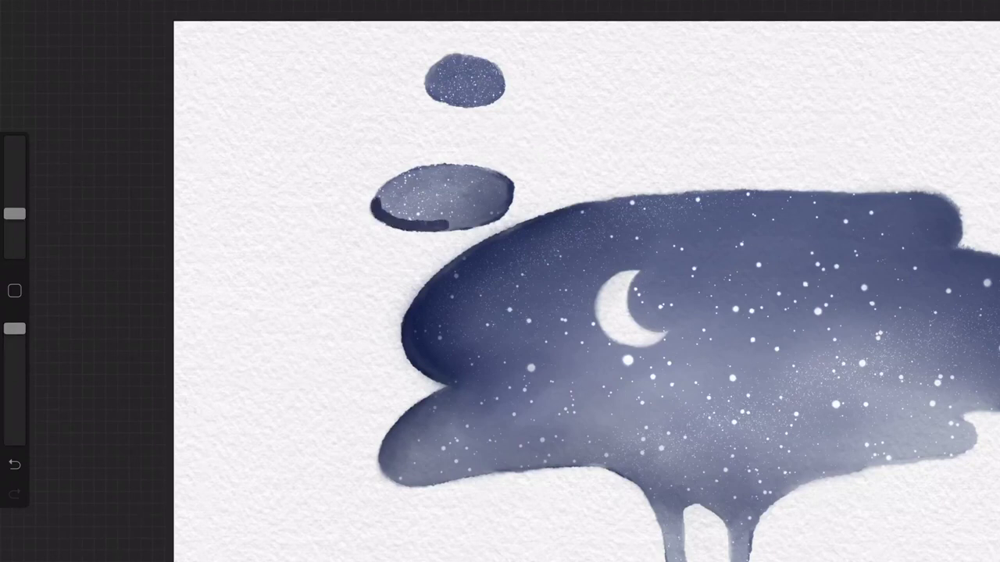
left_click_drag(14, 213, 14, 199)
mouse_move(379, 198)
left_mouse_down()
mouse_move(394, 218)
mouse_move(450, 227)
mouse_move(431, 208)
left_mouse_up()
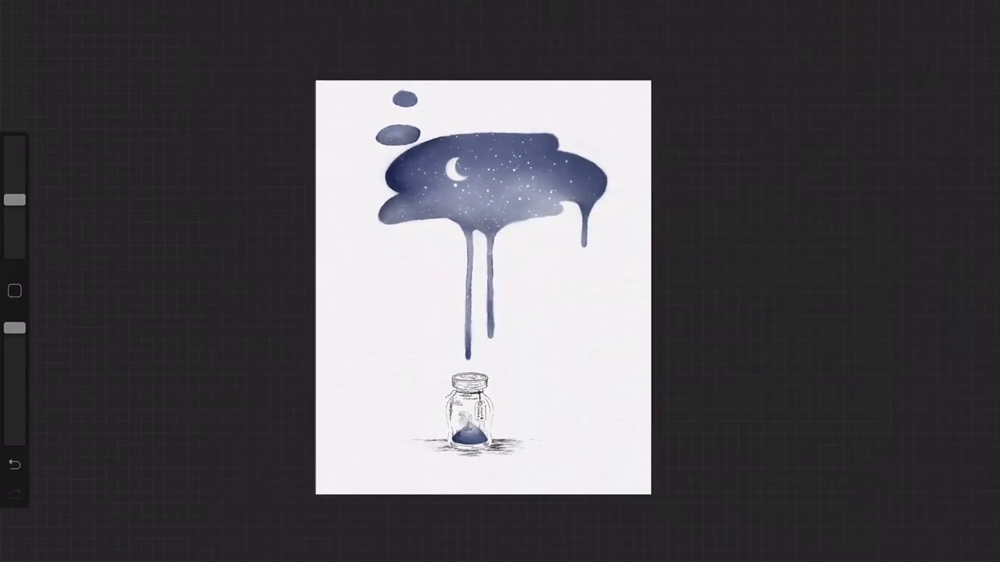
Step: Darken the tips of the right and left drips, then soften them with a larger brush
scroll(469, 313, "up", 5)
left_click_drag(469, 269, 473, 328)
left_click_drag(389, 311, 391, 378)
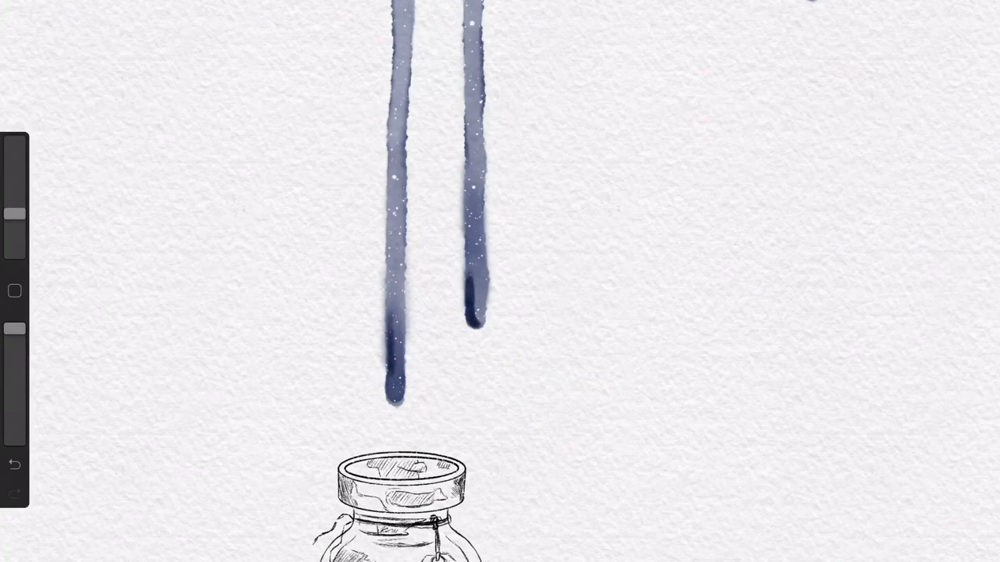
left_click_drag(15, 213, 14, 200)
left_click_drag(473, 266, 474, 328)
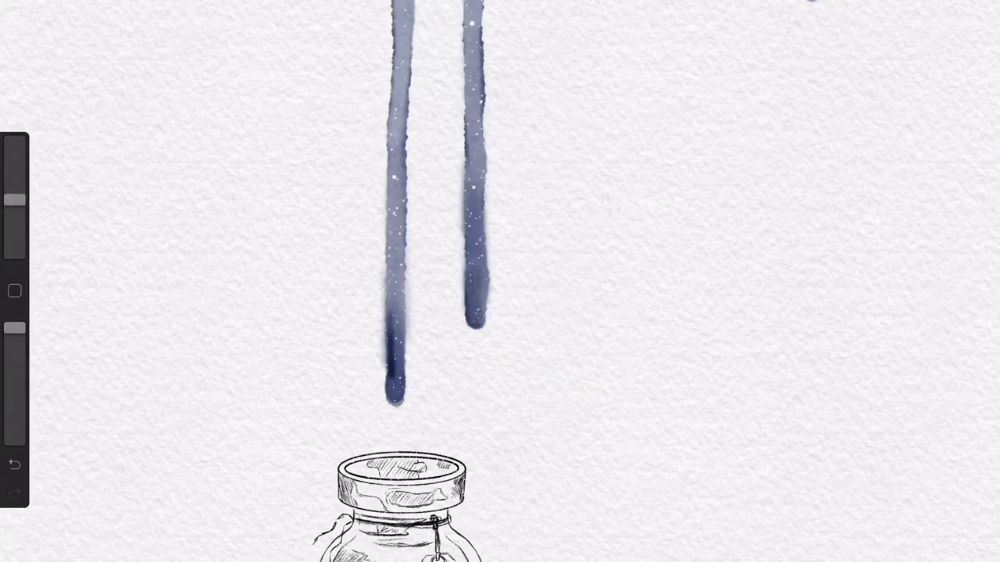
left_click_drag(390, 328, 392, 373)
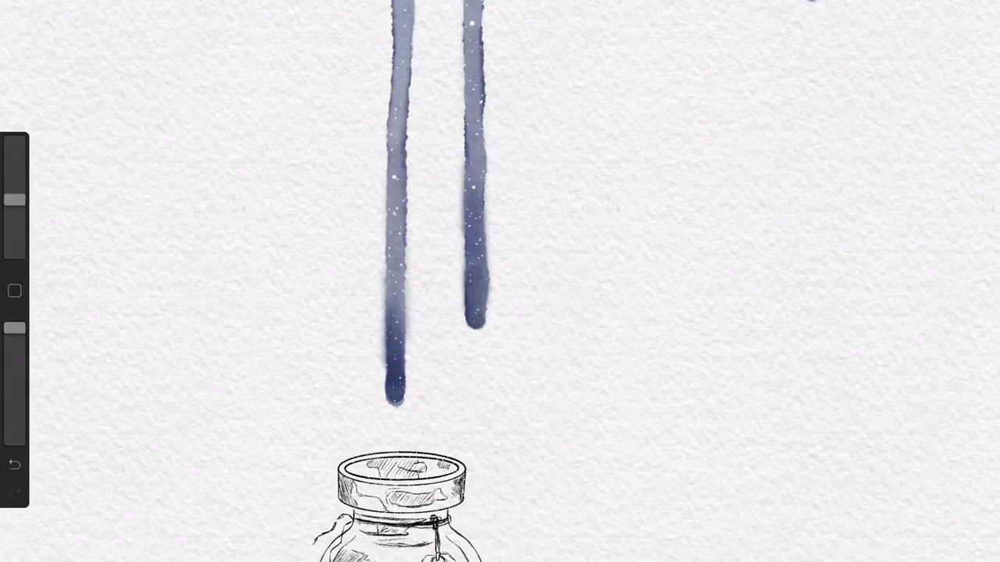
scroll(500, 281, "down", 5)
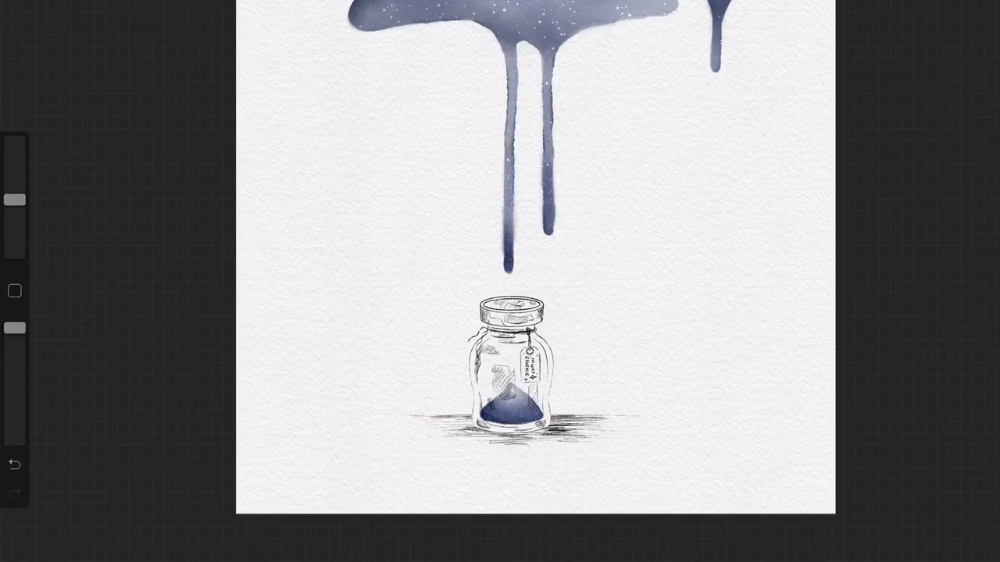
Step: Group Layers 10 and 11 as 'Darks' and add a new empty Layer 13
key("l")
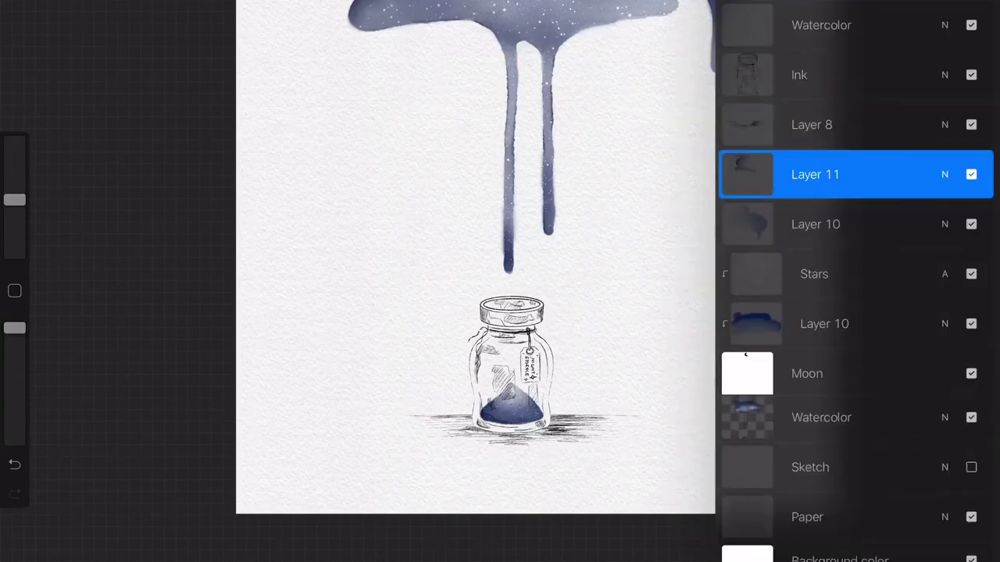
left_click_drag(782, 224, 859, 224)
left_click(746, 180)
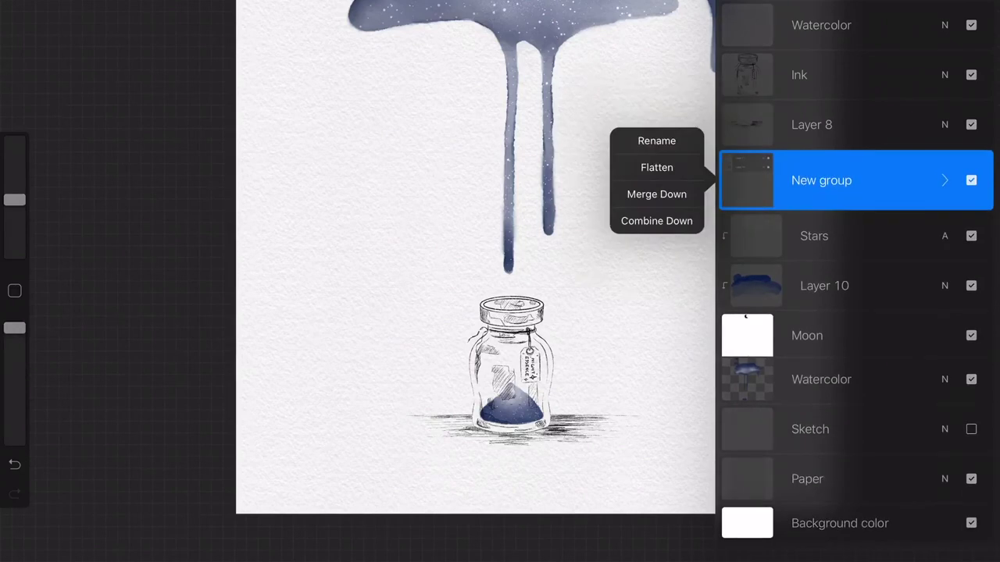
left_click(656, 140)
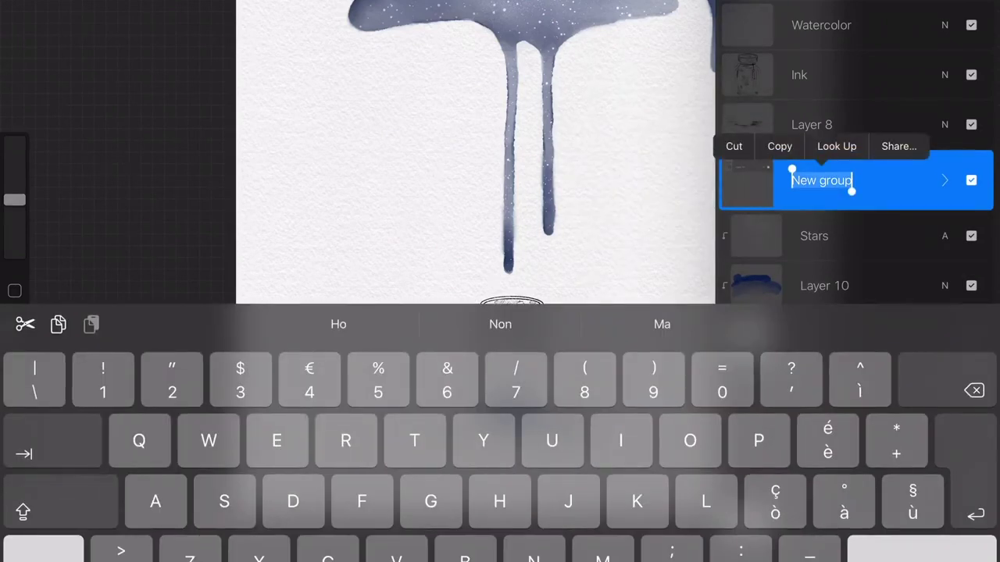
type("Darks")
key("Return")
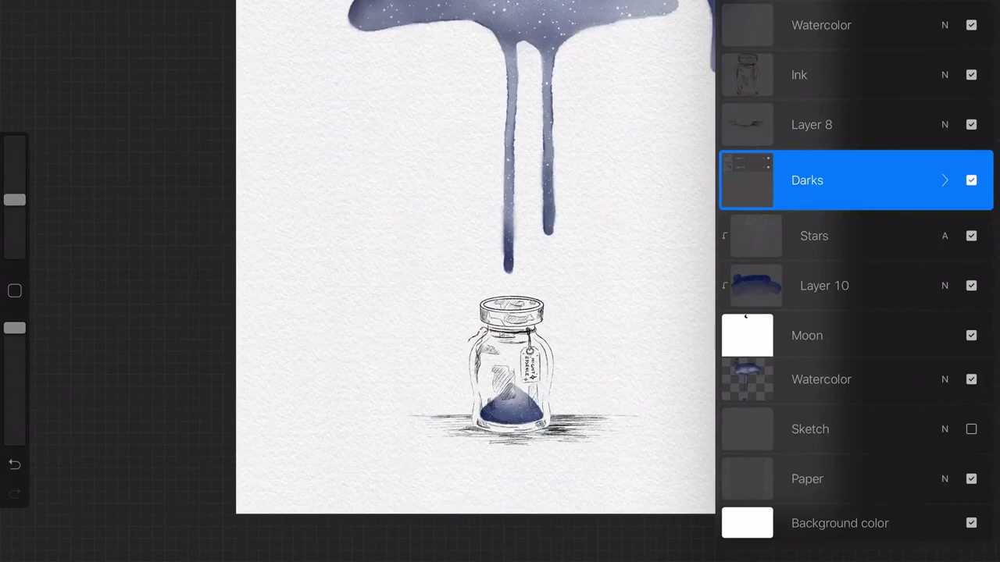
left_click(971, 8)
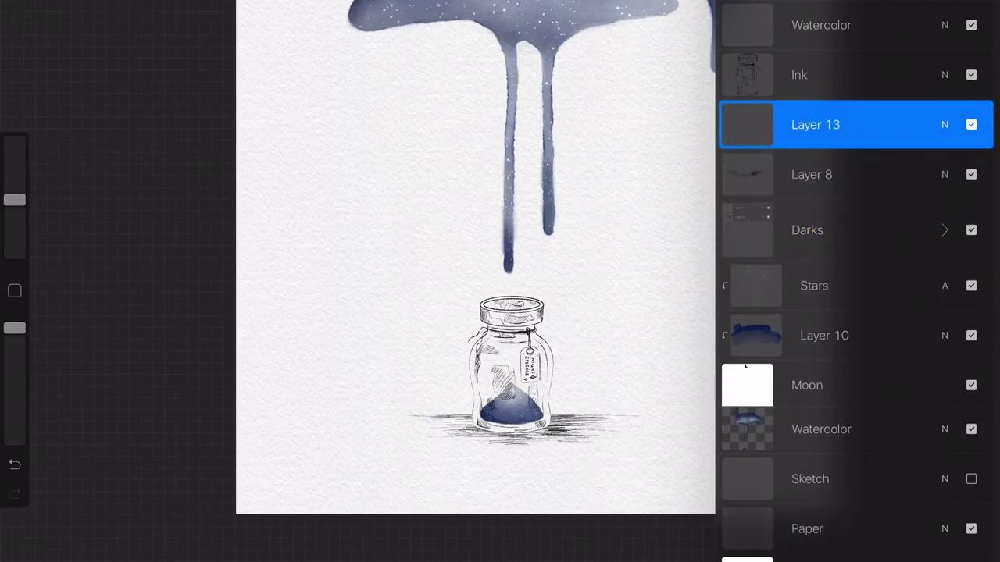
Step: Paint a soft, darker grey-blue shadow under the jar with a larger brush
left_click(980, 4)
mouse_move(989, 201)
left_mouse_down()
mouse_move(975, 230)
mouse_move(734, 207)
left_mouse_up()
left_click_drag(14, 213, 14, 184)
mouse_move(422, 424)
left_mouse_down()
mouse_move(625, 423)
mouse_move(410, 423)
left_mouse_up()
left_click_drag(477, 445, 589, 453)
mouse_move(14, 184)
left_mouse_down()
mouse_move(14, 200)
mouse_move(14, 169)
left_mouse_up()
left_click_drag(601, 421, 641, 420)
mouse_move(574, 453)
left_mouse_down()
mouse_move(611, 457)
mouse_move(492, 451)
mouse_move(441, 430)
mouse_move(404, 431)
mouse_move(590, 473)
left_mouse_up()
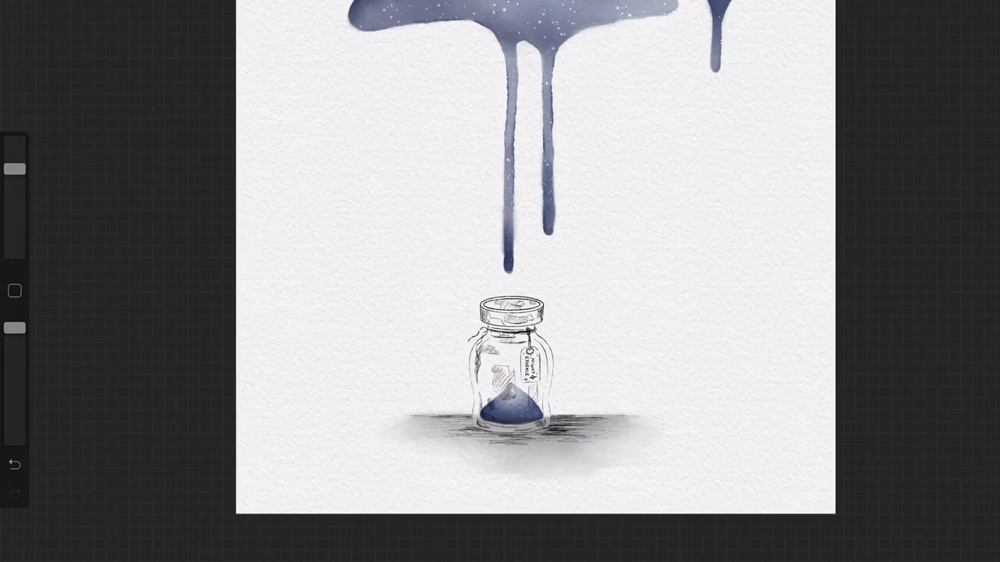
Step: Paint white highlights along the jar's lower-left base and bottom rim, redoing one misstroke
left_click_drag(14, 170, 15, 227)
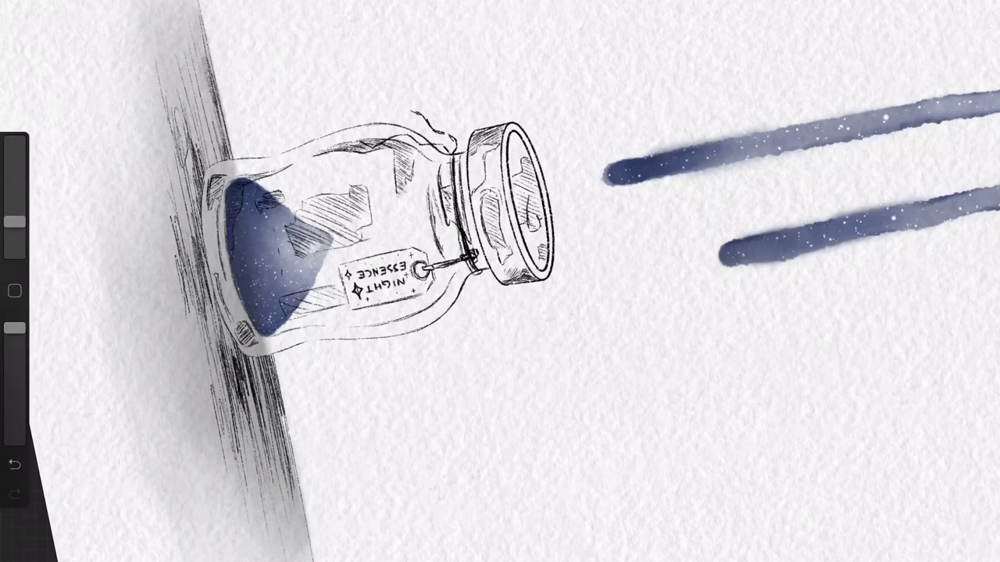
left_click_drag(14, 222, 14, 199)
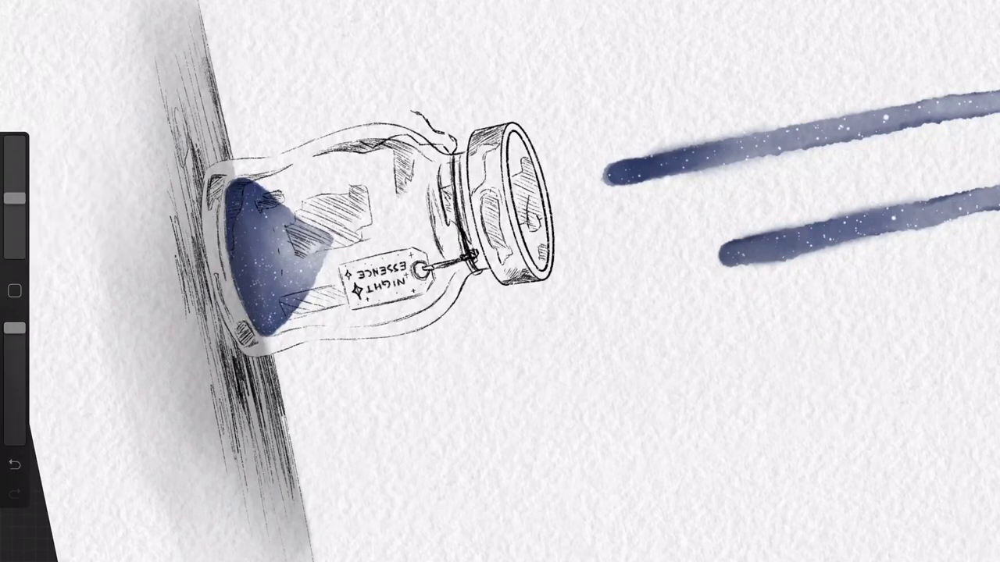
scroll(499, 282, "down", 5)
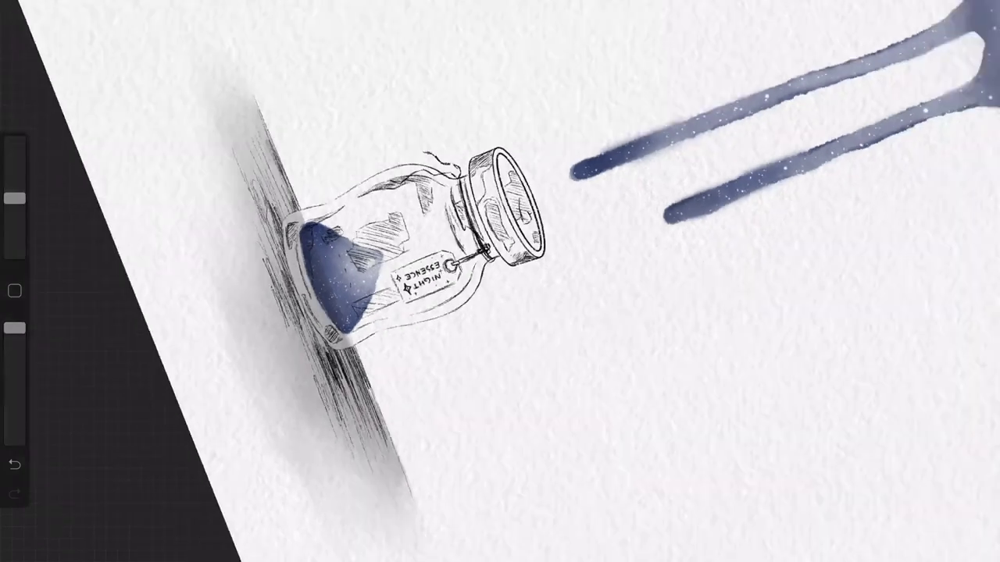
scroll(414, 250, "down", 1)
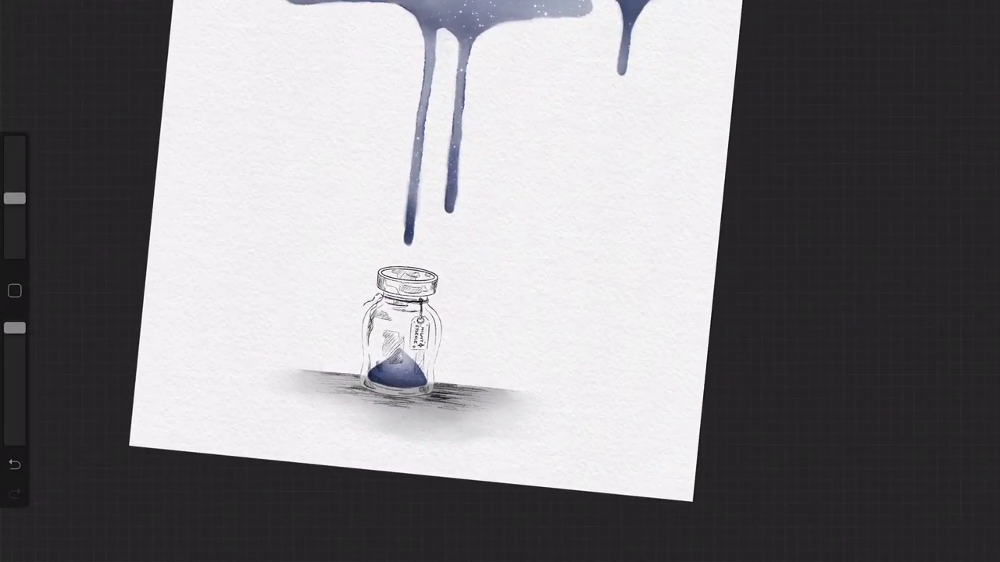
scroll(500, 281, "up", 5)
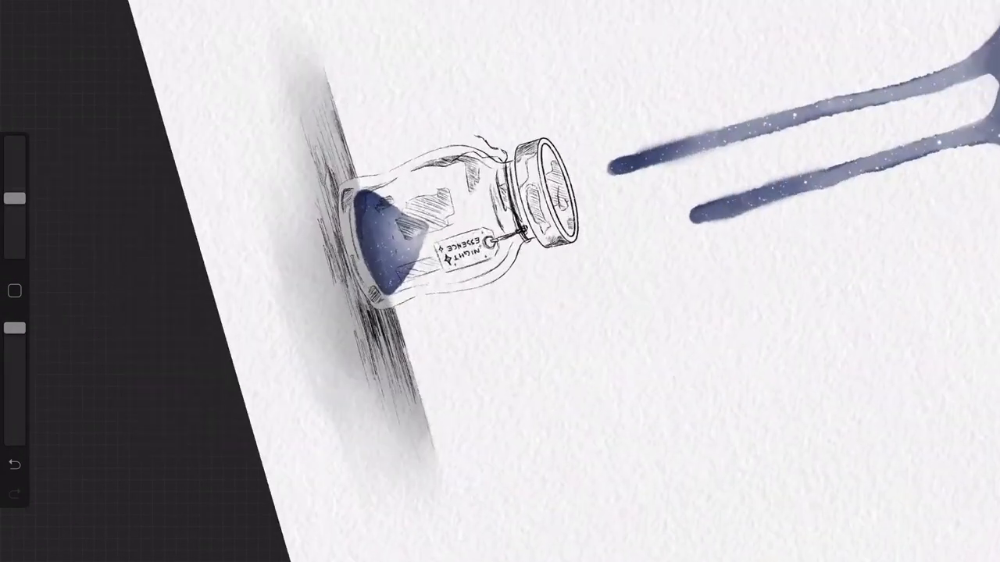
left_click_drag(15, 198, 14, 169)
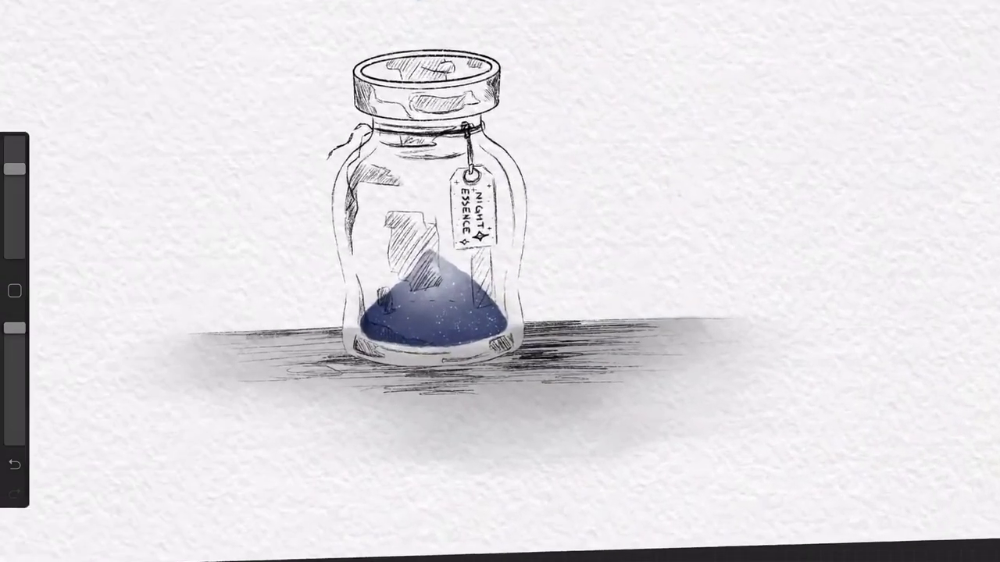
left_click_drag(14, 169, 14, 229)
mouse_move(317, 346)
left_mouse_down()
mouse_move(302, 340)
mouse_move(372, 377)
mouse_move(331, 369)
mouse_move(503, 373)
mouse_move(553, 337)
left_mouse_up()
left_click_drag(380, 381, 549, 350)
left_click(14, 465)
left_click_drag(14, 229, 14, 203)
mouse_move(435, 367)
left_mouse_down()
mouse_move(324, 337)
mouse_move(484, 368)
mouse_move(541, 340)
left_mouse_up()
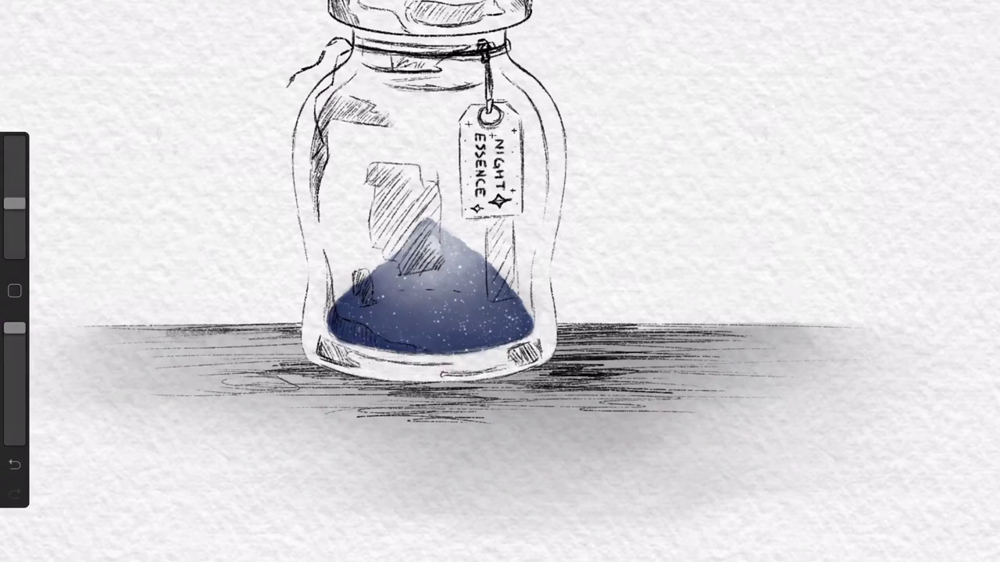
scroll(437, 281, "up", 3)
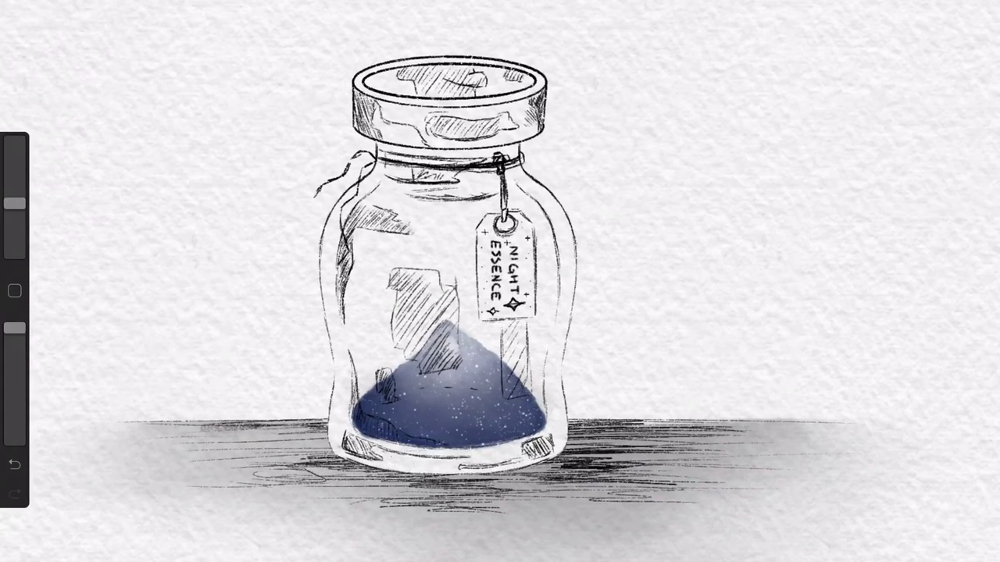
left_click(976, 9)
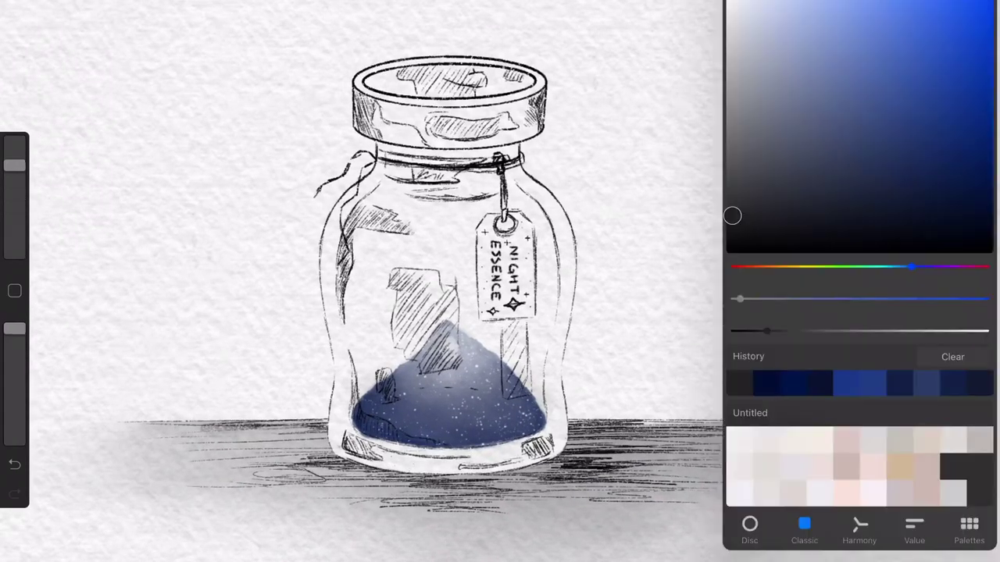
Step: Add new Layer 14 and pick a pale yellow from the Classic colour square
left_click(859, 480)
left_click_drag(802, 277, 869, 278)
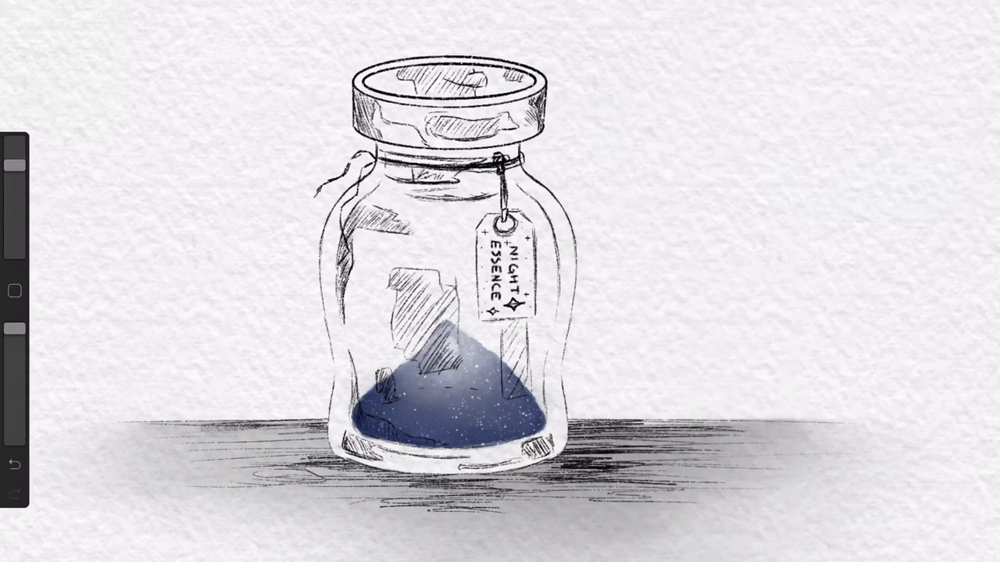
left_click_drag(14, 166, 14, 221)
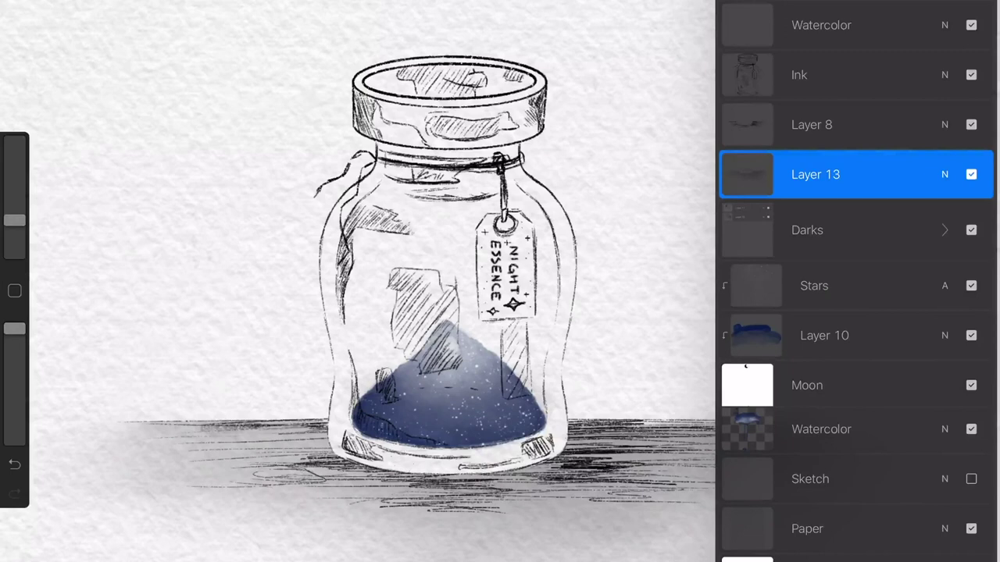
left_click(815, 123)
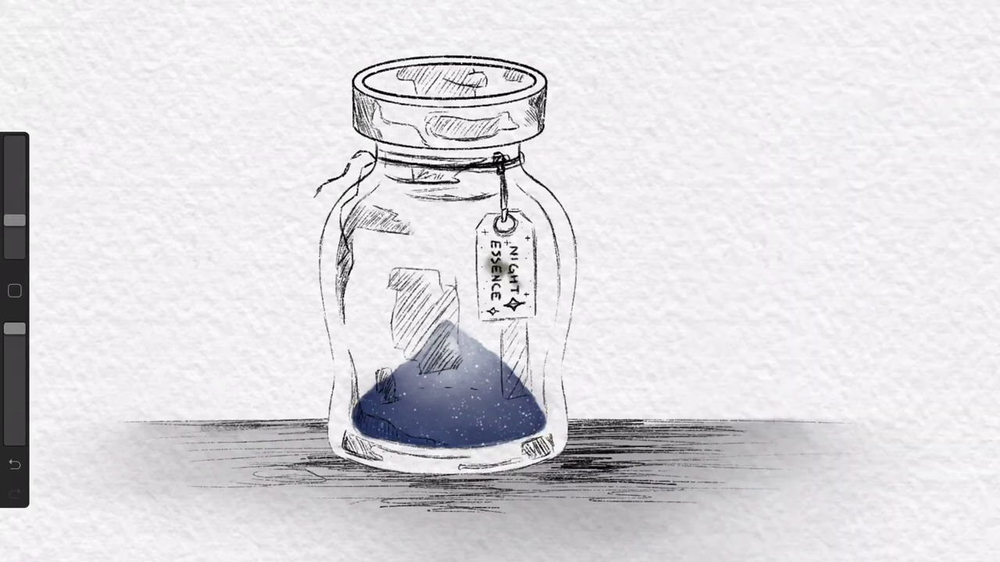
left_click(980, 17)
left_click(804, 523)
left_click(962, 141)
left_click_drag(962, 140, 890, 28)
left_click(14, 219)
Step: Lay a pale yellow wash along the tag's left edge, top, right edge and bottom
left_click_drag(14, 218, 14, 224)
mouse_move(486, 252)
left_mouse_down()
mouse_move(488, 289)
mouse_move(481, 269)
left_mouse_up()
mouse_move(484, 231)
left_mouse_down()
mouse_move(485, 220)
mouse_move(479, 238)
left_mouse_up()
left_click_drag(481, 268, 482, 299)
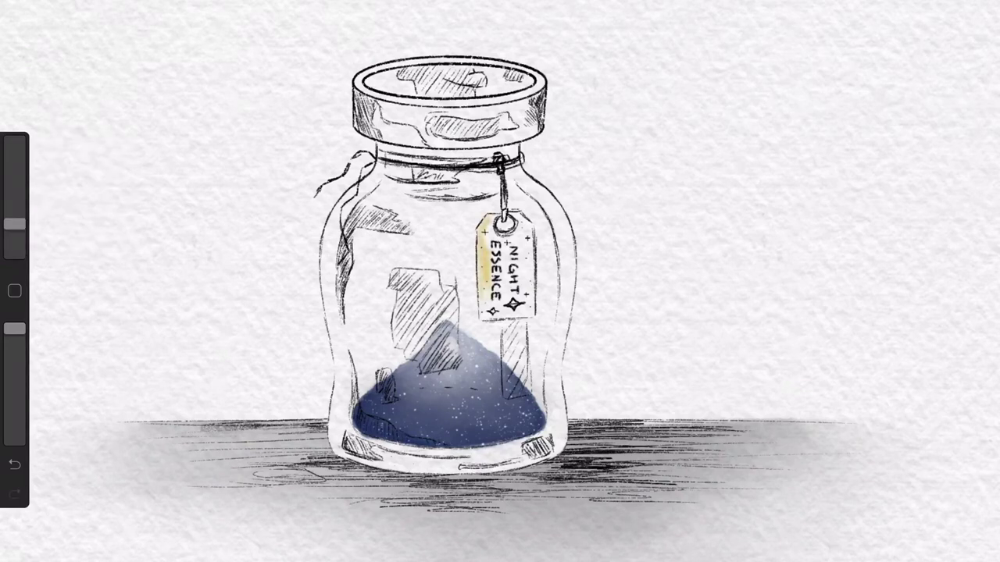
mouse_move(531, 239)
left_mouse_down()
mouse_move(526, 316)
mouse_move(529, 271)
mouse_move(528, 293)
mouse_move(520, 274)
mouse_move(503, 314)
left_mouse_up()
left_click_drag(515, 215, 528, 245)
scroll(551, 206, "up", 3)
scroll(551, 206, "up", 3)
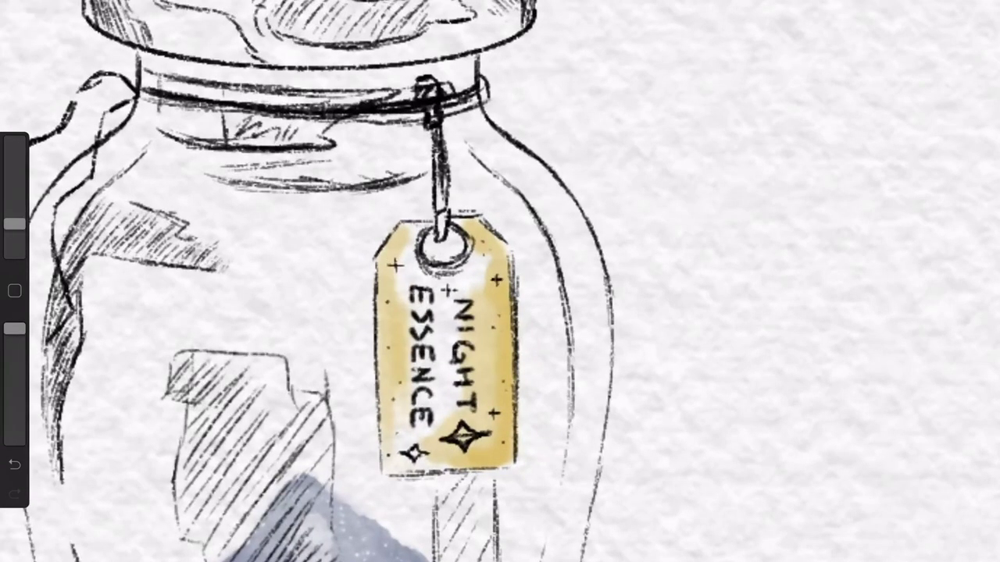
left_click_drag(14, 224, 14, 227)
Step: Touch up the wash beside NIGHT, along the tag's left side and bottom edge
left_click_drag(478, 289, 483, 268)
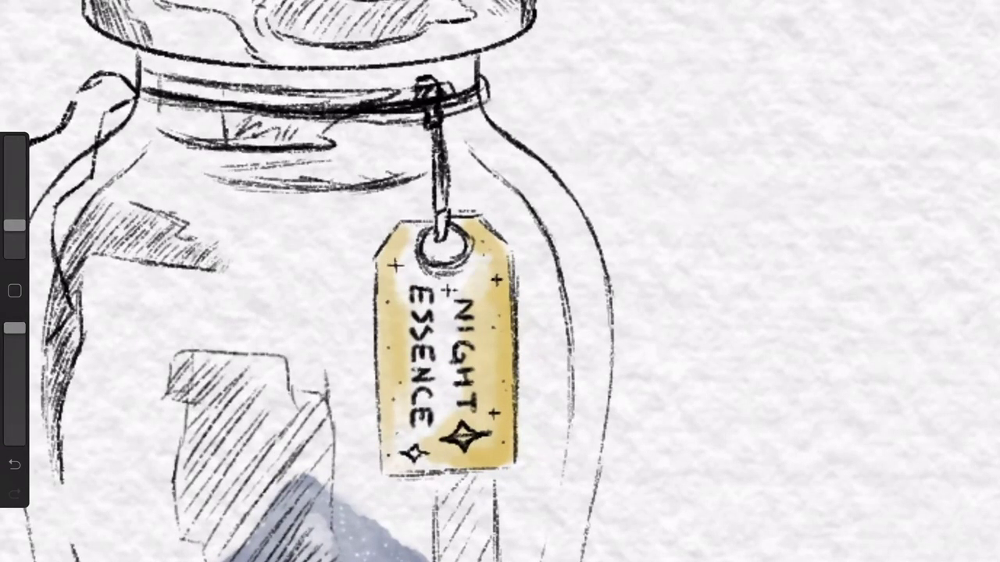
left_click_drag(14, 225, 14, 219)
left_click_drag(401, 349, 394, 309)
mouse_move(399, 405)
left_mouse_down()
mouse_move(402, 444)
mouse_move(431, 453)
left_mouse_up()
left_click_drag(505, 353, 505, 374)
left_click_drag(486, 282, 486, 300)
left_click_drag(506, 466, 387, 470)
Step: Brighten the wash beside NIGHT, near the tag's hole and along its edges
left_click_drag(439, 403, 485, 286)
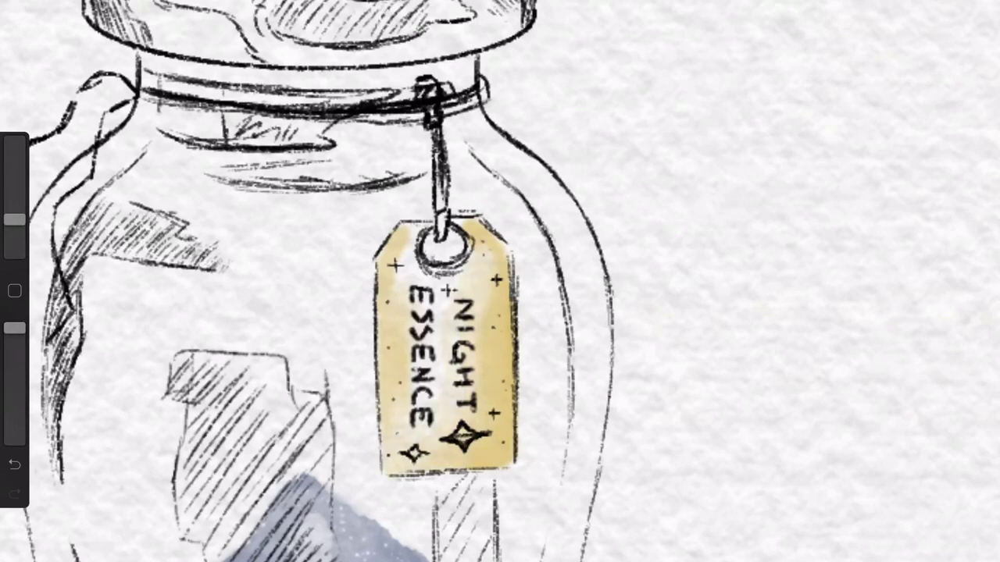
left_click_drag(487, 390, 488, 306)
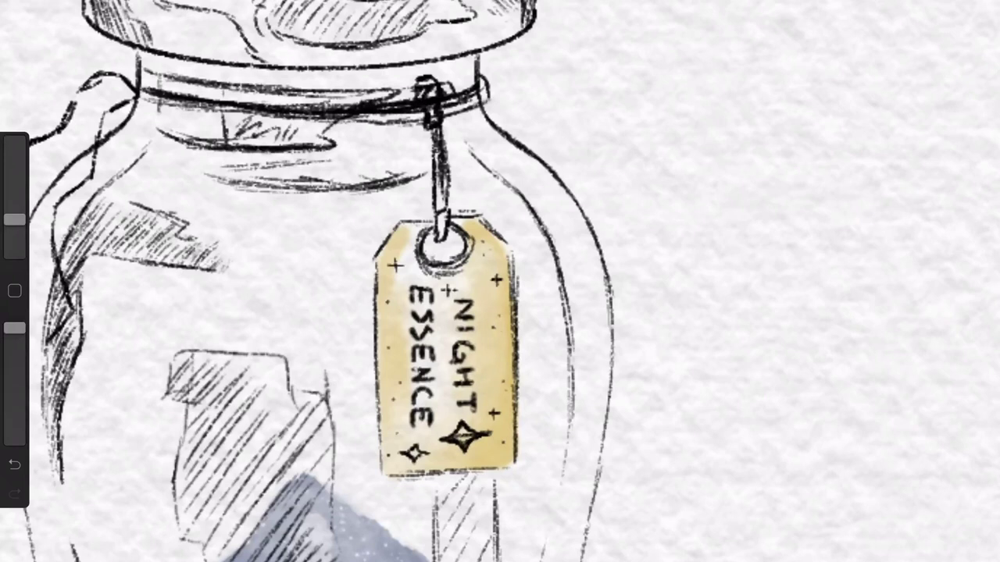
left_click_drag(391, 277, 390, 292)
left_click_drag(396, 257, 404, 240)
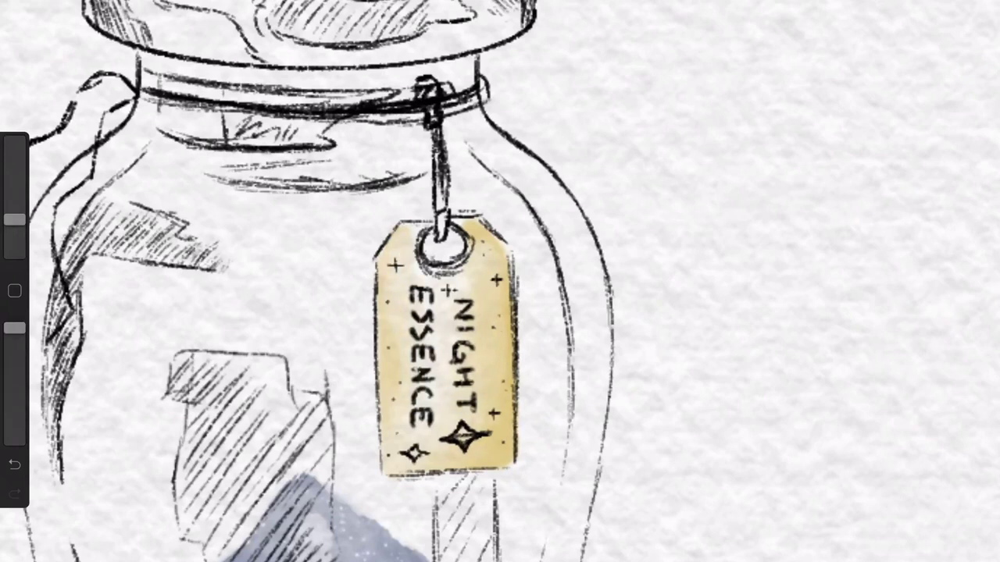
left_click_drag(484, 273, 484, 319)
left_click_drag(493, 300, 493, 311)
left_click_drag(14, 220, 14, 231)
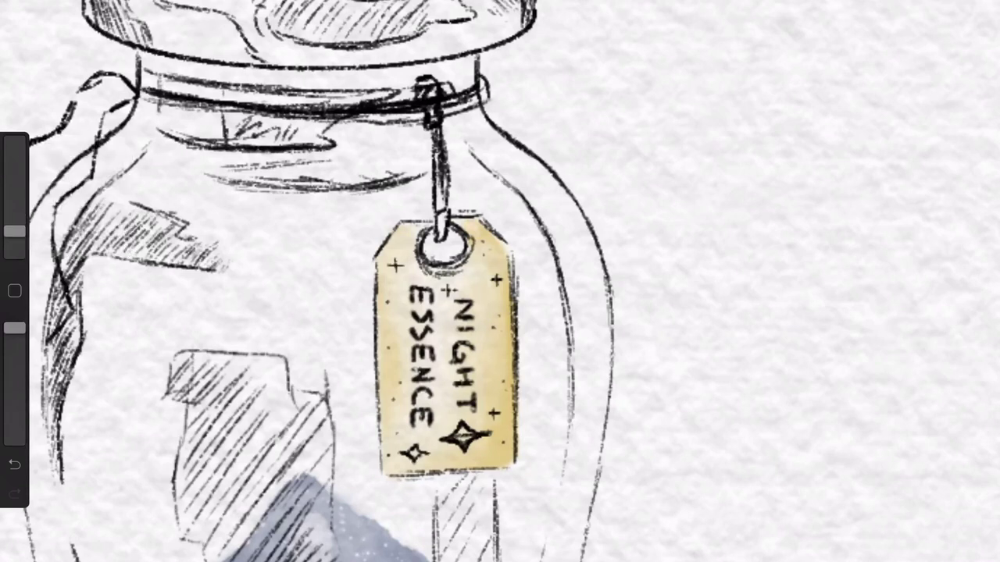
left_click(976, 3)
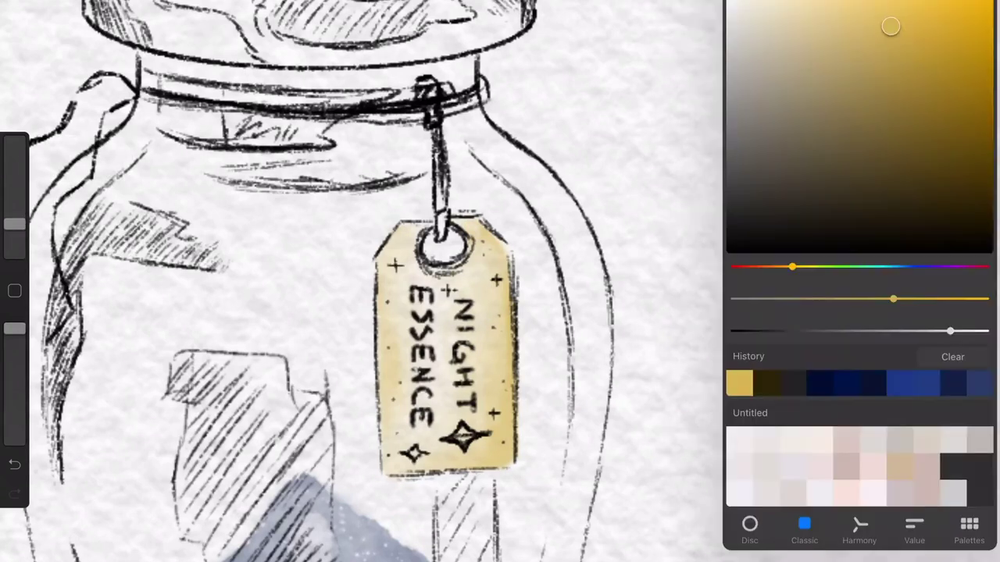
Step: Switch the colour to a near-black red and shrink the brush
left_click(749, 525)
left_click(803, 525)
left_click_drag(792, 266, 737, 266)
left_click_drag(948, 174, 948, 205)
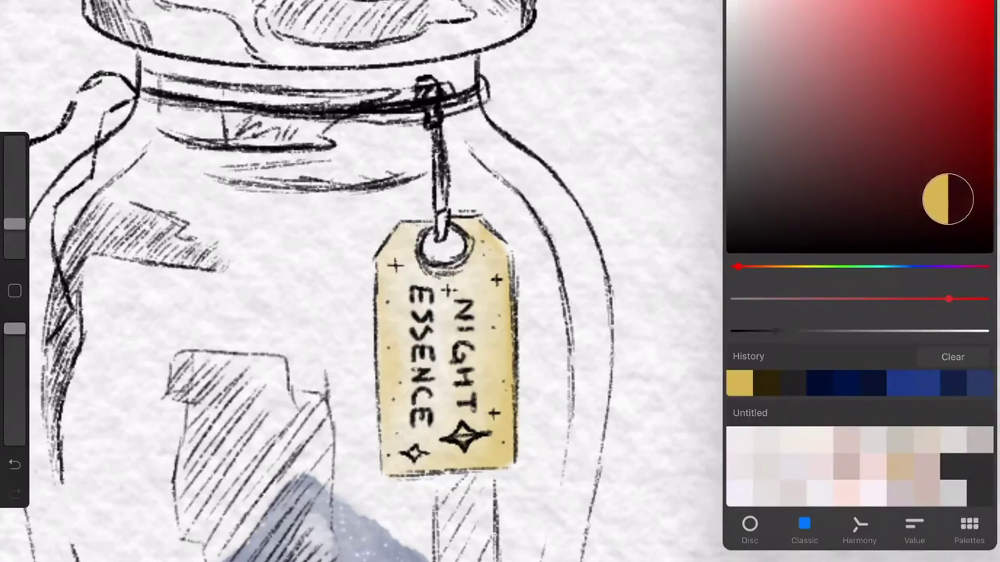
left_click(976, 4)
left_click_drag(14, 224, 14, 241)
Step: Darken the tag string and the knot at the jar neck in reddish-black
left_click_drag(438, 150, 442, 231)
left_click_drag(442, 169, 442, 235)
left_click_drag(439, 149, 442, 239)
mouse_move(445, 199)
left_mouse_down()
mouse_move(424, 266)
mouse_move(446, 267)
mouse_move(469, 242)
mouse_move(459, 228)
mouse_move(453, 265)
mouse_move(450, 228)
mouse_move(426, 228)
mouse_move(443, 202)
mouse_move(431, 113)
left_mouse_up()
mouse_move(438, 156)
left_mouse_down()
mouse_move(431, 106)
mouse_move(435, 129)
left_mouse_up()
left_click_drag(438, 200, 438, 185)
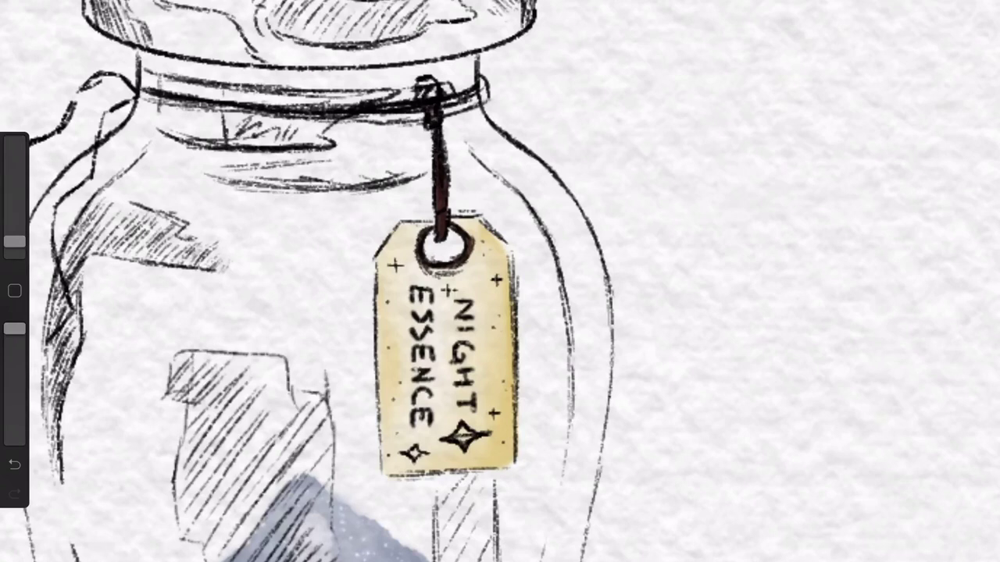
mouse_move(428, 99)
left_mouse_down()
mouse_move(426, 78)
mouse_move(421, 97)
left_mouse_up()
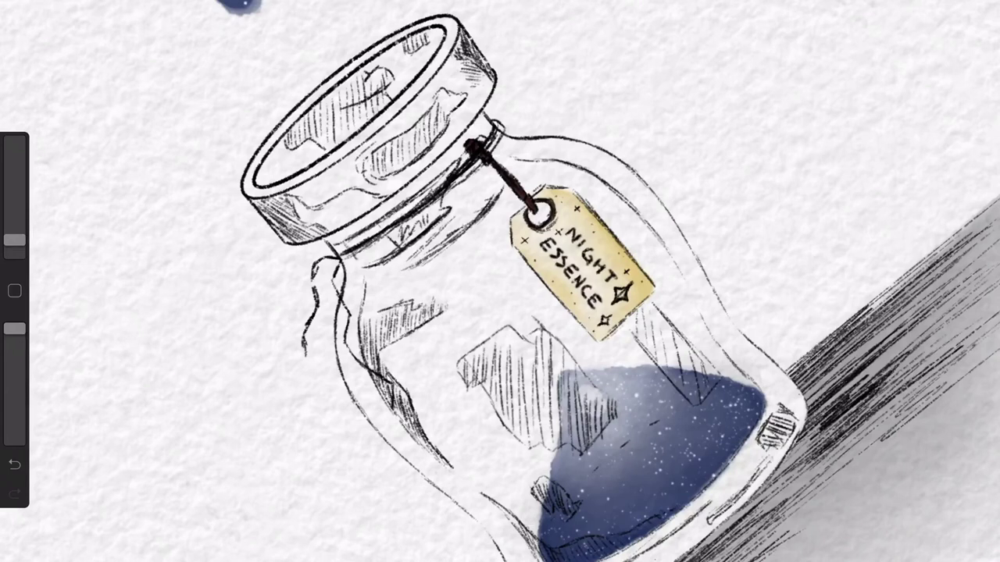
mouse_move(493, 150)
left_mouse_down()
mouse_move(491, 127)
mouse_move(476, 161)
left_mouse_up()
left_click_drag(494, 155, 492, 138)
mouse_move(497, 134)
left_mouse_down()
mouse_move(496, 125)
mouse_move(492, 137)
left_mouse_up()
Step: Darken the cord around the jar neck and its dangling ends in reddish-black
left_click_drag(14, 241, 15, 232)
left_click_drag(478, 163, 453, 184)
mouse_move(343, 257)
left_mouse_down()
mouse_move(444, 186)
mouse_move(351, 253)
left_mouse_up()
left_click_drag(404, 217, 416, 208)
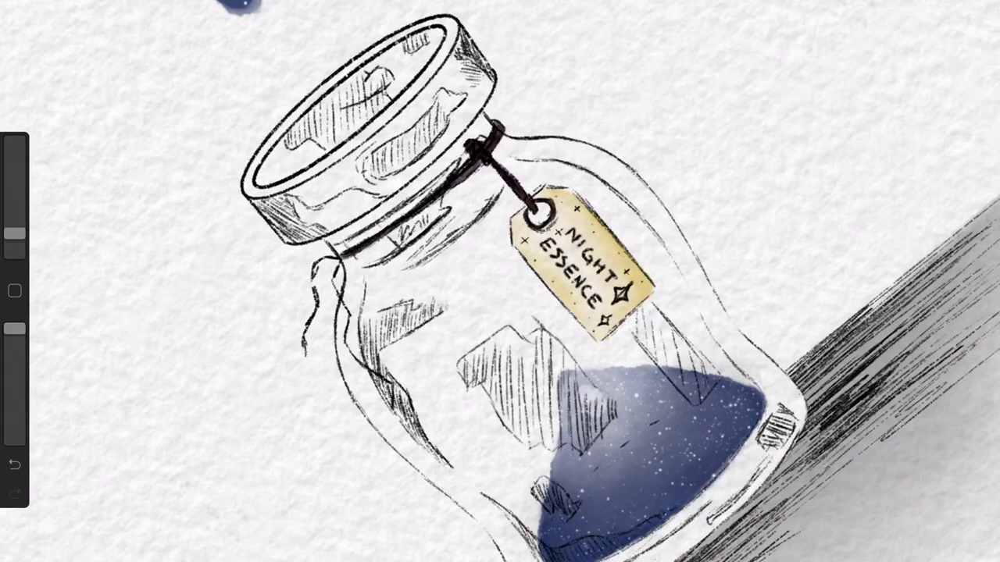
left_click_drag(14, 233, 14, 242)
mouse_move(319, 264)
left_mouse_down()
mouse_move(314, 300)
mouse_move(336, 260)
left_mouse_up()
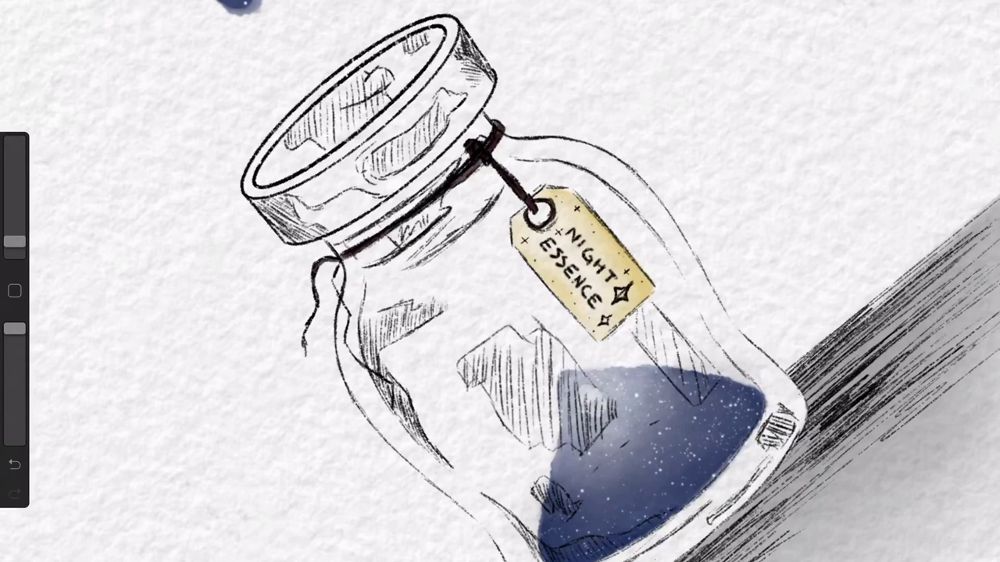
left_click_drag(307, 326, 302, 353)
left_click_drag(336, 270, 357, 360)
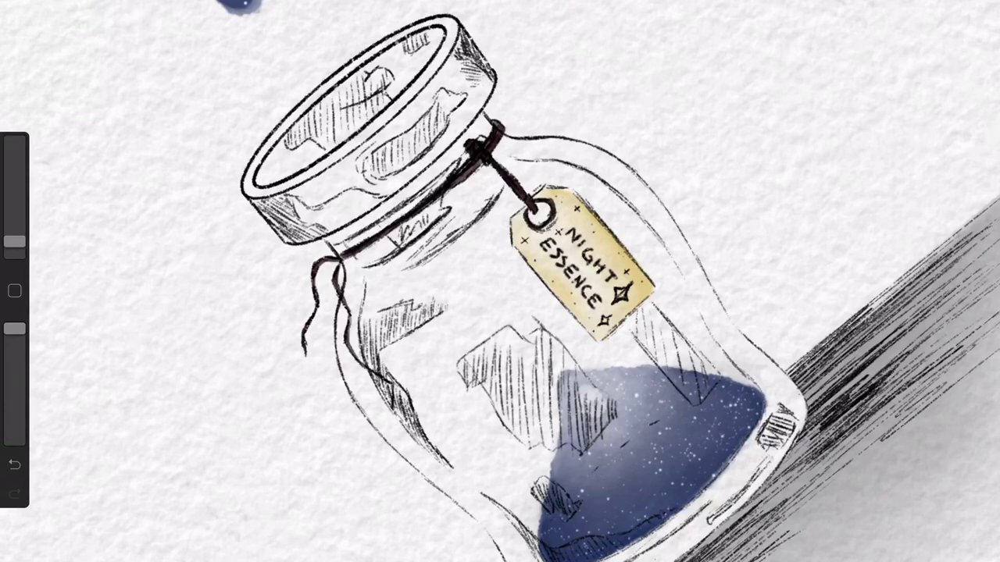
left_click_drag(547, 313, 593, 328)
mouse_move(327, 248)
left_mouse_down()
mouse_move(317, 293)
mouse_move(339, 382)
left_mouse_up()
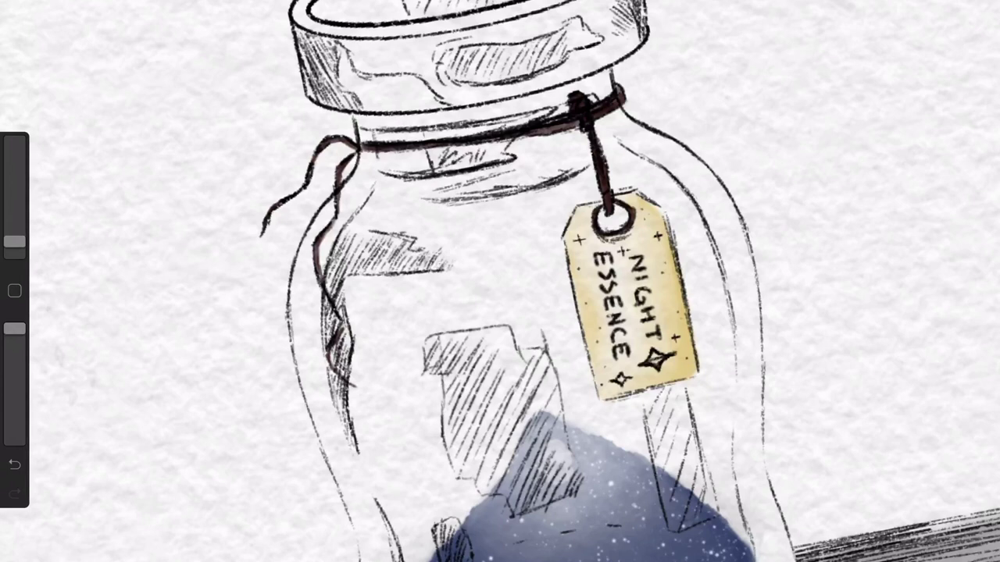
Step: Shade the tag's bottom corners, right edge and upper-left edge in brown, resizing the brush
left_click_drag(14, 242, 14, 225)
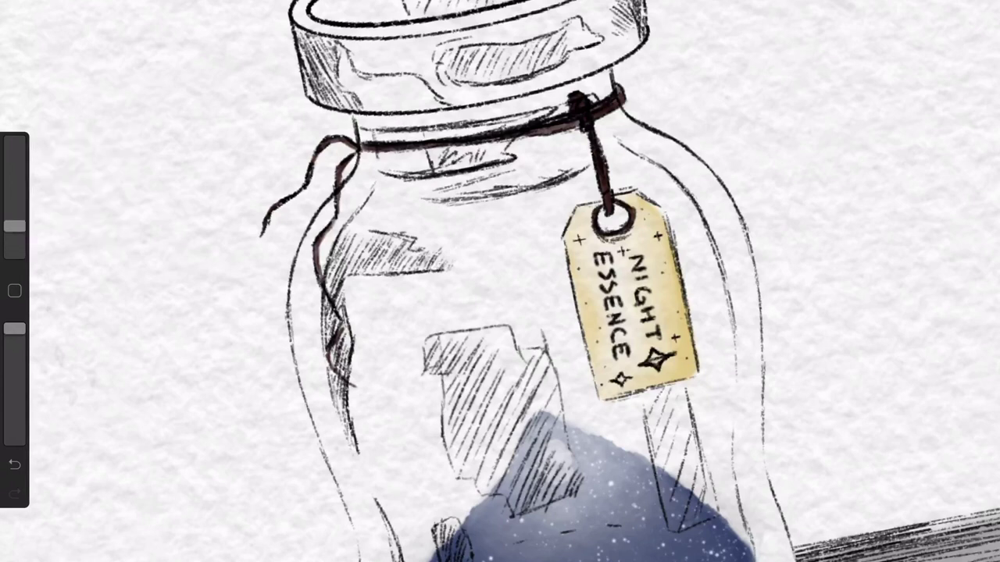
left_click_drag(692, 375, 667, 327)
left_click_drag(633, 391, 598, 383)
left_click_drag(14, 226, 14, 231)
mouse_move(678, 356)
left_mouse_down()
mouse_move(681, 323)
mouse_move(692, 367)
mouse_move(649, 382)
mouse_move(666, 364)
left_mouse_up()
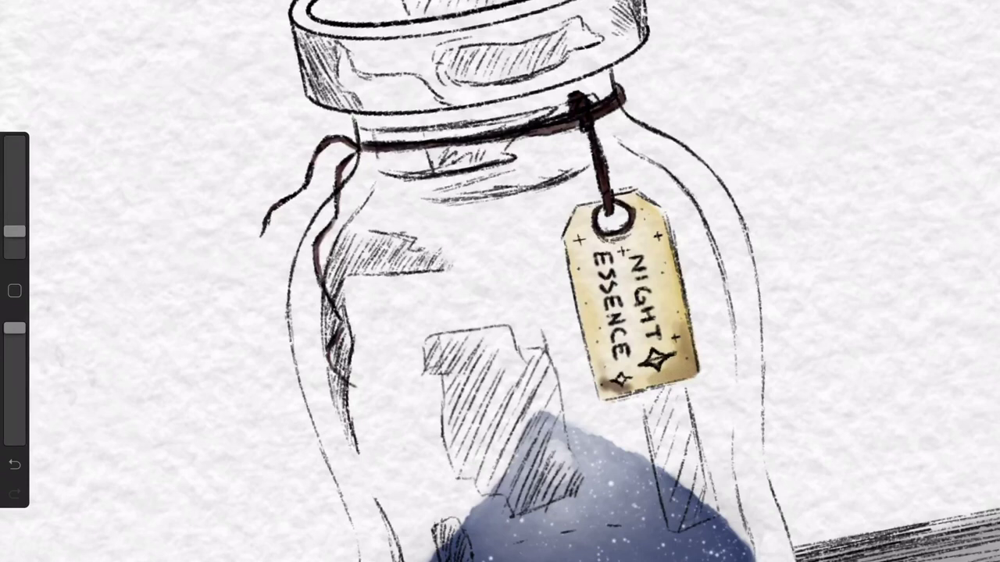
left_click_drag(14, 231, 14, 225)
left_click_drag(684, 356, 674, 318)
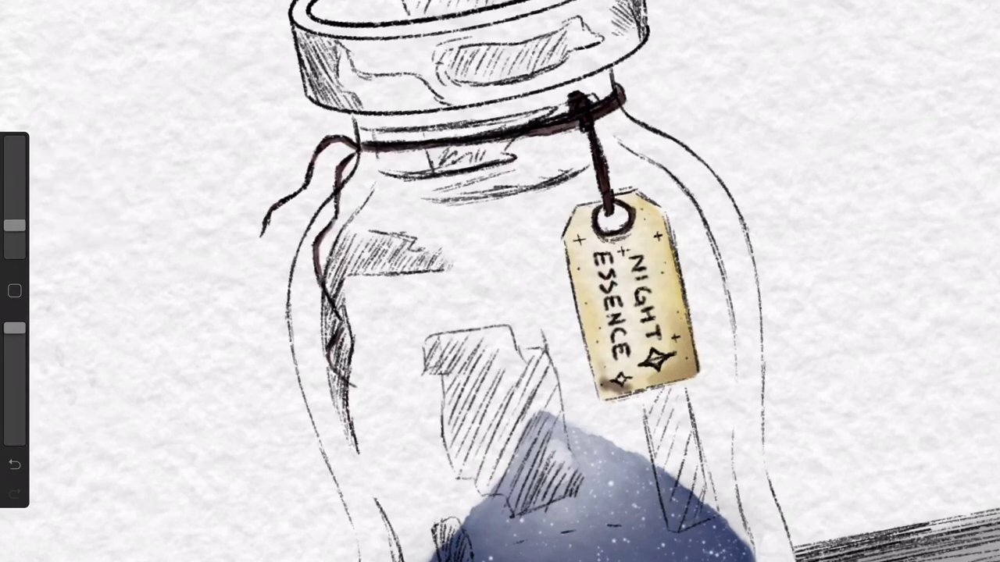
left_click_drag(634, 381, 598, 394)
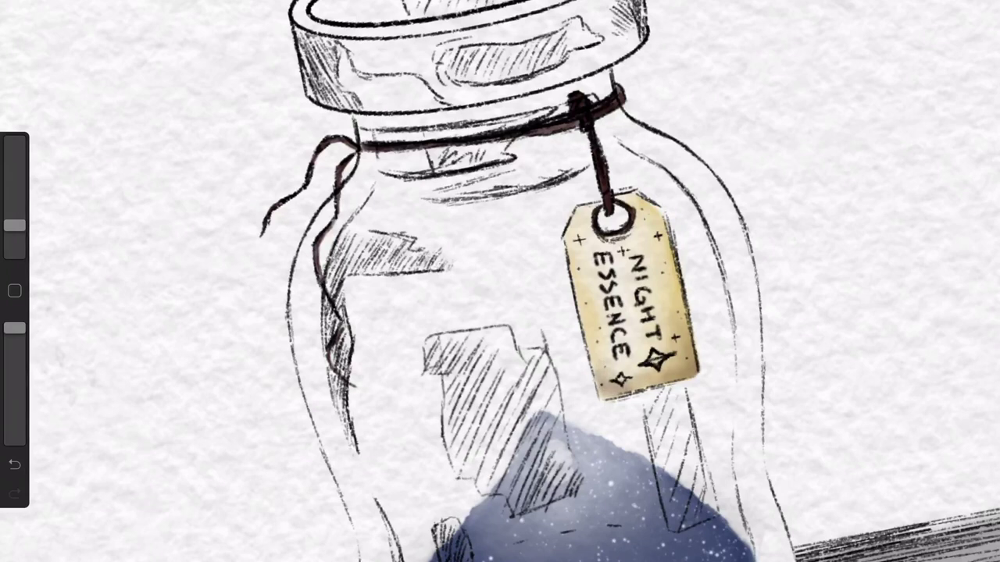
left_click_drag(581, 225, 576, 262)
mouse_move(569, 215)
left_mouse_down()
mouse_move(582, 244)
mouse_move(570, 248)
mouse_move(578, 234)
left_mouse_up()
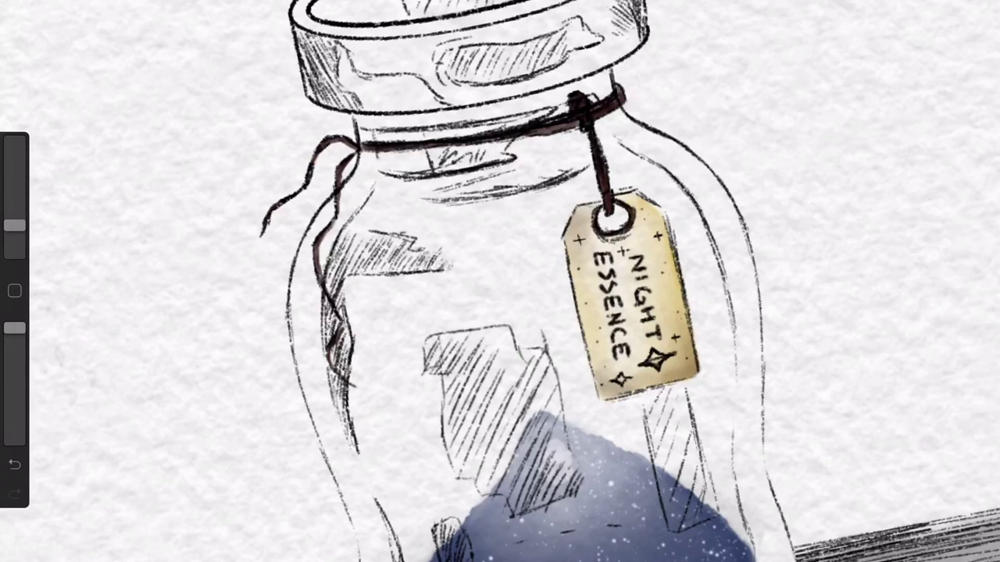
scroll(499, 282, "down", 5)
left_click(937, 8)
Step: Add a layer and choose a pale desaturated blue with brush size 7%
left_click(968, 8)
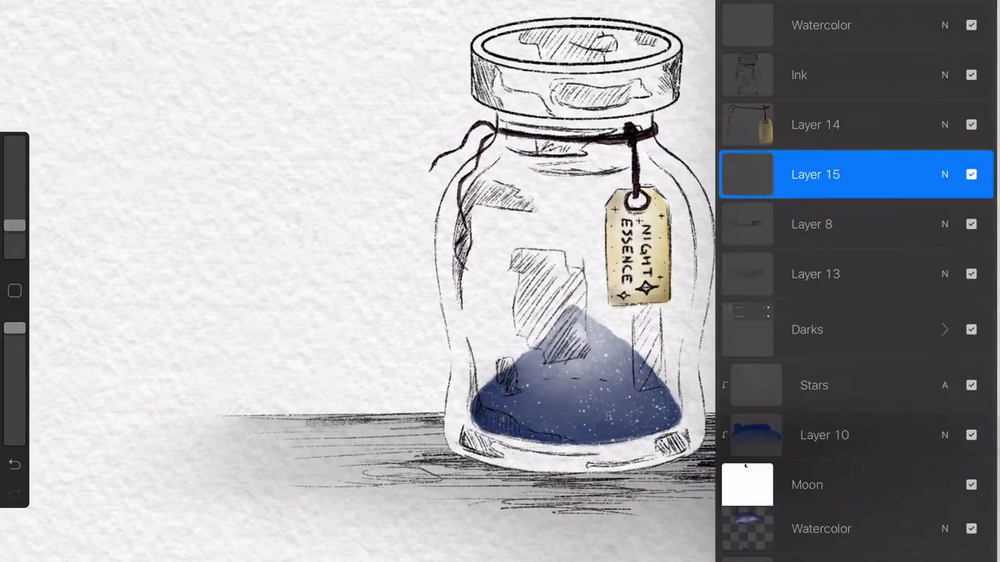
left_click(976, 10)
left_click(930, 382)
left_click_drag(937, 111, 773, 6)
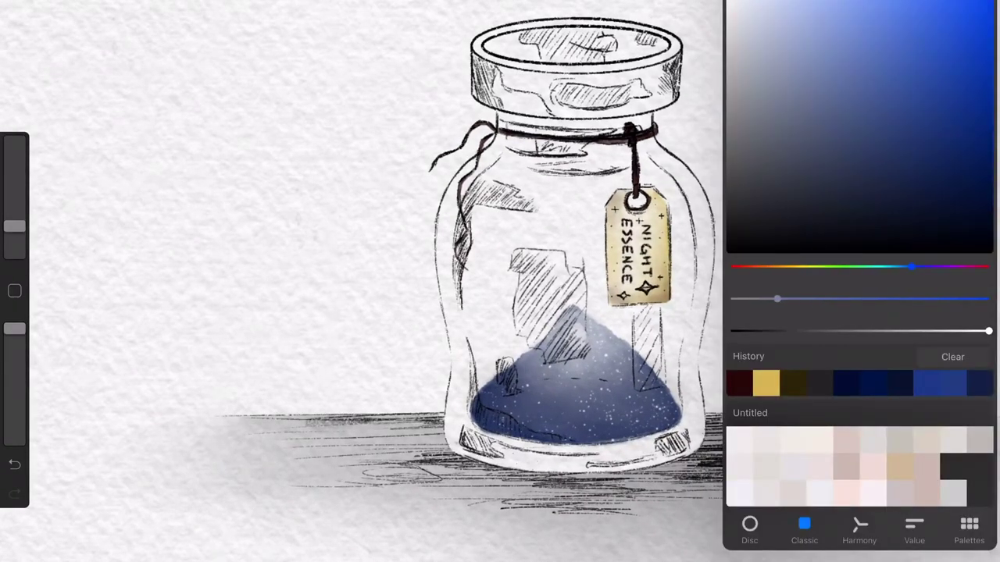
left_click_drag(912, 266, 903, 266)
left_click(313, 234)
left_click_drag(14, 227, 14, 223)
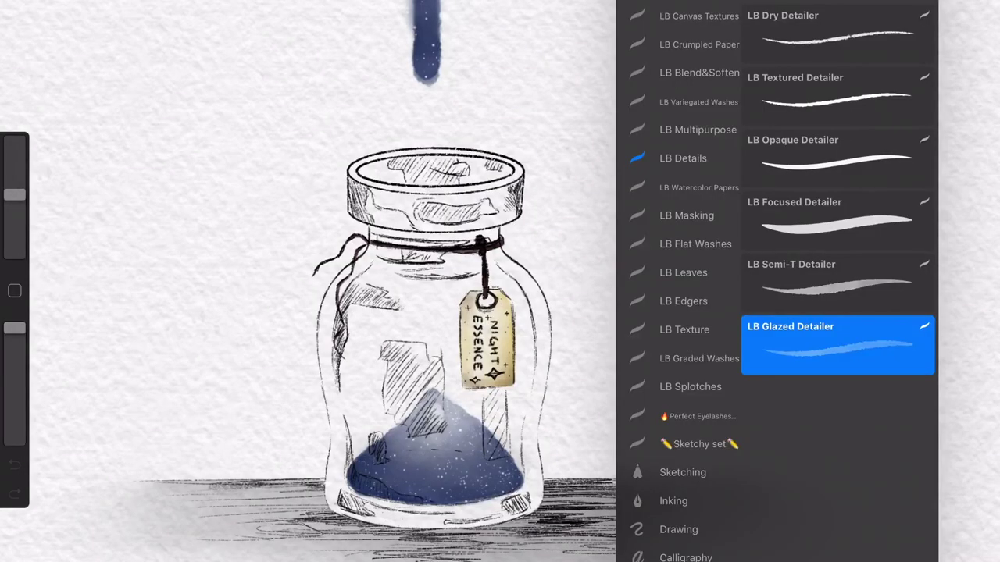
Step: Switch to the LB Wet-on-Wet brush with a pale teal colour
left_click(695, 244)
left_click(836, 27)
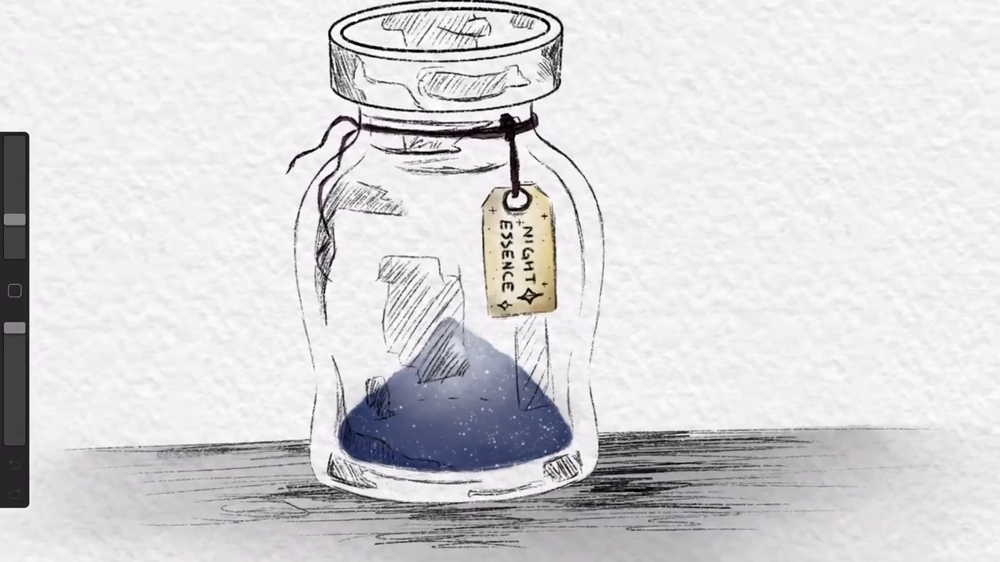
left_click_drag(14, 220, 14, 229)
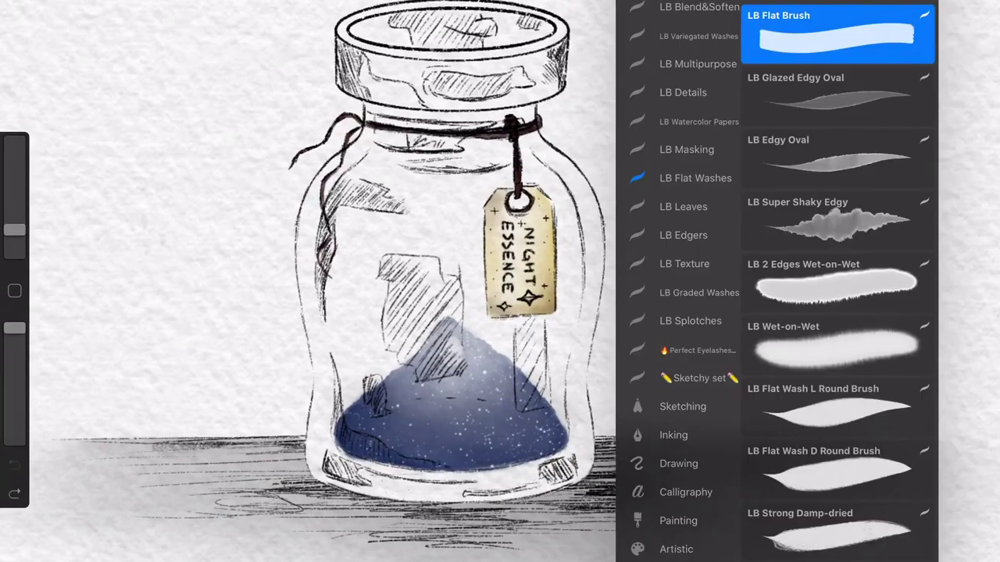
left_click(836, 343)
left_click(984, 12)
left_click(754, 116)
Step: Test faint teal strokes along the jar's left edge
left_click_drag(310, 207, 310, 254)
left_click_drag(14, 217, 14, 221)
left_click_drag(305, 215, 306, 313)
left_click_drag(309, 266, 321, 353)
left_click_drag(14, 222, 14, 219)
left_click_drag(14, 352, 14, 396)
left_click_drag(313, 292, 328, 381)
left_click_drag(306, 200, 313, 269)
Step: Undo the teal strokes and add empty Layer 15 above Layer 8
left_click(951, 12)
left_click(747, 175)
key("ctrl+z")
key("ctrl+z")
key("ctrl+z")
key("ctrl+z")
key("ctrl+z")
key("ctrl+z")
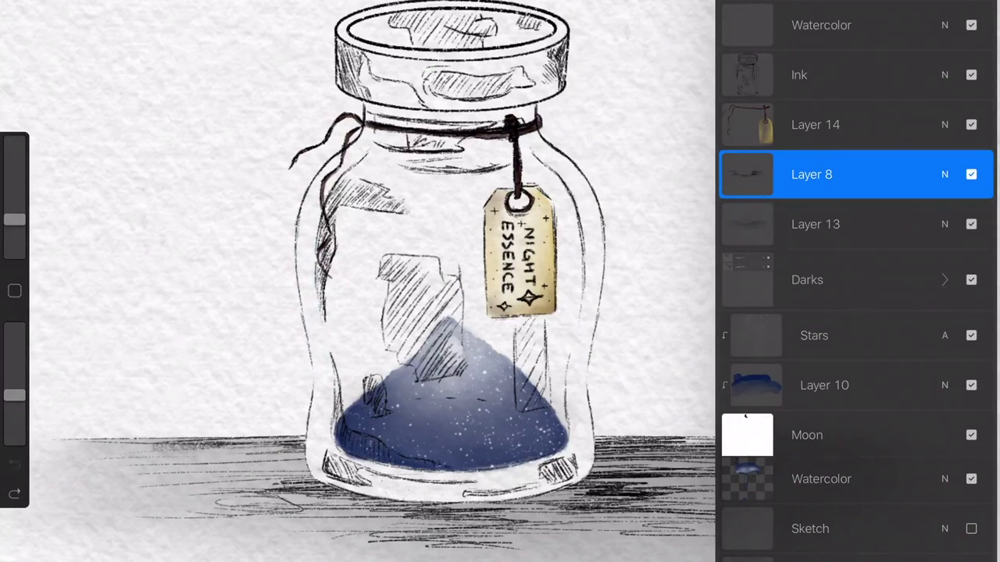
left_click(816, 124)
left_click(811, 174)
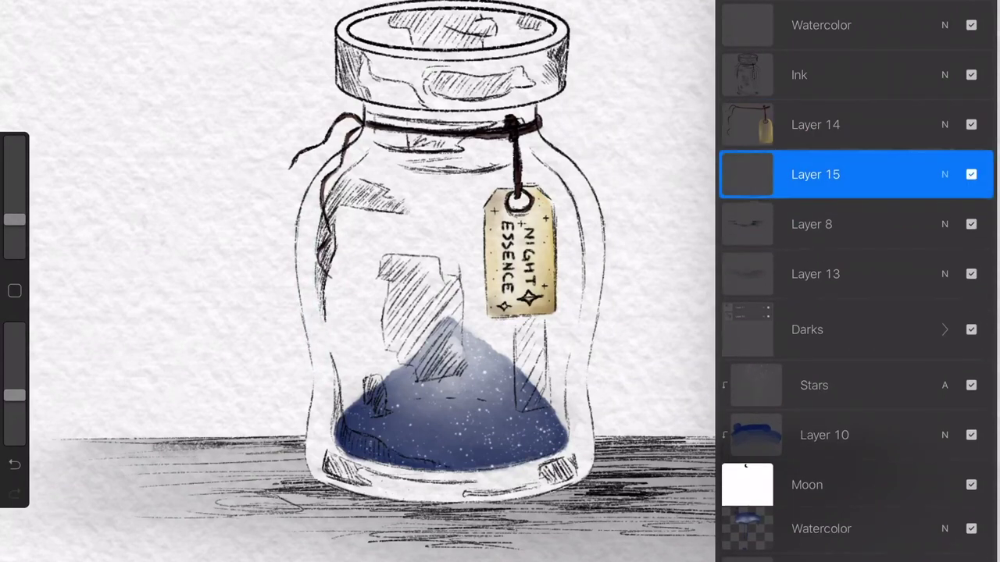
Step: Browse the LB brush sets and select LB WetDry Multipurpose
left_click(685, 263)
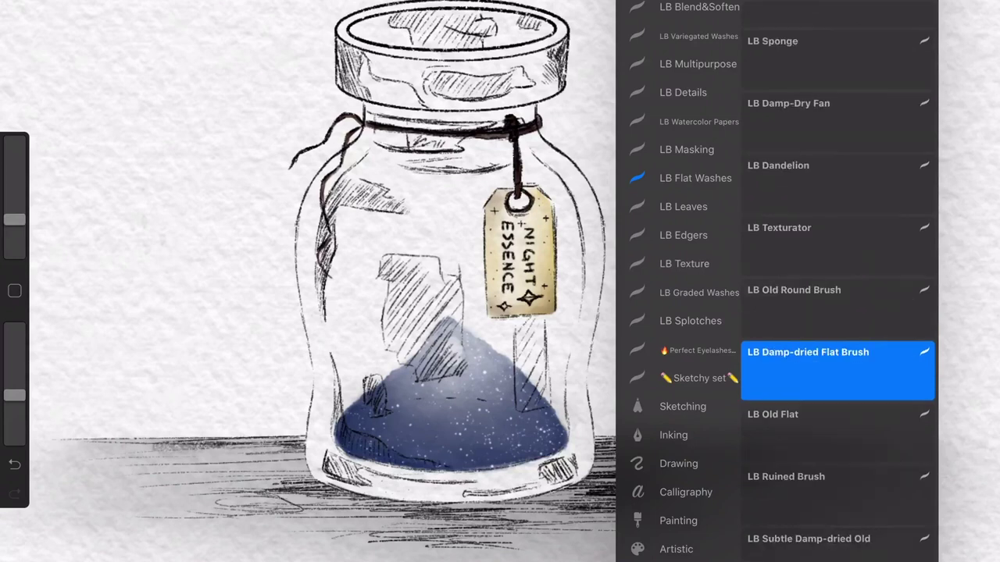
left_click(683, 235)
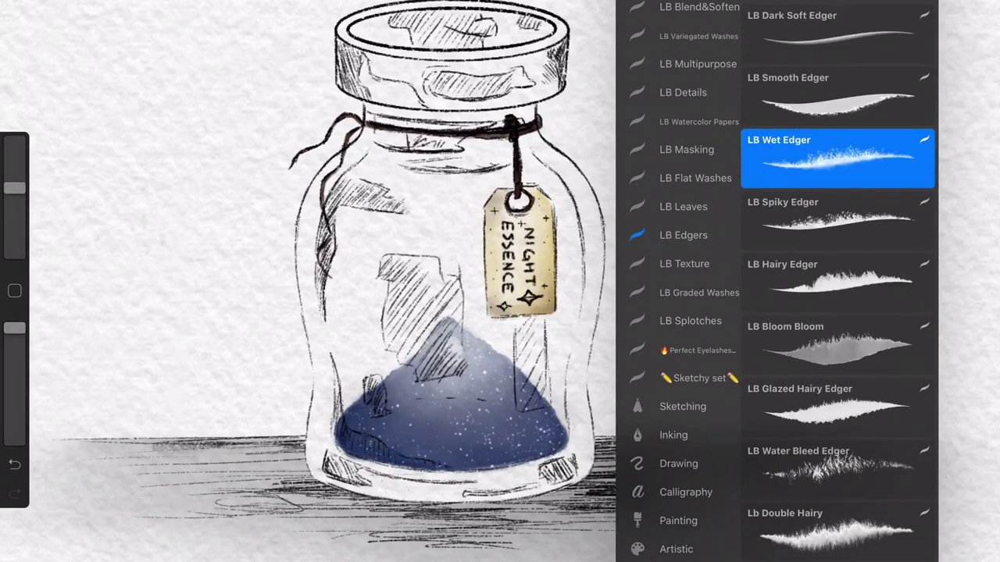
left_click(697, 63)
left_click(840, 31)
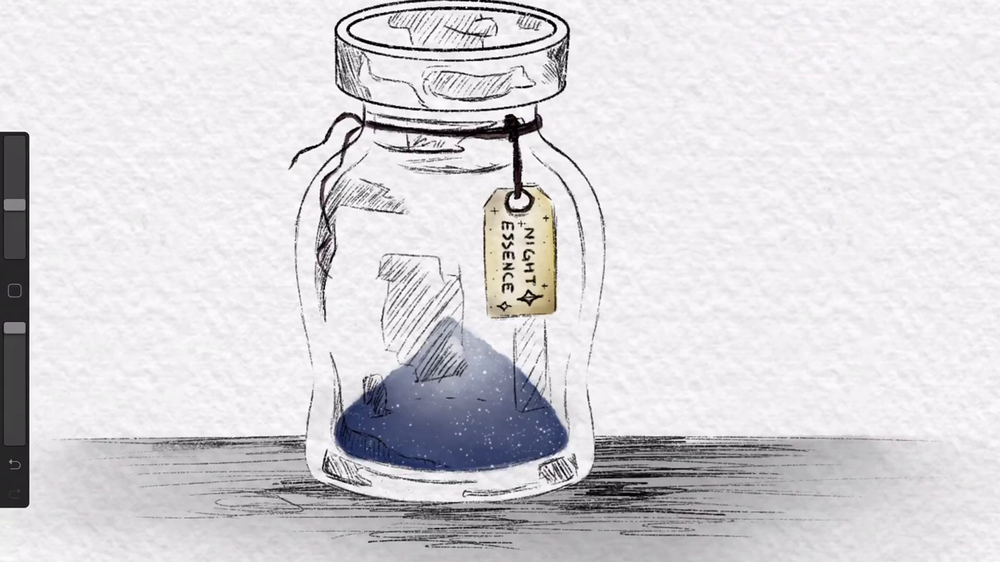
Step: Undo a trial stroke, brighten the blue sand's edge and faintly shade the jar's right shoulder
left_click_drag(14, 204, 15, 185)
left_click_drag(309, 234, 313, 304)
left_click(14, 464)
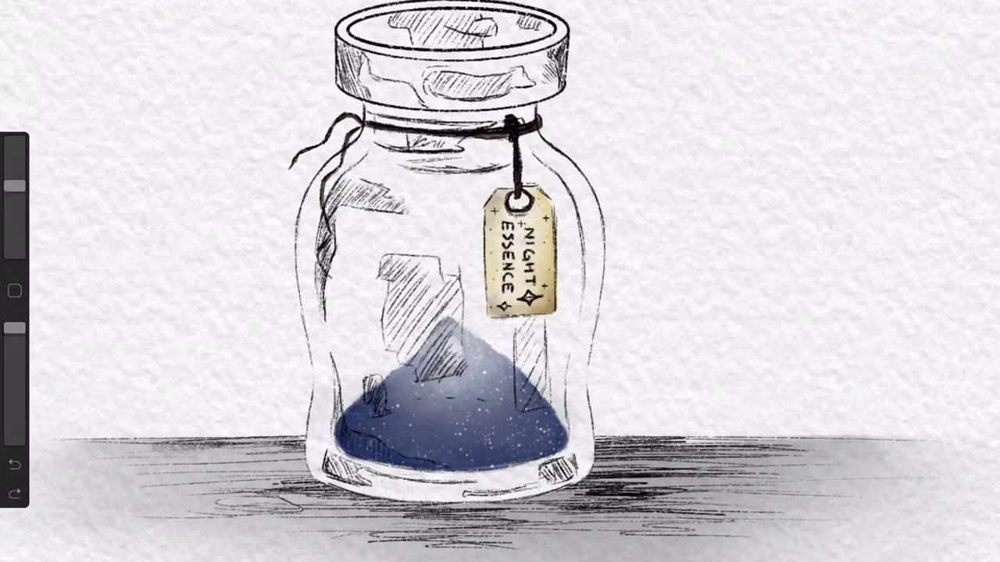
left_click_drag(339, 417, 339, 475)
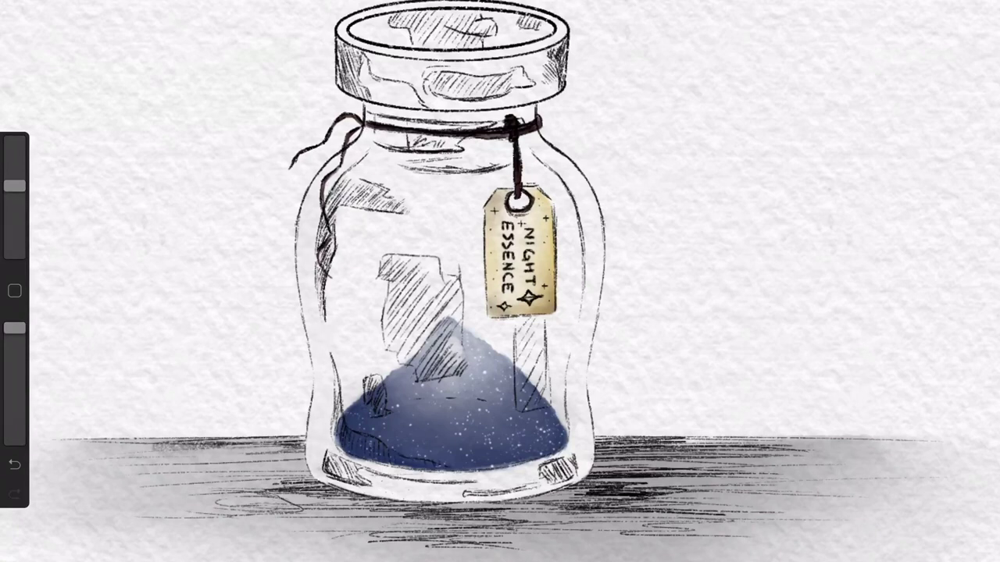
mouse_move(340, 412)
left_mouse_down()
mouse_move(372, 459)
mouse_move(478, 469)
mouse_move(562, 453)
mouse_move(592, 416)
left_mouse_up()
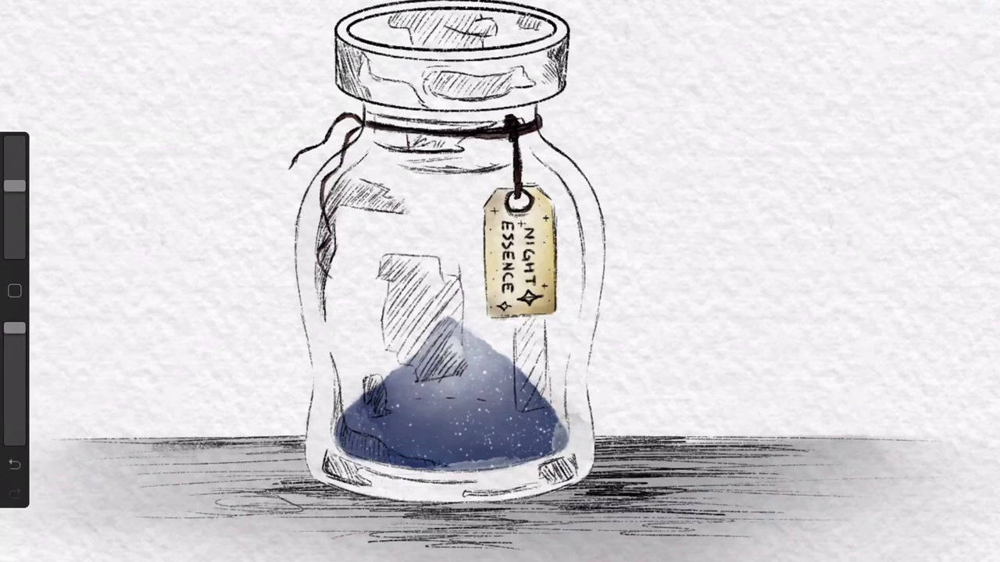
left_click_drag(523, 137, 578, 184)
Step: Lay soft grey wash over the lid band, lid top and inner rim, blending it
left_click_drag(350, 61, 422, 103)
left_click_drag(384, 55, 540, 100)
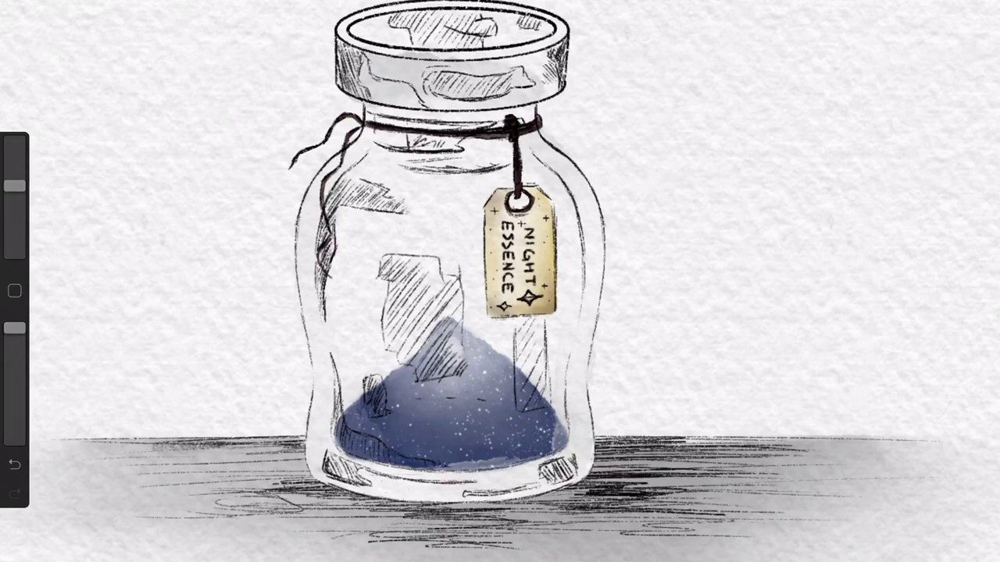
scroll(437, 156, "up", 5)
left_click_drag(253, 148, 442, 117)
mouse_move(367, 129)
left_mouse_down()
mouse_move(539, 141)
mouse_move(562, 191)
left_mouse_up()
left_click_drag(547, 156, 219, 144)
left_click_drag(437, 133, 578, 172)
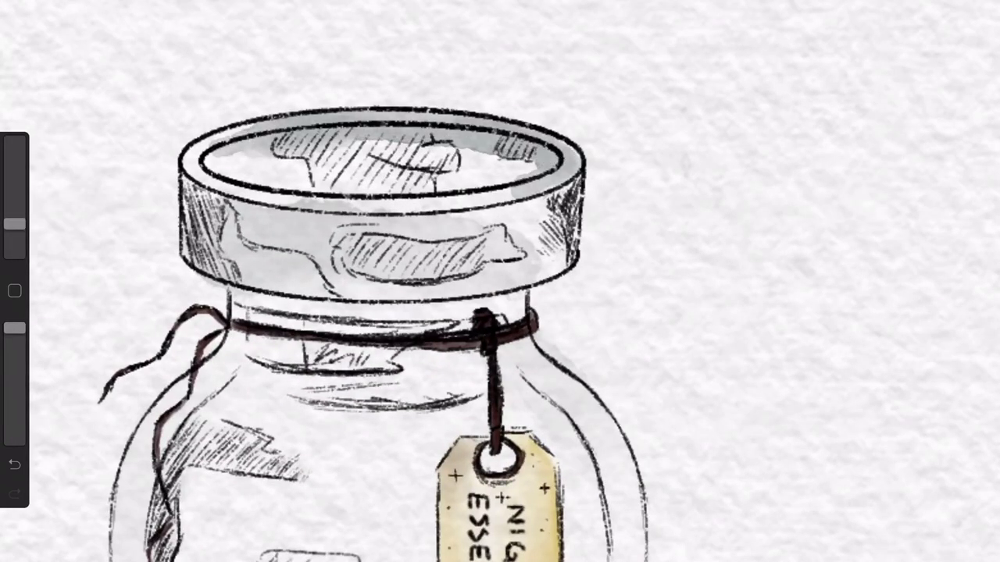
left_click_drag(297, 141, 469, 144)
mouse_move(367, 145)
left_mouse_down()
mouse_move(555, 164)
mouse_move(500, 164)
mouse_move(563, 187)
left_mouse_up()
mouse_move(487, 185)
left_mouse_down()
mouse_move(344, 147)
mouse_move(258, 152)
mouse_move(227, 138)
mouse_move(238, 131)
left_mouse_up()
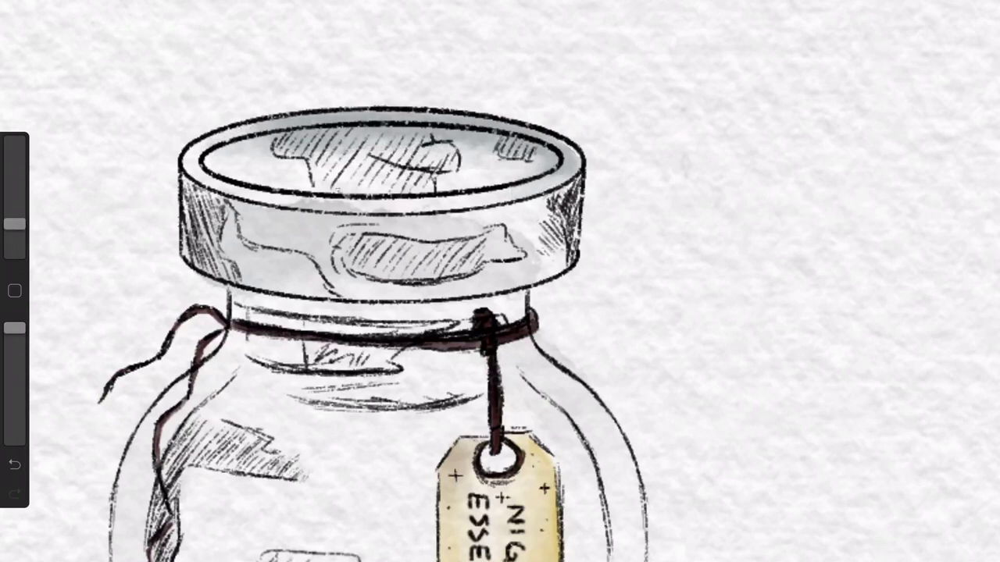
Step: Darken the lid-top wash near the right rim, keeping the middle lighter
mouse_move(578, 145)
left_mouse_down()
mouse_move(566, 160)
mouse_move(281, 134)
mouse_move(300, 155)
mouse_move(434, 152)
left_mouse_up()
left_click_drag(488, 137, 425, 180)
mouse_move(320, 141)
left_mouse_down()
mouse_move(308, 156)
mouse_move(390, 140)
mouse_move(453, 160)
mouse_move(386, 133)
left_mouse_up()
mouse_move(543, 140)
left_mouse_down()
mouse_move(500, 168)
mouse_move(504, 176)
mouse_move(488, 148)
left_mouse_up()
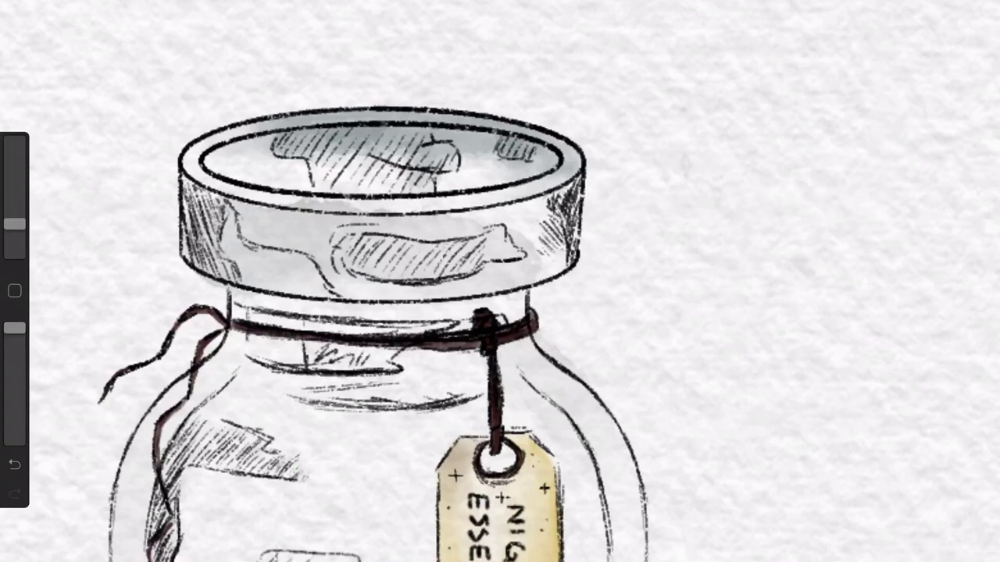
Step: Shade both ends of the lid band grey and soften its dark left patch
mouse_move(344, 242)
left_mouse_down()
mouse_move(461, 274)
mouse_move(367, 273)
mouse_move(438, 266)
left_mouse_up()
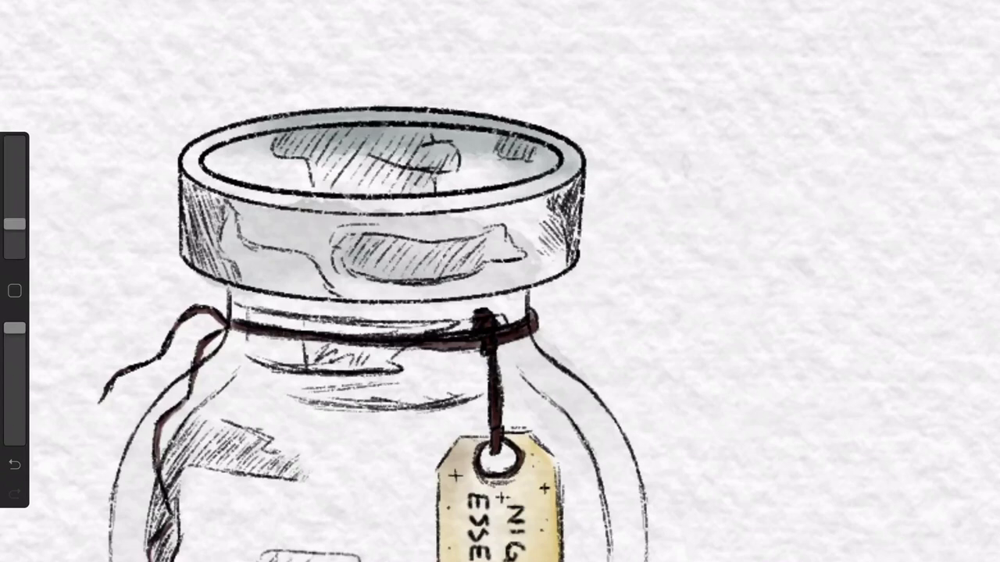
left_click_drag(281, 205, 335, 205)
mouse_move(562, 195)
left_mouse_down()
mouse_move(566, 250)
mouse_move(543, 203)
mouse_move(546, 269)
left_mouse_up()
left_click_drag(191, 201, 195, 217)
mouse_move(192, 176)
left_mouse_down()
mouse_move(196, 258)
mouse_move(235, 278)
left_mouse_up()
mouse_move(205, 195)
left_mouse_down()
mouse_move(235, 246)
mouse_move(277, 287)
left_mouse_up()
left_click_drag(184, 165, 198, 174)
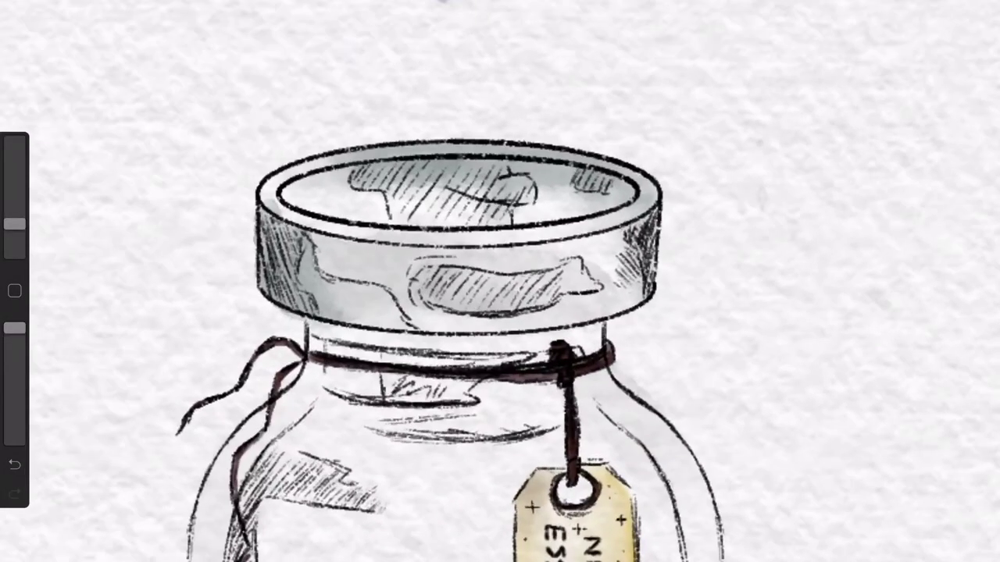
Step: Darken the wash across the inner lid top, then lighten it with a larger brush
left_click_drag(334, 209, 539, 233)
left_click_drag(437, 233, 617, 191)
left_click_drag(317, 204, 586, 188)
left_click_drag(324, 215, 539, 214)
left_click_drag(15, 224, 14, 209)
mouse_move(397, 188)
left_mouse_down()
mouse_move(506, 177)
mouse_move(383, 164)
left_mouse_up()
mouse_move(328, 180)
left_mouse_down()
mouse_move(547, 166)
mouse_move(360, 178)
left_mouse_up()
mouse_move(574, 171)
left_mouse_down()
mouse_move(621, 188)
mouse_move(313, 178)
mouse_move(414, 157)
left_mouse_up()
Step: Refine the lid with faint light and darker grey strokes plus a light wash on the rim band
mouse_move(14, 208)
left_mouse_down()
mouse_move(14, 226)
mouse_move(14, 209)
left_mouse_up()
mouse_move(453, 179)
left_mouse_down()
mouse_move(340, 205)
mouse_move(581, 195)
left_mouse_up()
left_click_drag(14, 208, 14, 192)
left_click_drag(590, 192, 629, 195)
left_click_drag(547, 176, 488, 184)
left_click_drag(359, 207, 476, 214)
left_click_drag(14, 193, 14, 224)
mouse_move(441, 217)
left_mouse_down()
mouse_move(593, 204)
mouse_move(390, 204)
left_mouse_up()
mouse_move(537, 203)
left_mouse_down()
mouse_move(601, 201)
mouse_move(481, 220)
mouse_move(472, 205)
left_mouse_up()
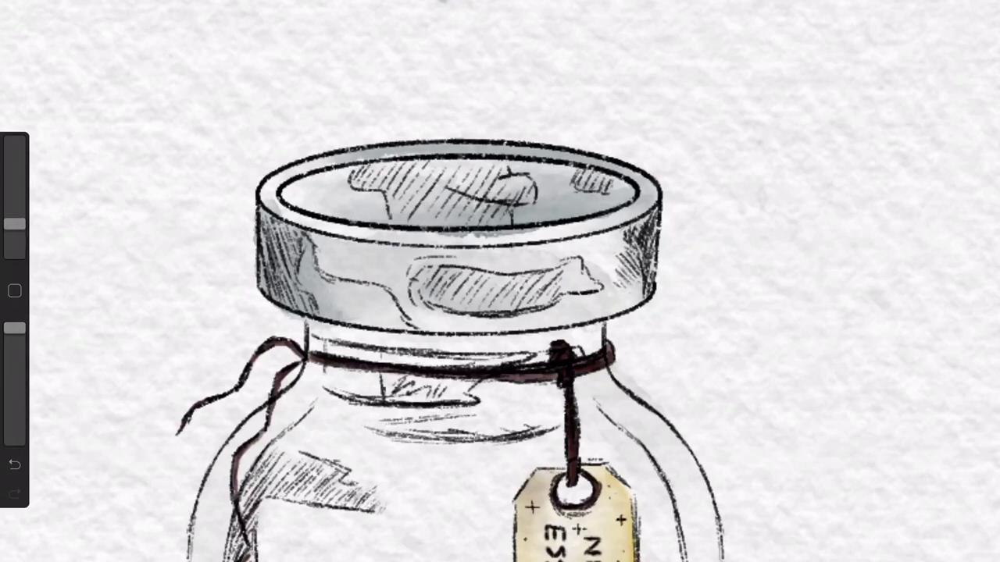
mouse_move(460, 239)
left_mouse_down()
mouse_move(528, 234)
mouse_move(448, 238)
left_mouse_up()
left_click(559, 232)
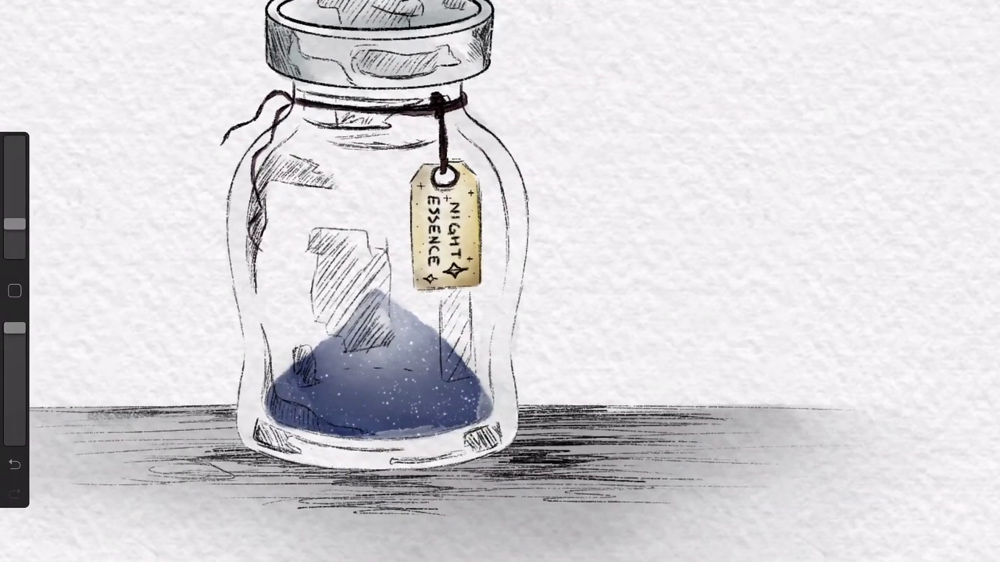
Step: Paint soft grey shading down the jar's left and right glass edges
left_click_drag(249, 376, 246, 438)
left_click_drag(250, 336, 250, 382)
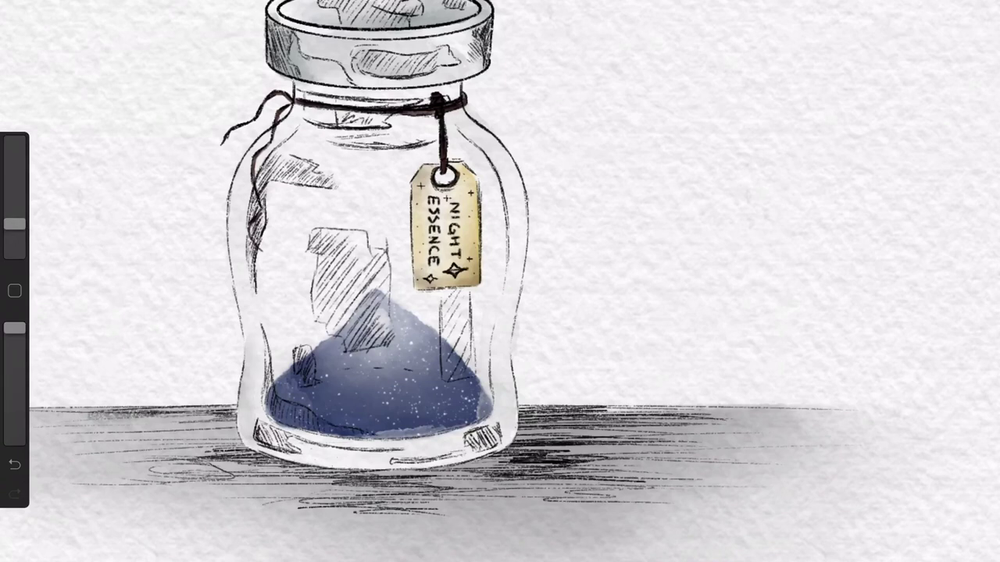
left_click_drag(507, 366, 492, 453)
left_click_drag(506, 386, 506, 449)
mouse_move(510, 367)
left_mouse_down()
mouse_move(503, 450)
mouse_move(492, 437)
left_mouse_up()
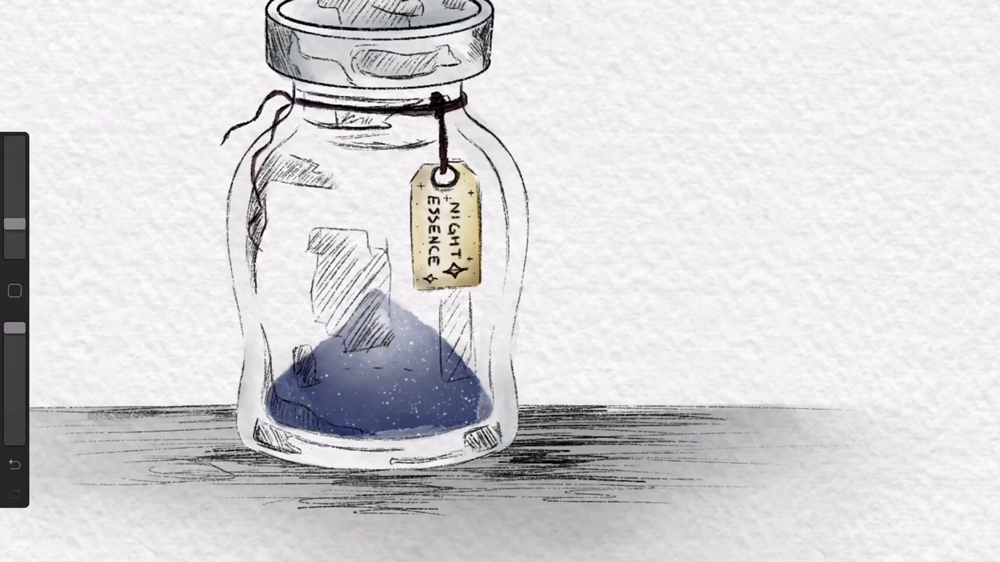
left_click_drag(504, 155, 518, 263)
mouse_move(508, 170)
left_mouse_down()
mouse_move(511, 224)
mouse_move(516, 192)
left_mouse_up()
mouse_move(517, 236)
left_mouse_down()
mouse_move(520, 273)
mouse_move(515, 253)
left_mouse_up()
left_click_drag(518, 200, 519, 238)
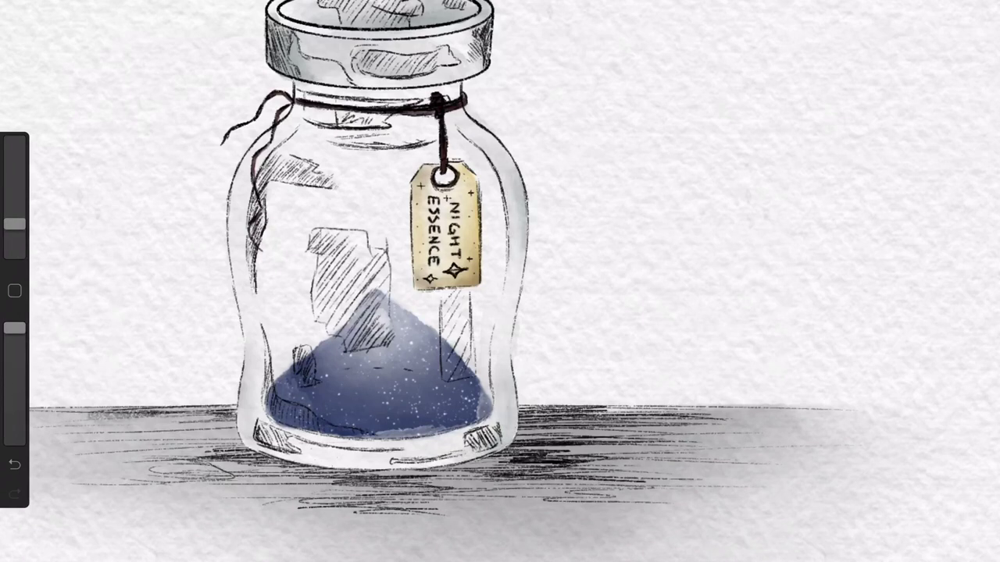
left_click_drag(239, 182, 237, 223)
left_click_drag(239, 178, 238, 194)
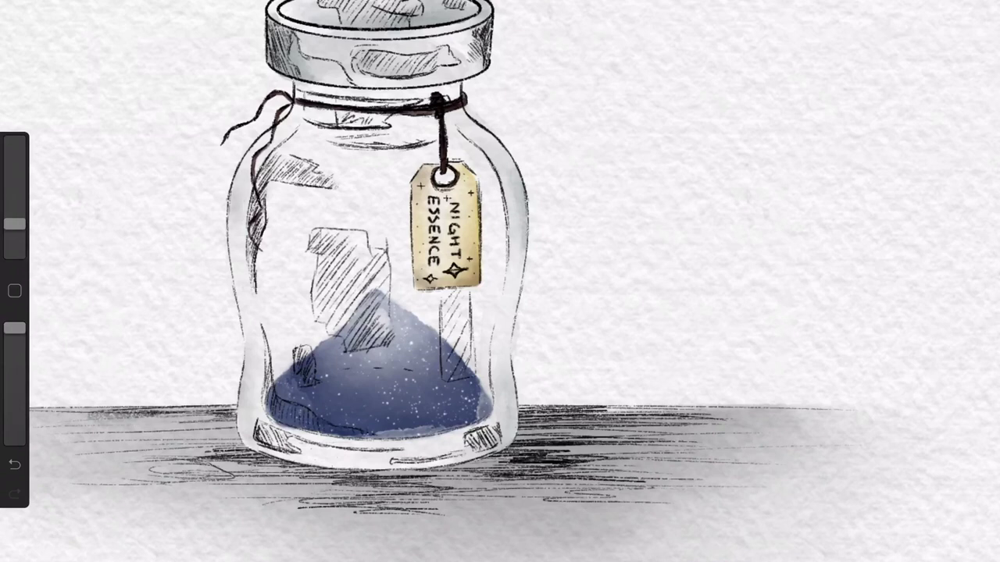
Step: Shade and blend grey wash over the hatched shapes inside the jar
mouse_move(324, 238)
left_mouse_down()
mouse_move(321, 308)
mouse_move(341, 230)
mouse_move(336, 306)
mouse_move(375, 336)
left_mouse_up()
mouse_move(375, 273)
left_mouse_down()
mouse_move(359, 336)
mouse_move(315, 323)
left_mouse_up()
left_click_drag(316, 264, 333, 311)
mouse_move(379, 286)
left_mouse_down()
mouse_move(381, 329)
mouse_move(361, 319)
left_mouse_up()
mouse_move(385, 254)
left_mouse_down()
mouse_move(377, 294)
mouse_move(358, 269)
mouse_move(358, 280)
mouse_move(372, 267)
left_mouse_up()
left_click_drag(381, 311, 387, 331)
mouse_move(456, 308)
left_mouse_down()
mouse_move(461, 368)
mouse_move(449, 344)
mouse_move(461, 361)
left_mouse_up()
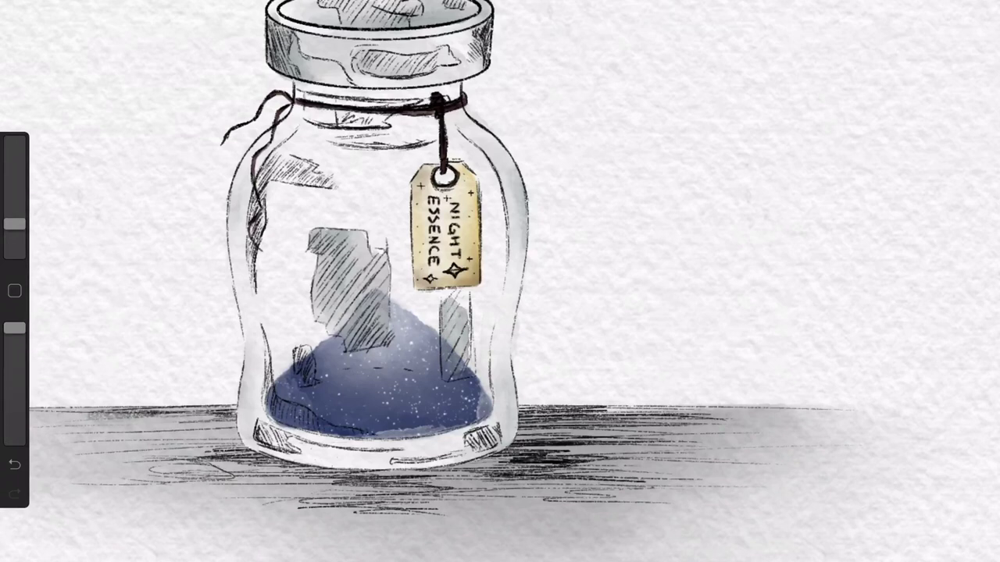
Step: Lighten the shading on the right and central inner hatched shapes
left_click_drag(14, 225, 14, 208)
mouse_move(453, 339)
left_mouse_down()
mouse_move(453, 357)
mouse_move(456, 342)
left_mouse_up()
mouse_move(458, 330)
left_mouse_down()
mouse_move(462, 371)
mouse_move(461, 329)
left_mouse_up()
left_click_drag(457, 317, 453, 331)
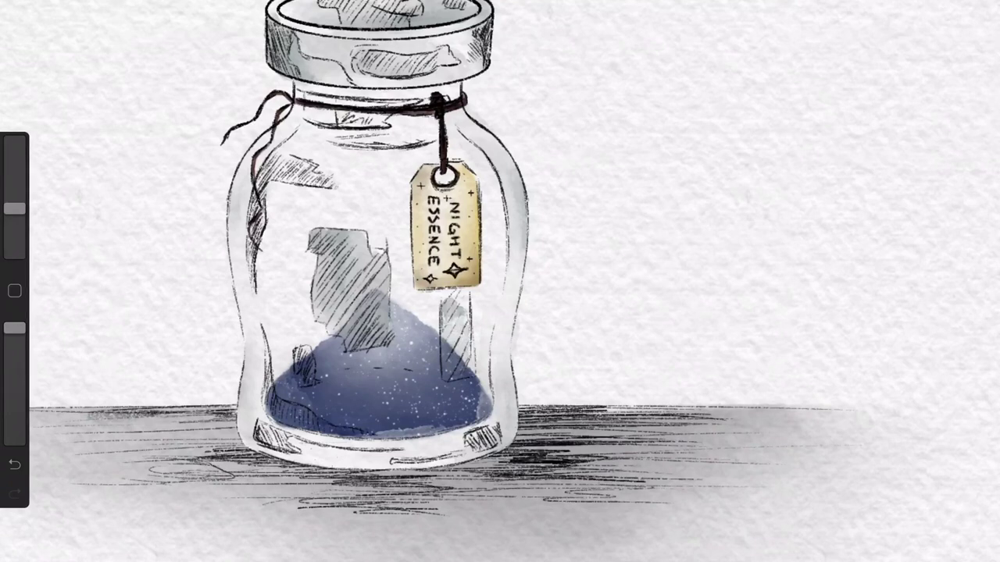
left_click_drag(384, 303, 375, 336)
mouse_move(386, 285)
left_mouse_down()
mouse_move(375, 305)
mouse_move(339, 324)
mouse_move(362, 298)
mouse_move(329, 325)
left_mouse_up()
left_click_drag(14, 208, 14, 224)
left_click_drag(347, 281, 336, 312)
left_click_drag(360, 280, 352, 295)
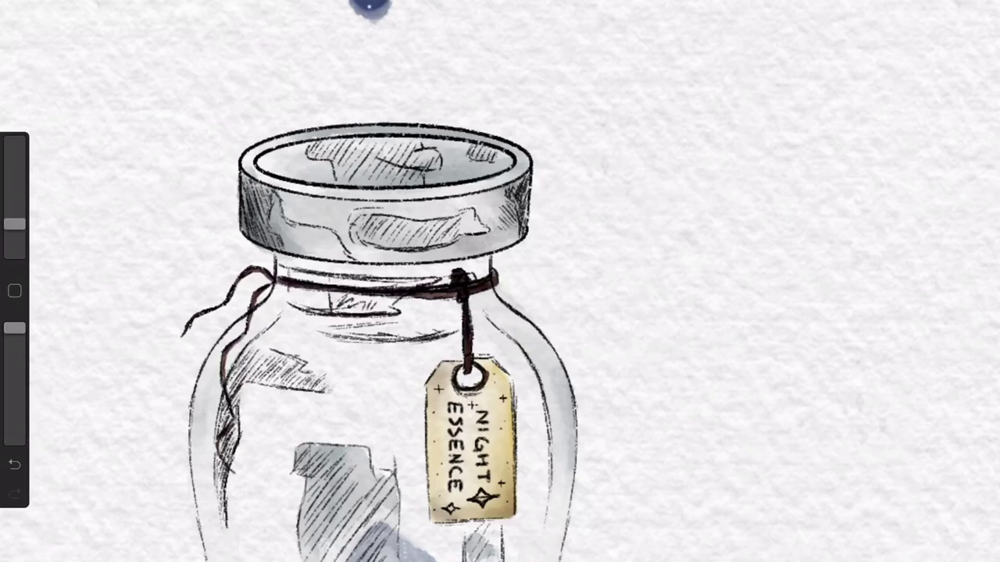
Step: Lighten the lid's lower-left shading and the hatching on the lid top
left_click_drag(14, 224, 14, 209)
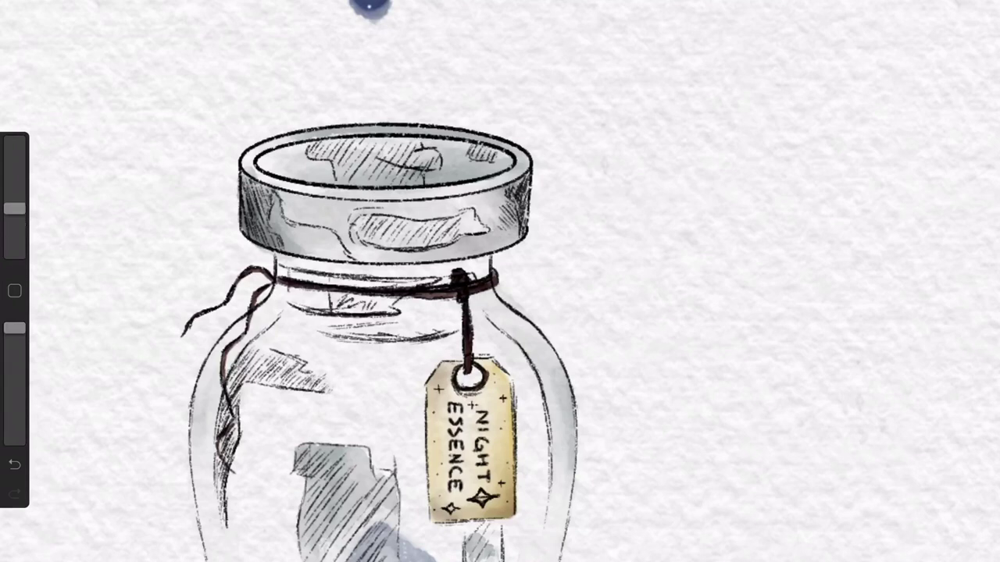
mouse_move(301, 243)
left_mouse_down()
mouse_move(326, 230)
mouse_move(292, 250)
mouse_move(275, 226)
left_mouse_up()
left_click_drag(348, 159, 412, 156)
mouse_move(359, 178)
left_mouse_down()
mouse_move(441, 153)
mouse_move(495, 159)
left_mouse_up()
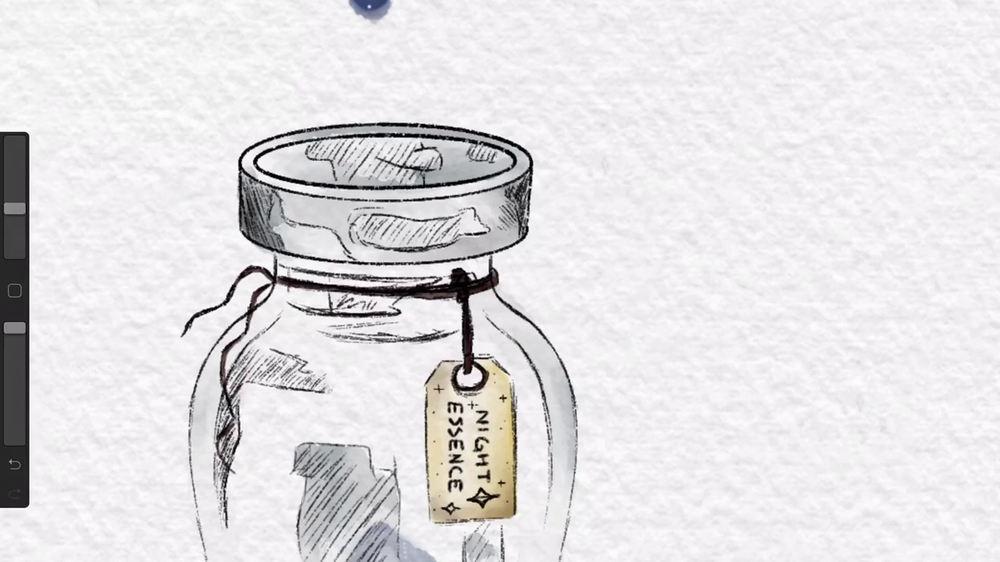
left_click_drag(14, 209, 14, 224)
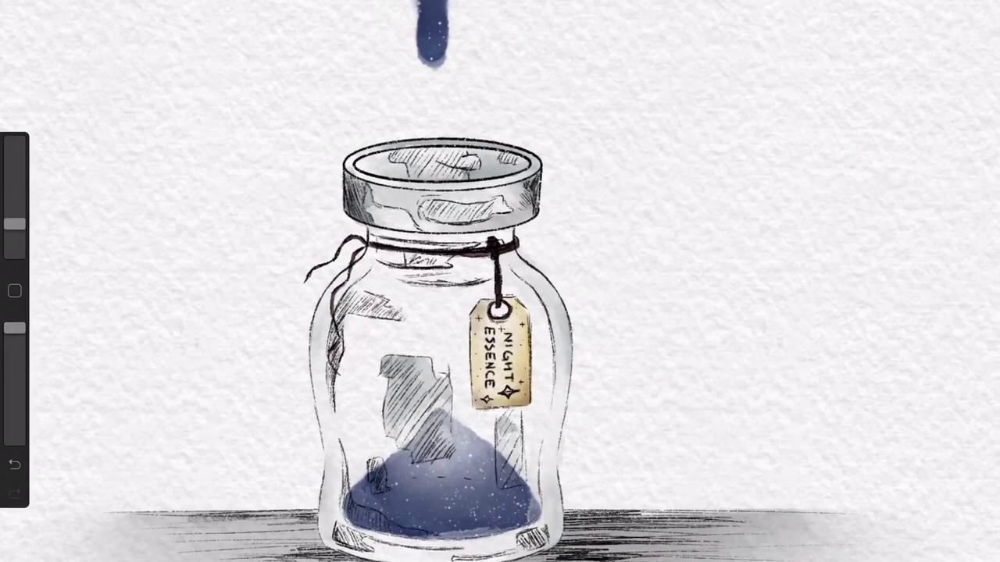
Step: Undo a stray mark, lighten the inner grey shape and add light strokes on the inner left glass
left_click_drag(417, 422, 434, 444)
left_click(14, 463)
left_click_drag(14, 224, 14, 208)
mouse_move(444, 433)
left_mouse_down()
mouse_move(394, 367)
mouse_move(410, 366)
left_mouse_up()
mouse_move(395, 429)
left_mouse_down()
mouse_move(392, 402)
mouse_move(426, 372)
mouse_move(398, 361)
left_mouse_up()
left_click_drag(14, 209, 14, 224)
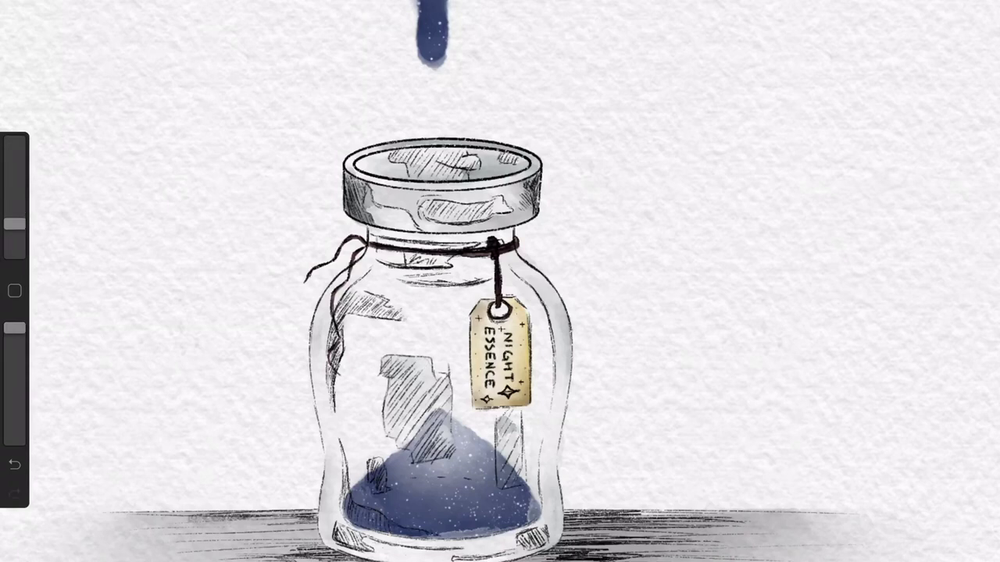
mouse_move(338, 377)
left_mouse_down()
mouse_move(355, 466)
mouse_move(376, 388)
mouse_move(348, 355)
left_mouse_up()
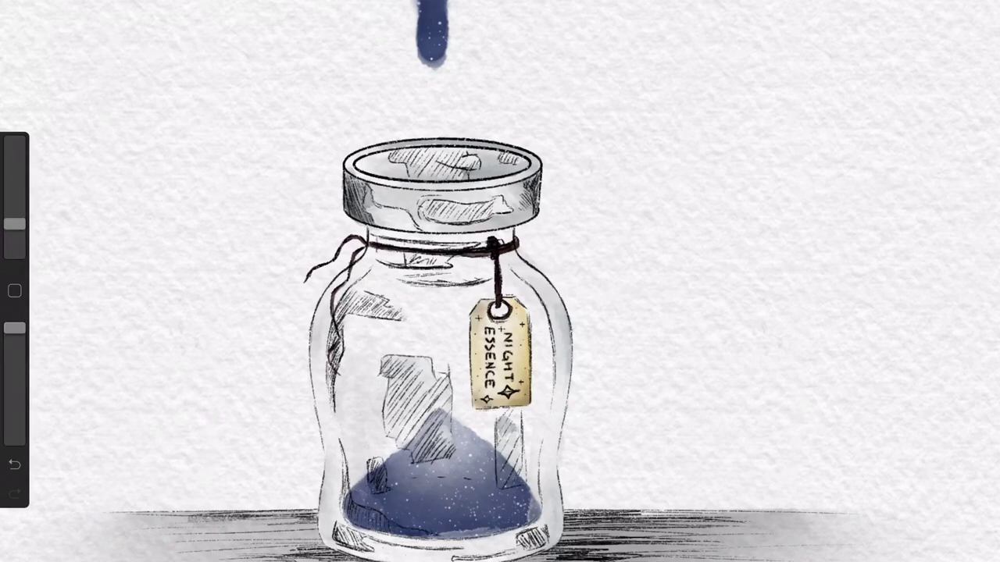
Step: Shade the jar's lower-left inside, the blue sand's bottom and the lower-right base
scroll(438, 344, "down", 1)
left_click_drag(14, 224, 14, 208)
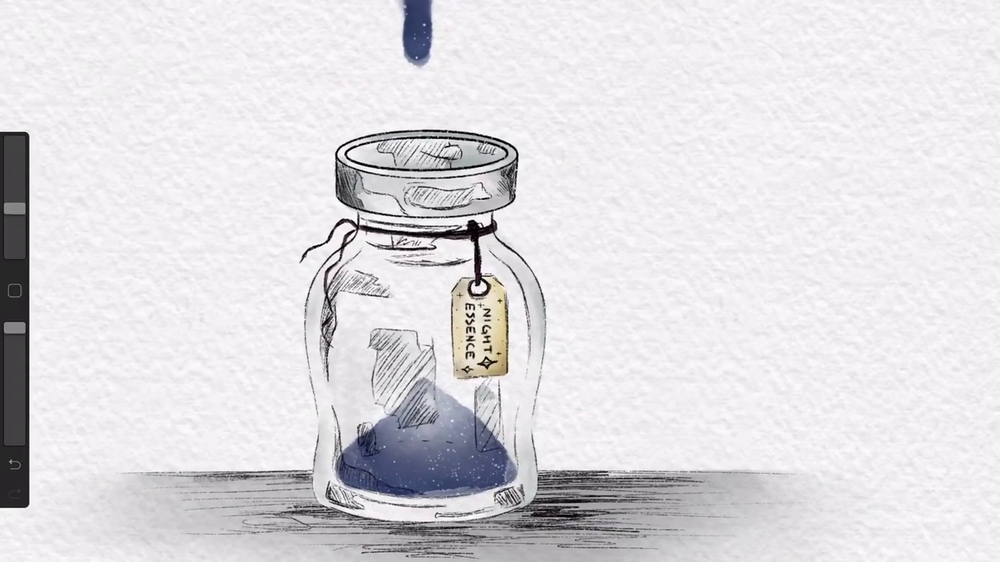
left_click_drag(355, 449, 342, 468)
mouse_move(414, 492)
left_mouse_down()
mouse_move(480, 494)
mouse_move(512, 462)
left_mouse_up()
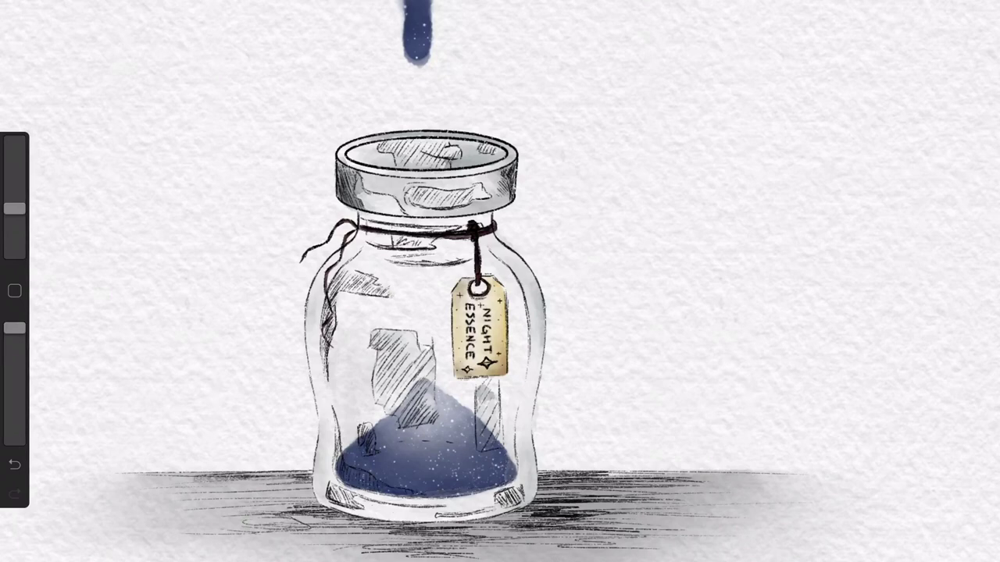
left_click_drag(15, 209, 14, 224)
mouse_move(450, 519)
left_mouse_down()
mouse_move(500, 508)
mouse_move(531, 477)
mouse_move(524, 506)
mouse_move(531, 466)
mouse_move(520, 453)
left_mouse_up()
left_click_drag(489, 504, 519, 488)
Step: Add faint shading along the jar's bottom and lower-right edge, undoing the last stroke
left_click_drag(434, 517, 469, 503)
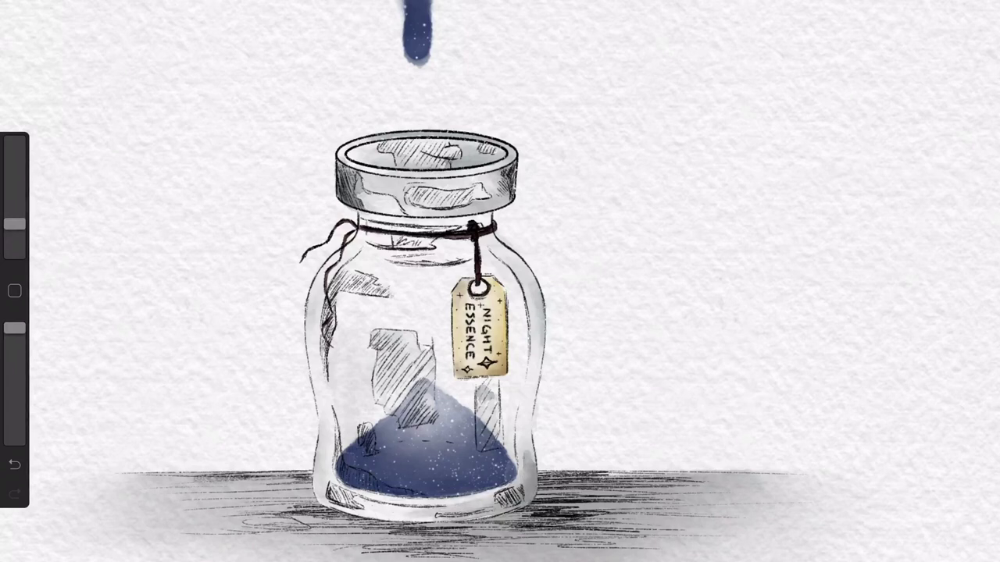
mouse_move(522, 468)
left_mouse_down()
mouse_move(520, 428)
mouse_move(529, 442)
mouse_move(519, 407)
left_mouse_up()
mouse_move(14, 224)
left_mouse_down()
mouse_move(14, 208)
mouse_move(14, 217)
left_mouse_up()
left_click(14, 464)
scroll(607, 466, "up", 3)
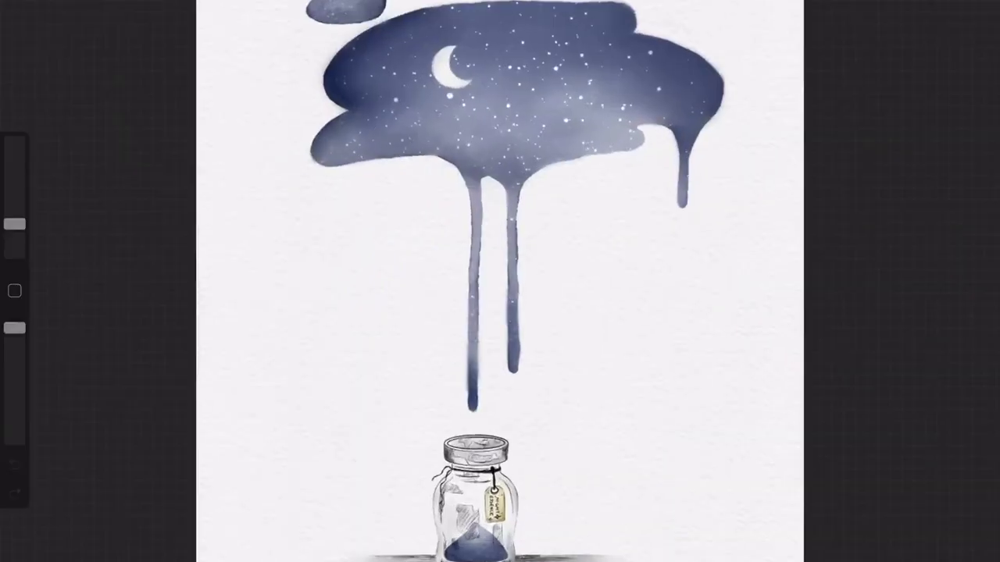
Step: Merge the jar's Layer 15 and Layer 8 down into Layer 13
left_click(746, 237)
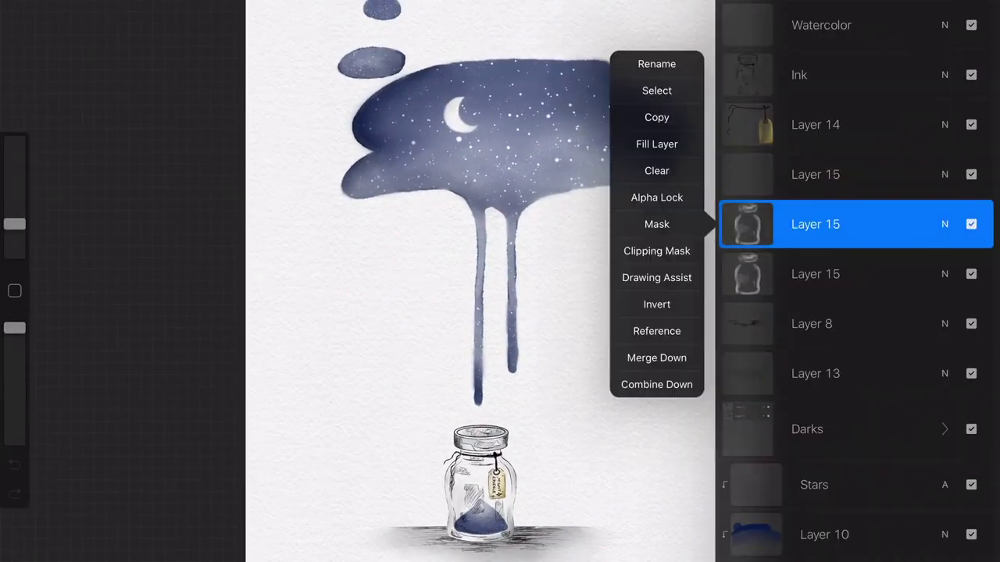
left_click(656, 358)
left_click(745, 224)
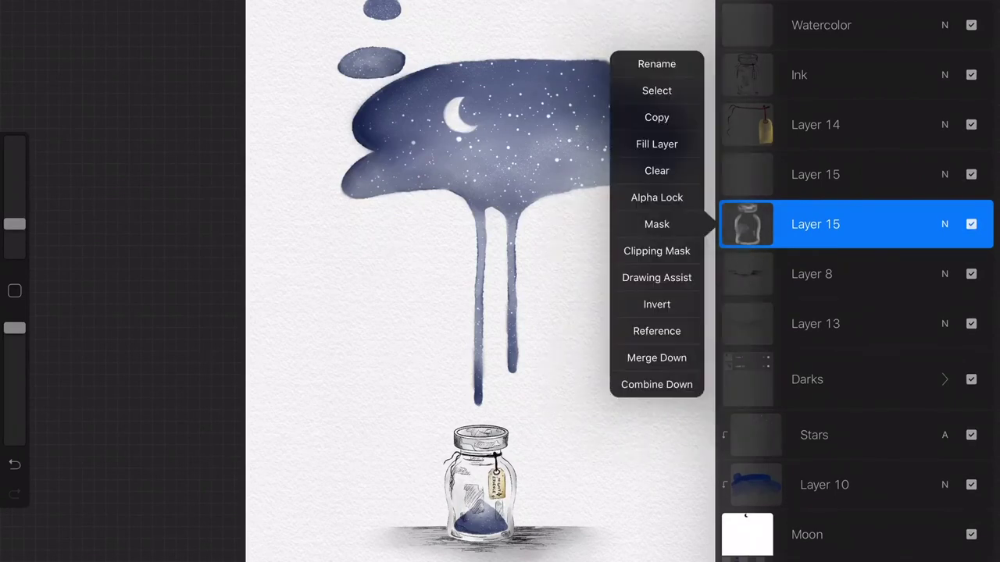
left_click(659, 357)
left_click(746, 224)
left_click(659, 357)
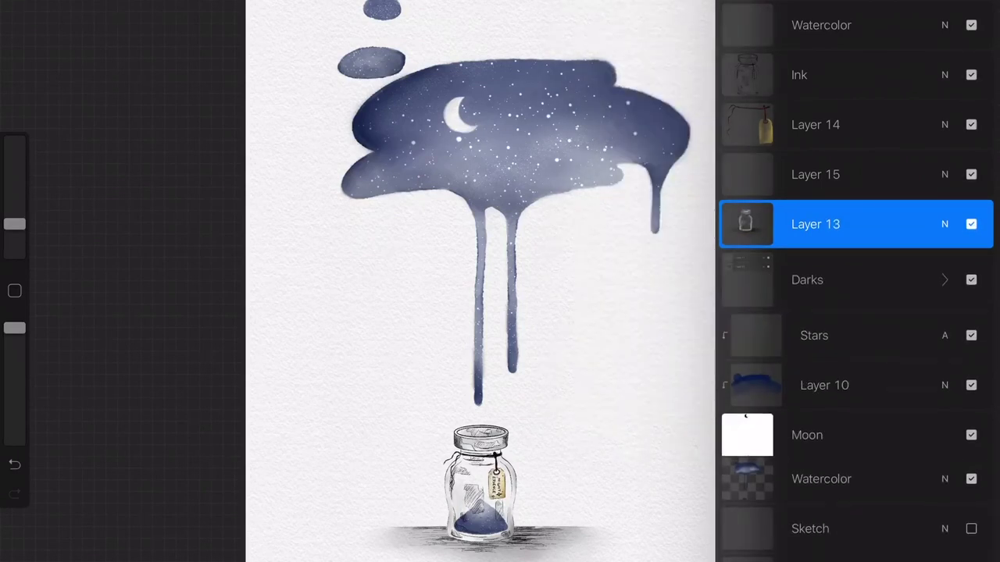
Step: Flatten the Darks group into one layer and merge the Ink layer into Layer 14
left_click(807, 280)
left_click(746, 274)
left_click(656, 258)
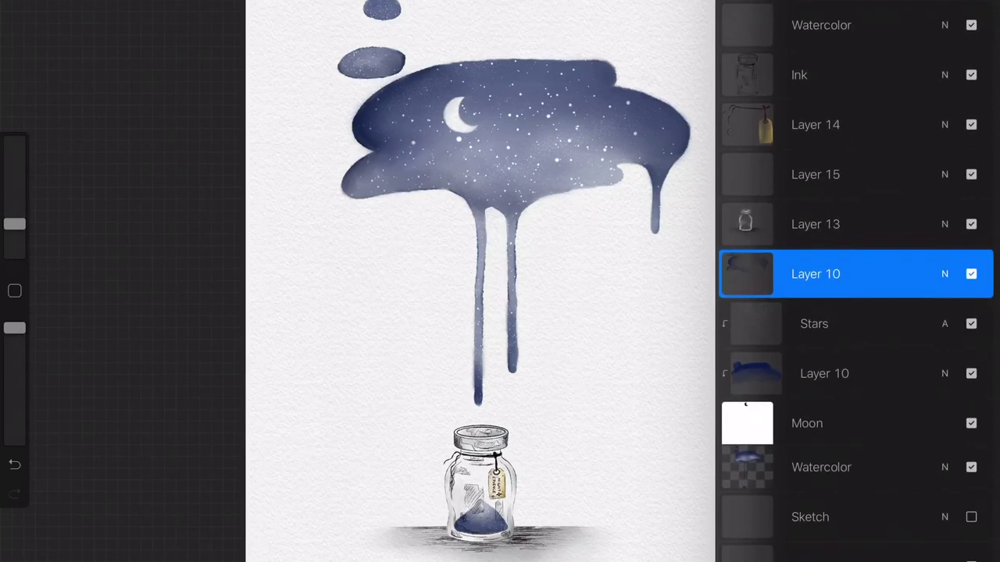
left_click(807, 75)
left_click(746, 75)
left_click(656, 236)
Step: Merge Layer 14 down through Layers 15 and 13 into Layer 10, undoing one extra merge
left_click(746, 75)
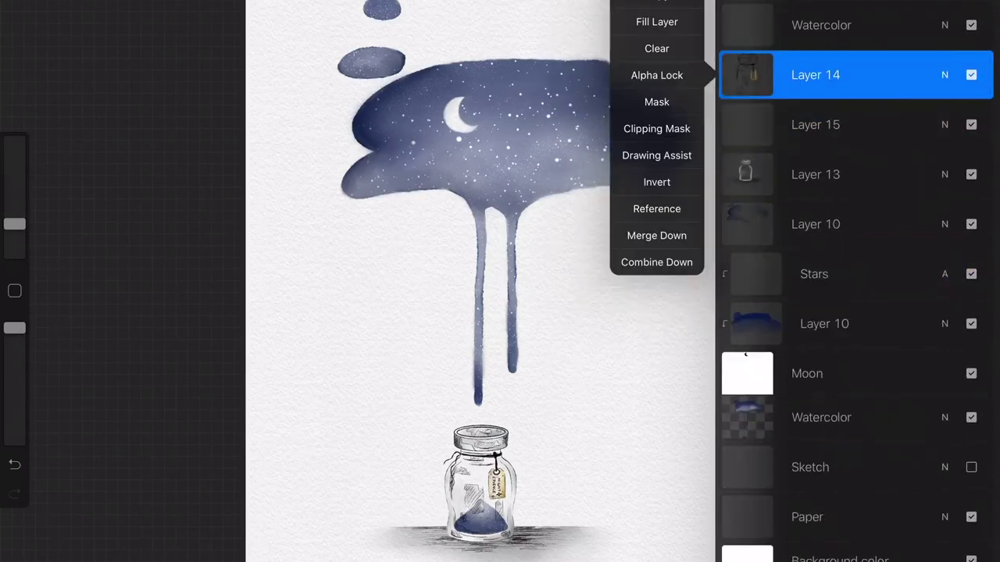
left_click(656, 235)
left_click(746, 75)
left_click(656, 235)
left_click(746, 75)
left_click(657, 235)
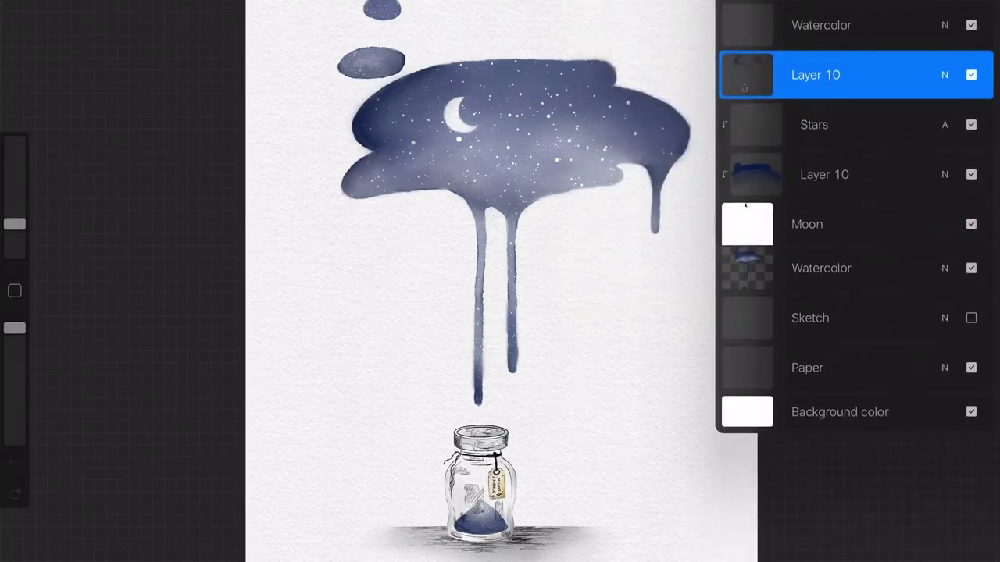
left_click(746, 75)
left_click(656, 235)
left_click(14, 464)
Step: Select the Stars layer and delete the hidden Sketch layer
left_click(814, 125)
left_click(747, 224)
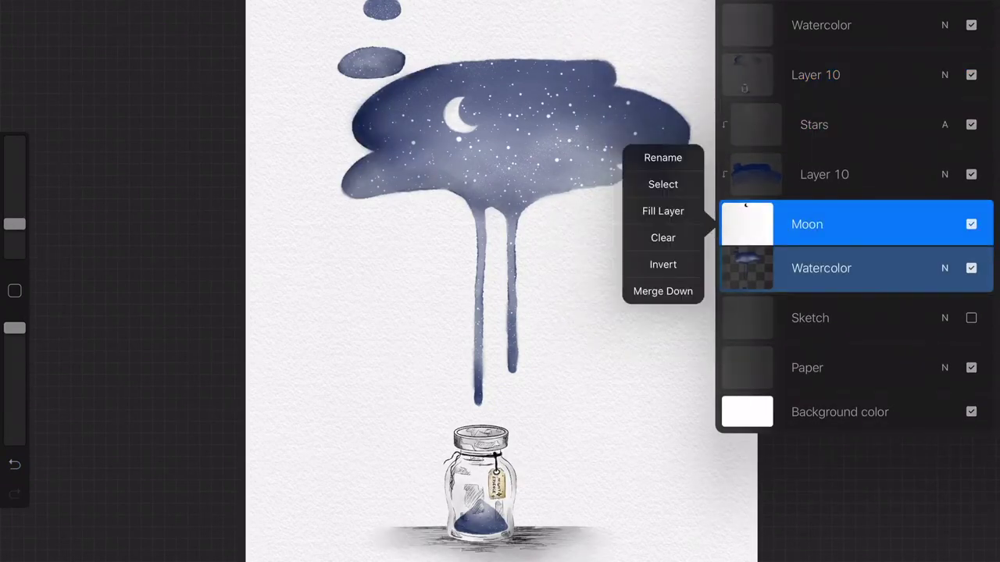
left_click(746, 224)
left_click(810, 318)
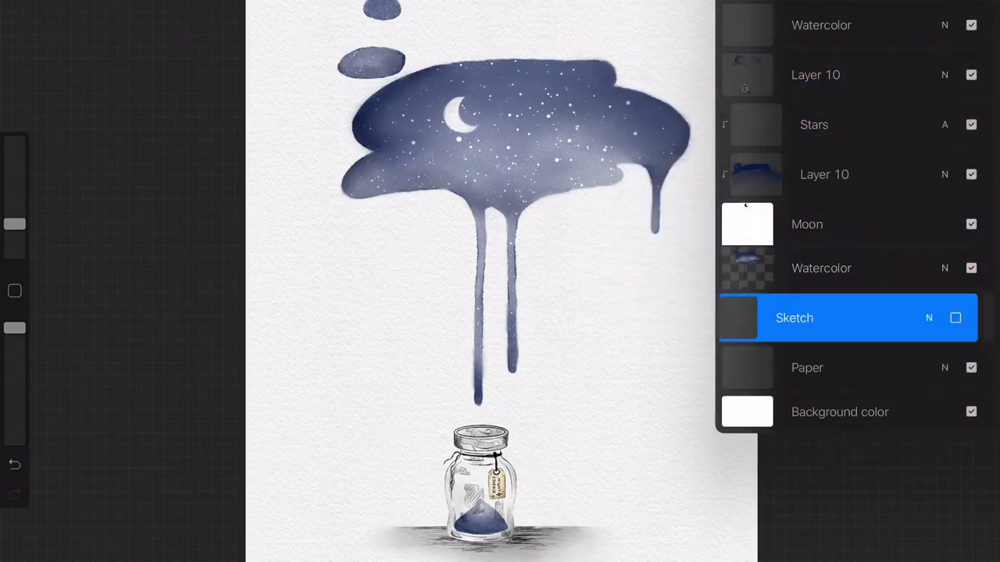
left_click_drag(898, 318, 766, 317)
left_click(968, 318)
left_click(820, 268)
Step: Apply the Moon mask into Watercolor and merge Layer 10 down into Watercolor
left_click(747, 268)
left_click(654, 429)
left_click(755, 175)
left_click(654, 308)
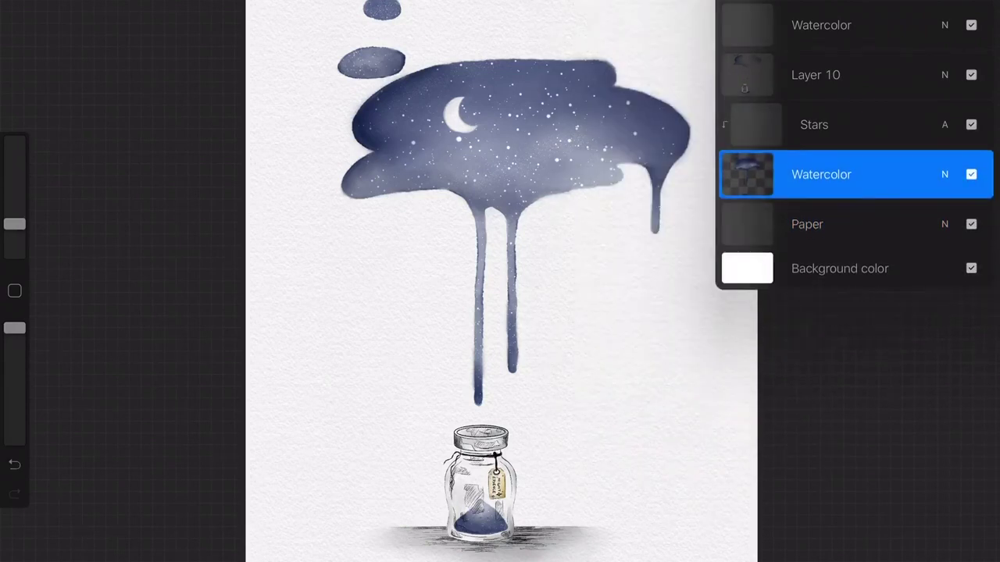
left_click(756, 125)
left_click(756, 125)
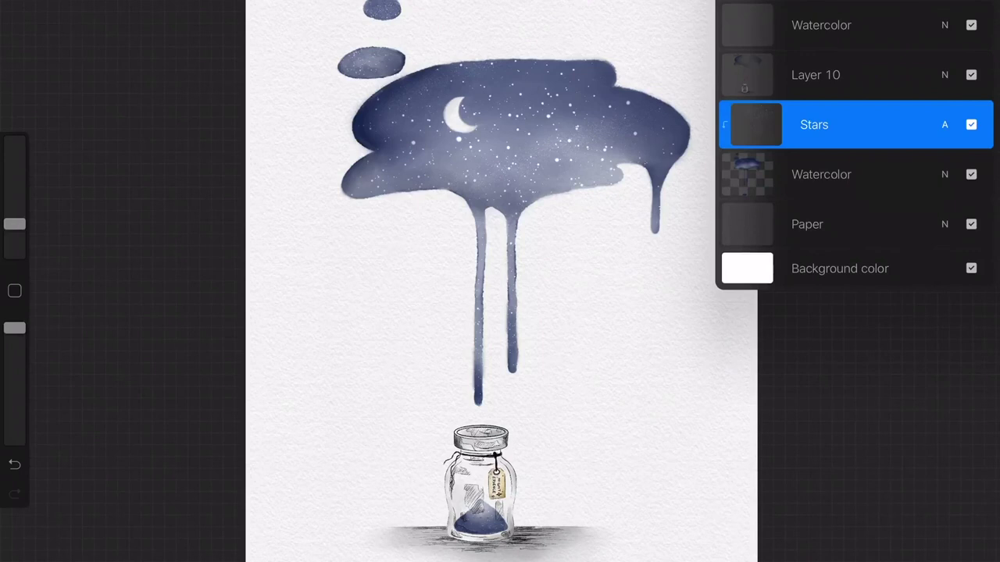
left_click(117, 261)
Step: Merge Stars, Layer 10 and both Watercolor layers into a single Watercolor layer
left_click(755, 124)
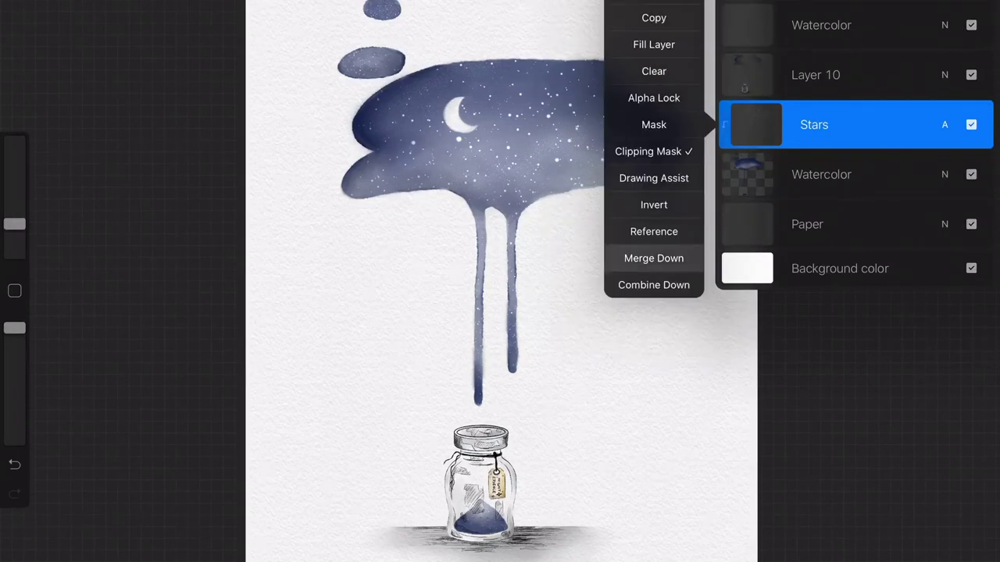
left_click(656, 257)
left_click(821, 74)
left_click(747, 75)
left_click(661, 232)
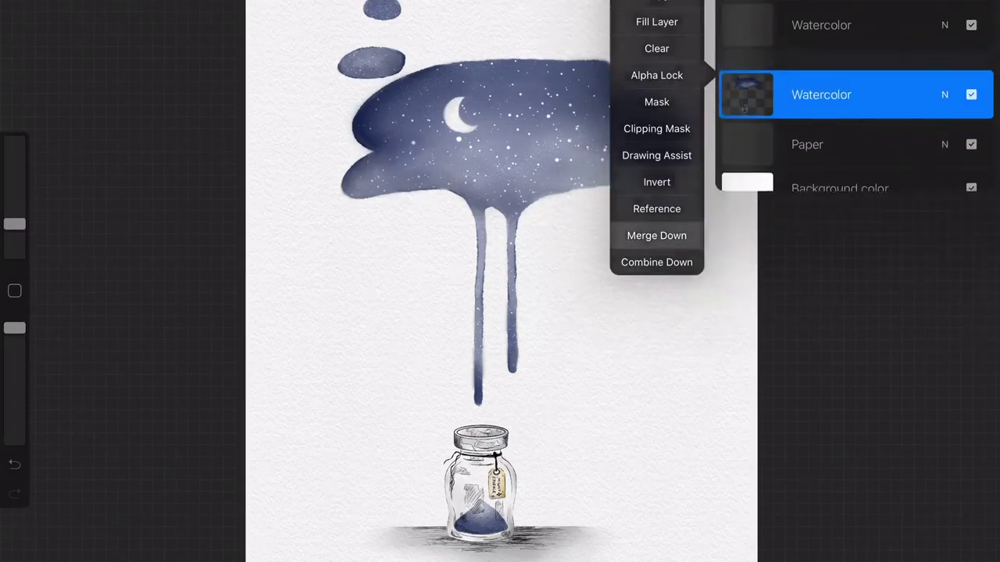
left_click(820, 25)
left_click(746, 25)
left_click(656, 234)
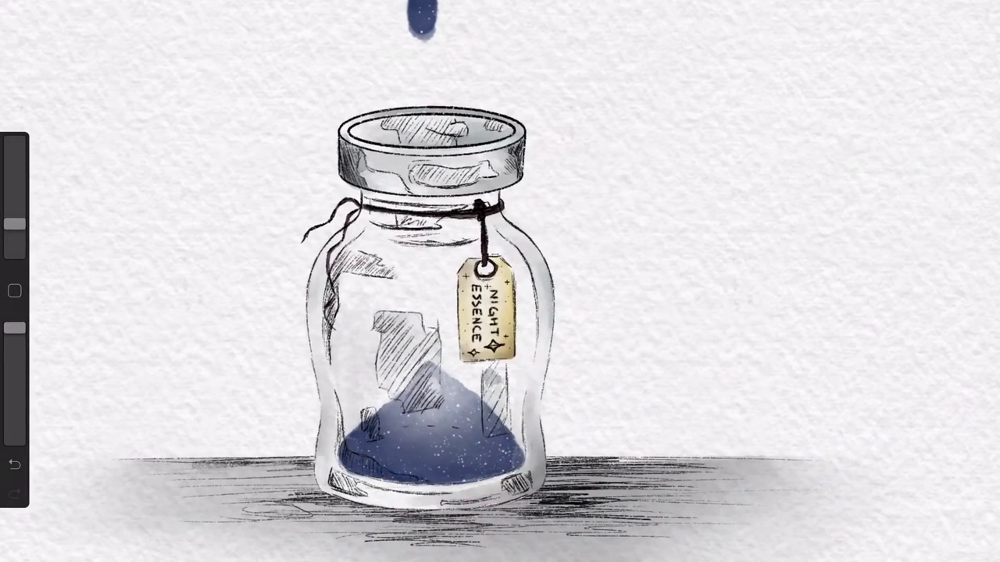
mouse_move(314, 464)
left_mouse_down()
mouse_move(339, 491)
mouse_move(364, 495)
left_mouse_up()
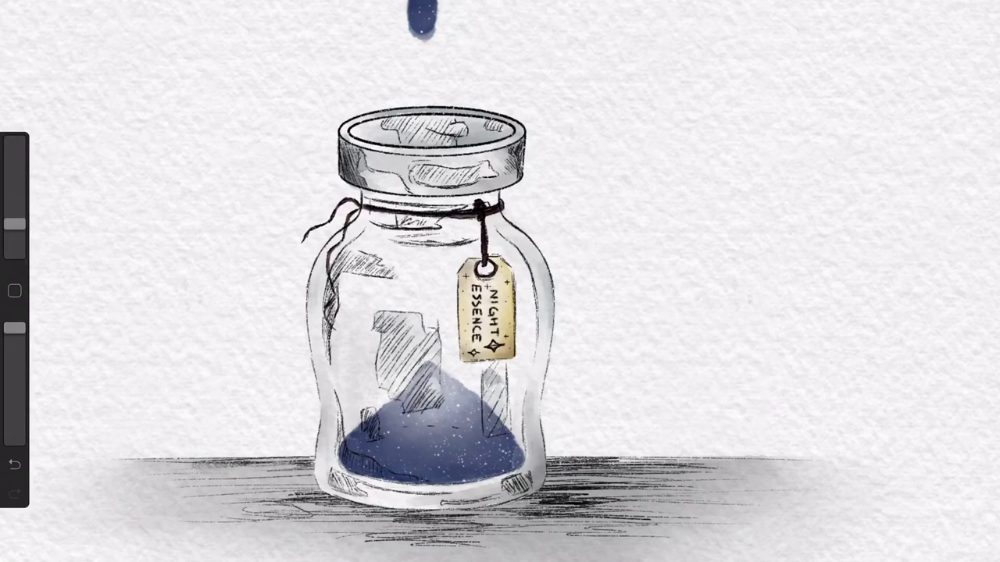
Step: Add a new empty Layer 3 directly above the Paper layer
left_click(969, 6)
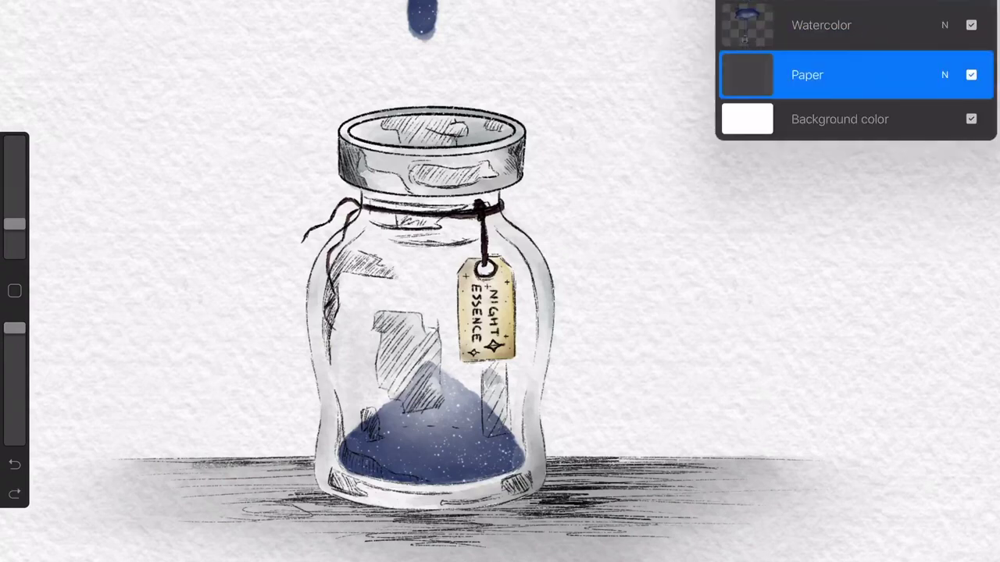
left_click(980, 6)
left_click(625, 352)
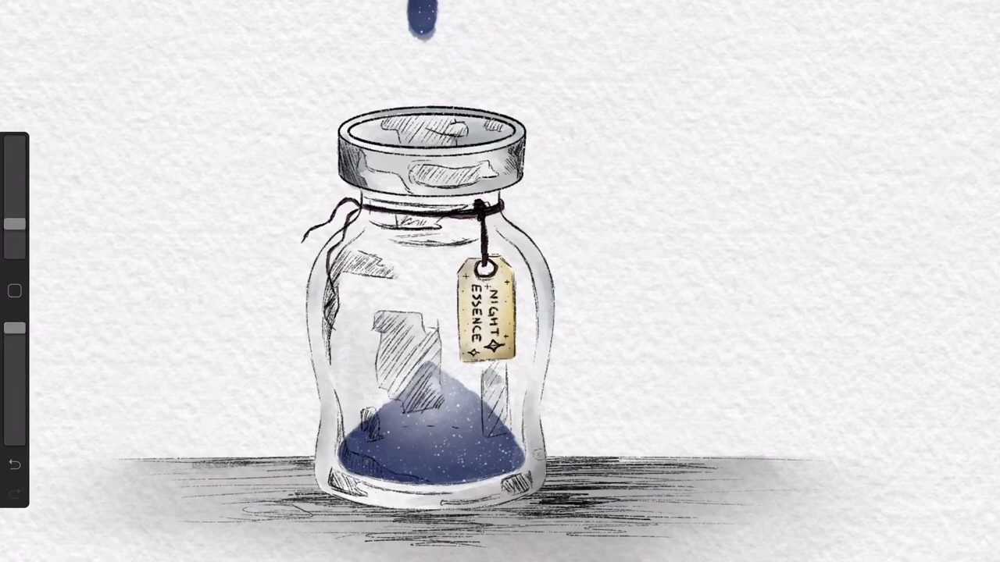
scroll(499, 281, "down", 5)
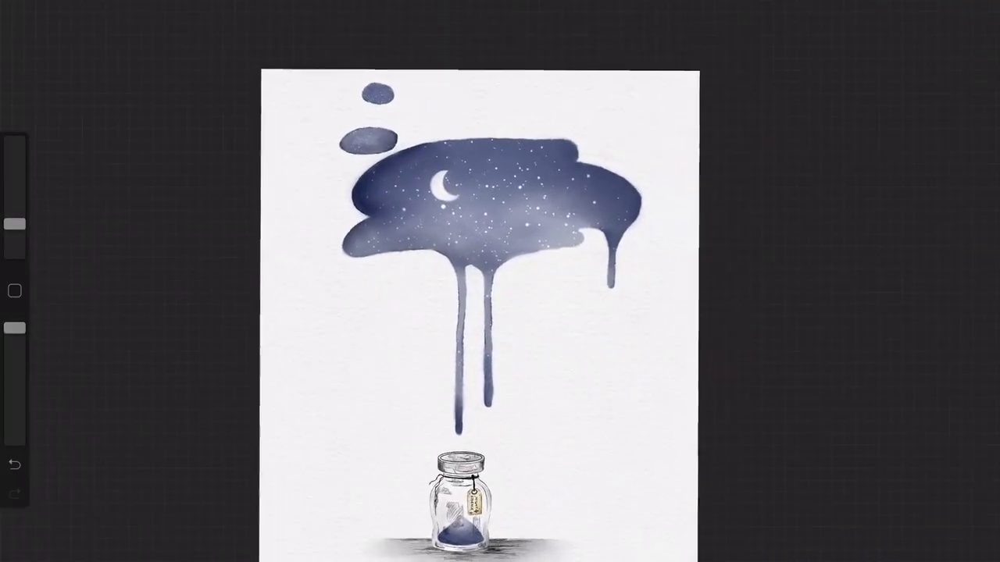
Step: Merge the Watercolor layer down into Layer 3
left_click(968, 7)
left_click(820, 25)
left_click(657, 232)
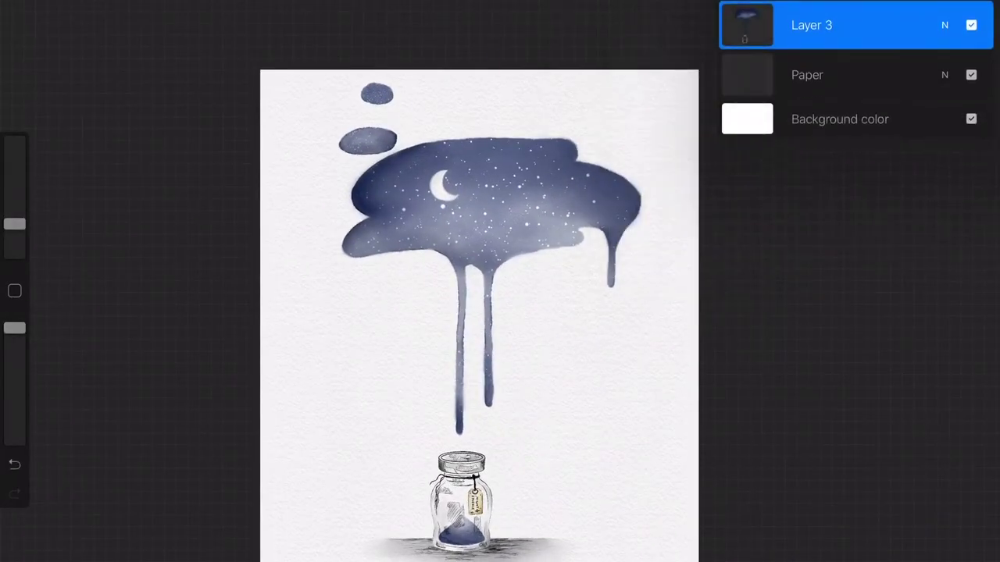
Step: Scale the whole artwork down slightly and nudge it a little lower and right
left_click(149, 6)
left_click_drag(648, 559, 607, 558)
mouse_move(485, 328)
left_mouse_down()
mouse_move(501, 324)
mouse_move(483, 327)
left_mouse_up()
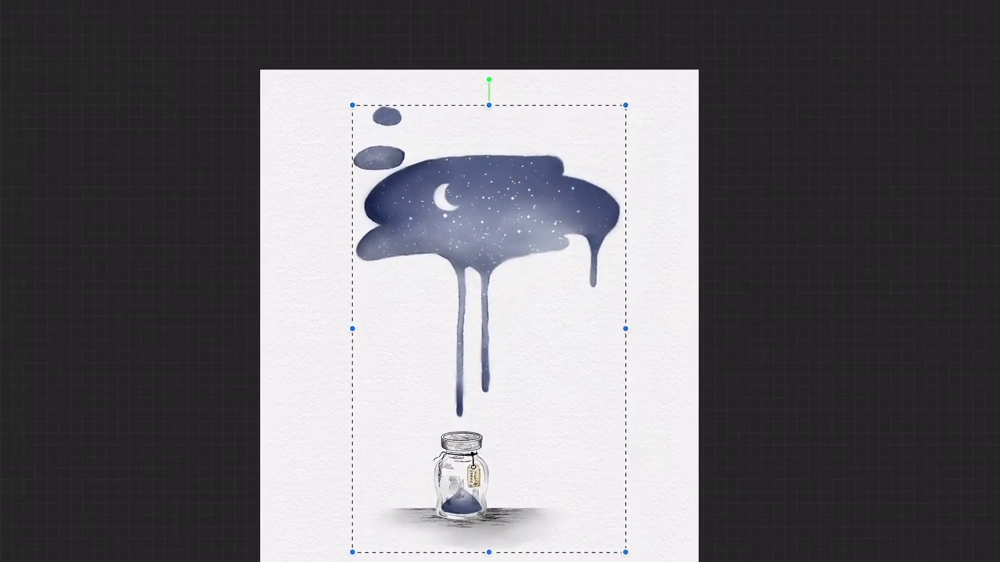
left_click_drag(485, 328, 484, 338)
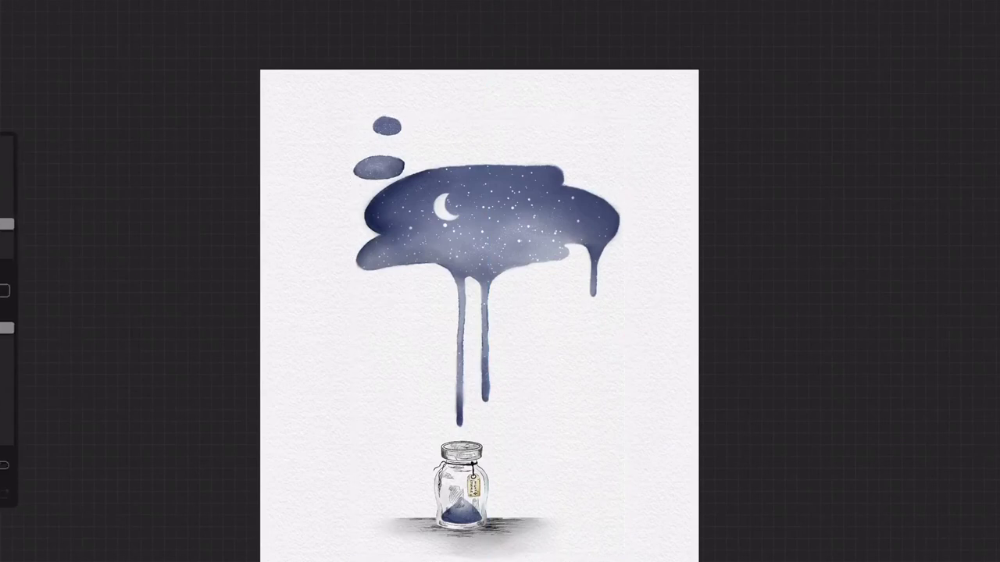
left_click_drag(485, 328, 488, 338)
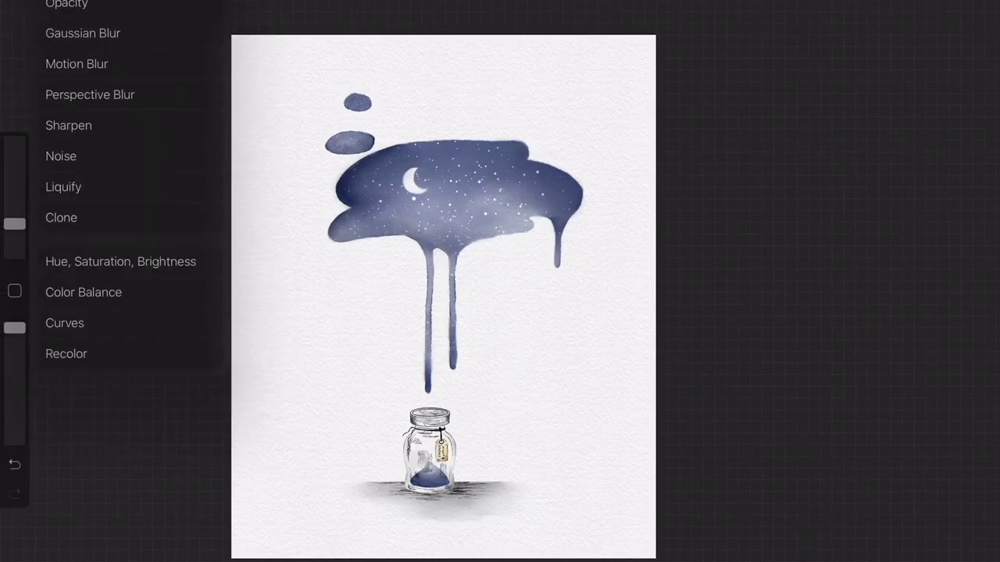
left_click(64, 323)
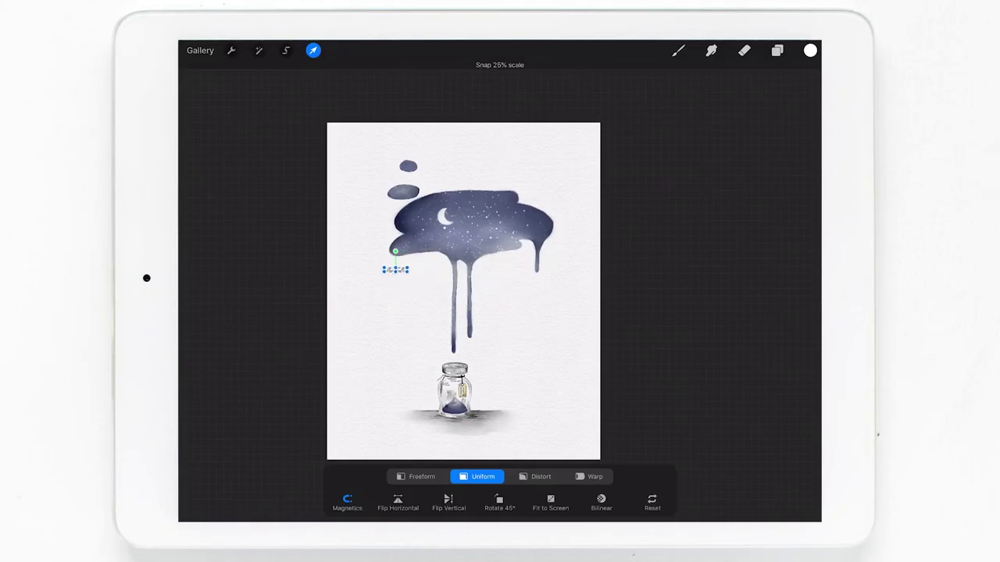
Step: Move the small signature down beside the jar's lower right, on the ground shadow
mouse_move(395, 269)
left_mouse_down()
mouse_move(336, 270)
mouse_move(518, 254)
left_mouse_up()
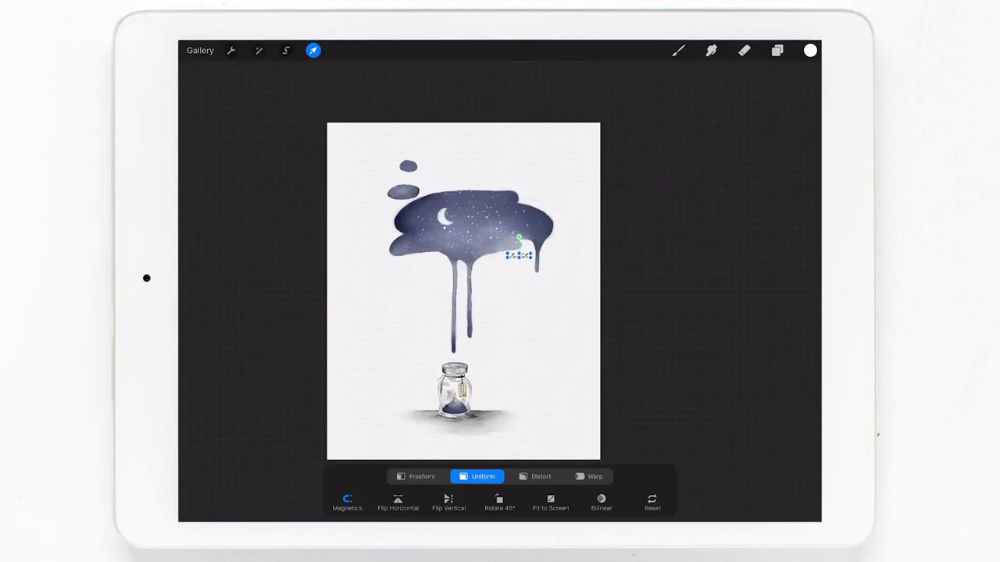
key("b")
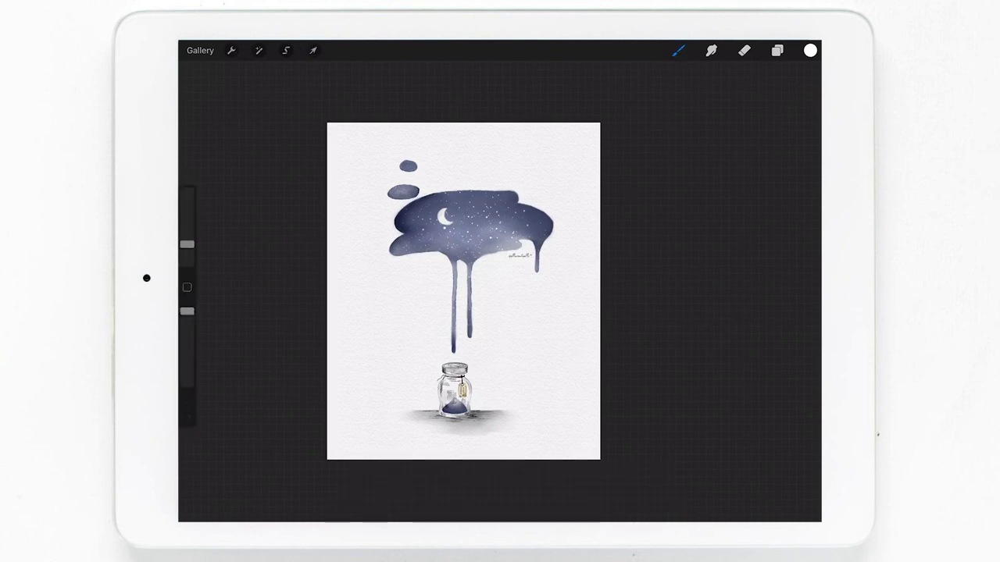
left_click(312, 50)
left_click_drag(518, 254, 484, 404)
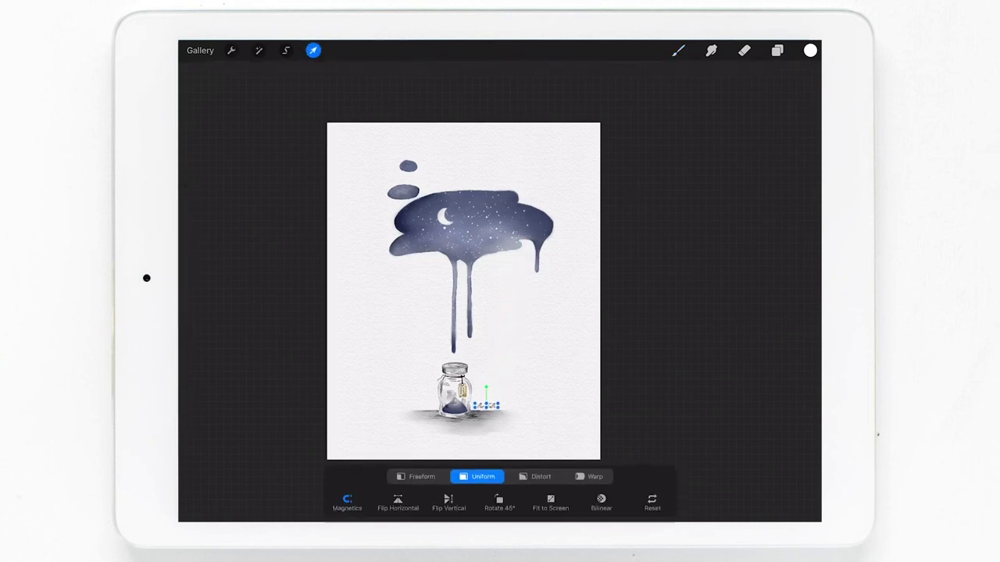
key("b")
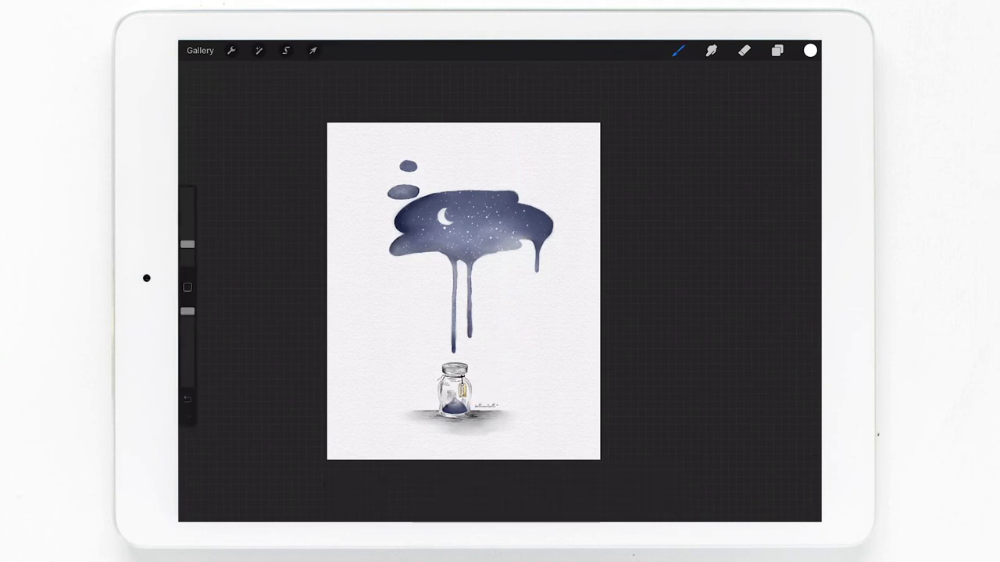